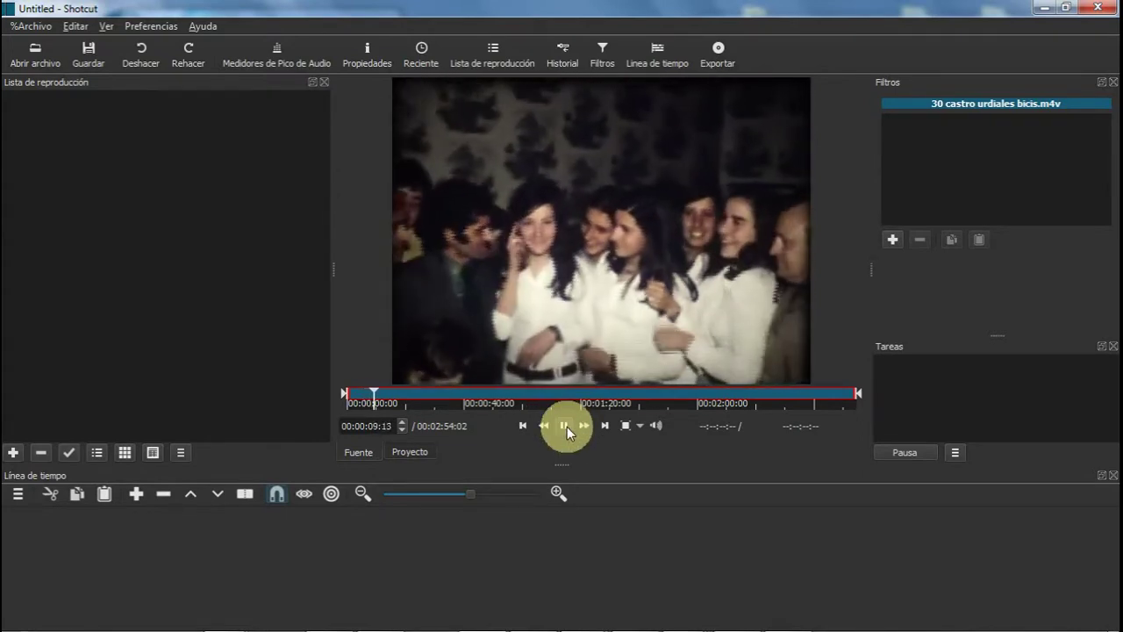
- Pause the clip and add the Estabilizar video filter to it
{"action": "left_click", "coordinate": [565, 425]}
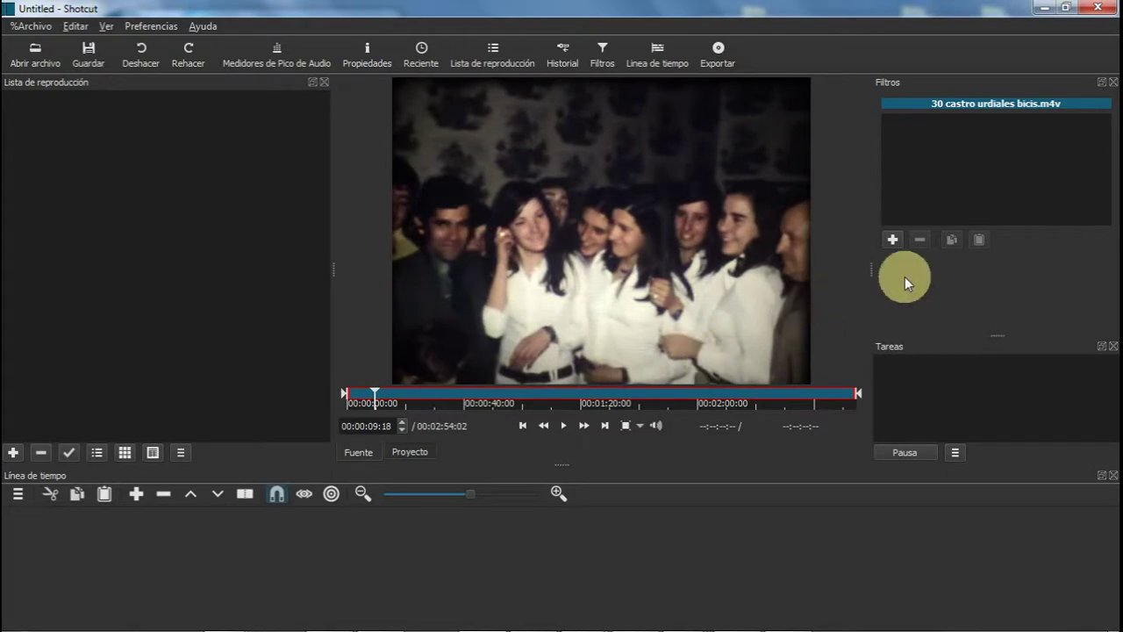
{"action": "left_click", "coordinate": [891, 238]}
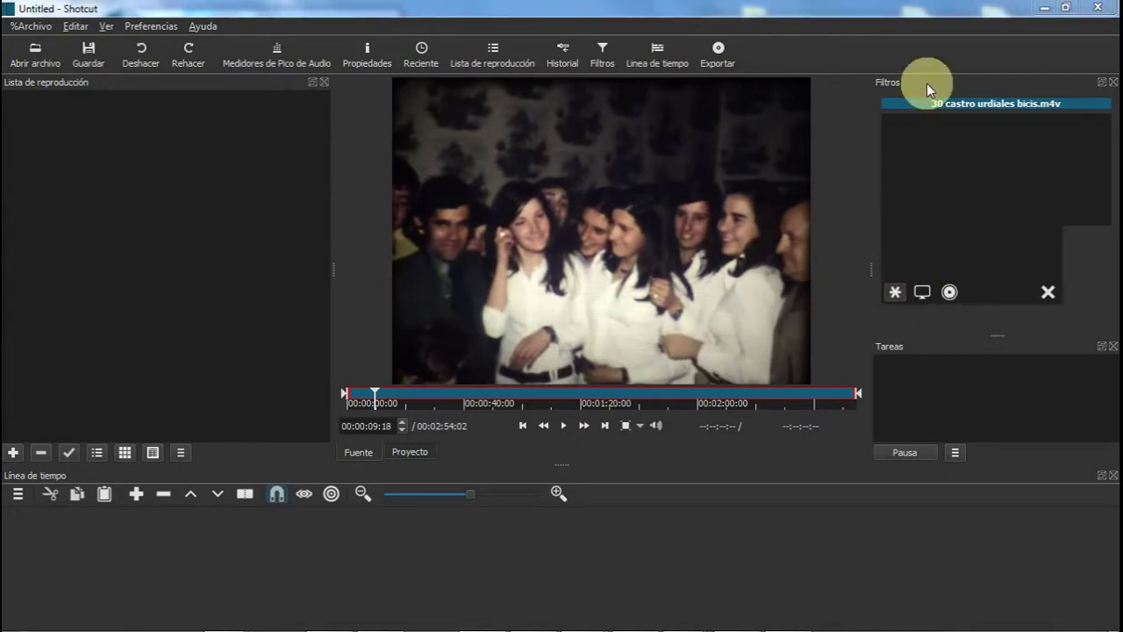
{"action": "left_click", "coordinate": [919, 294]}
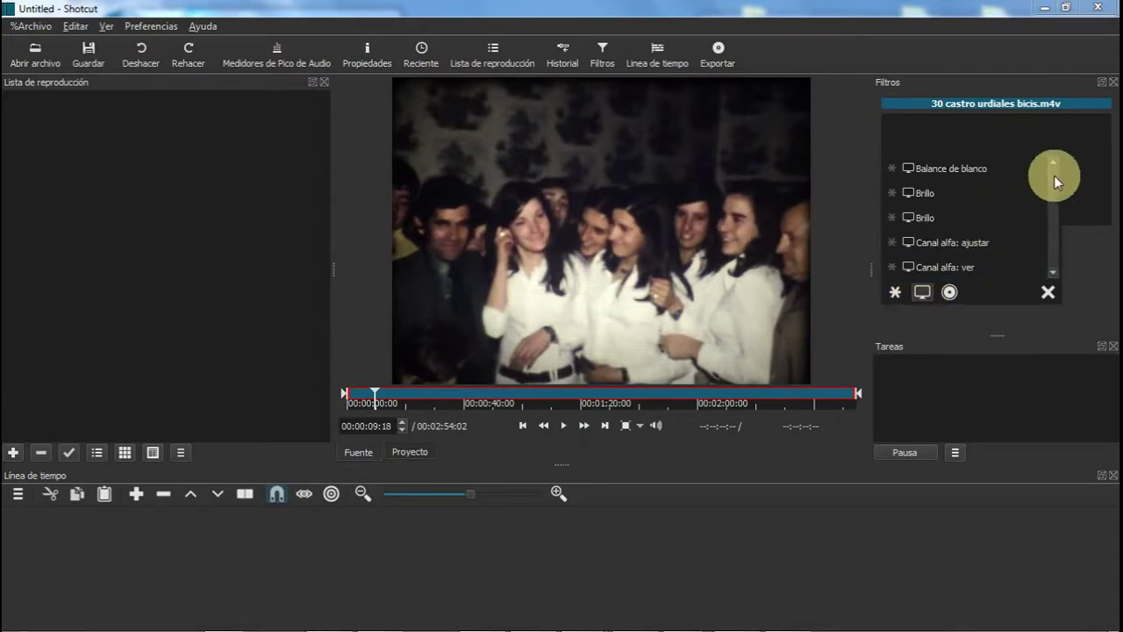
{"action": "left_click_drag", "start_coordinate": [1054, 177], "coordinate": [1058, 205]}
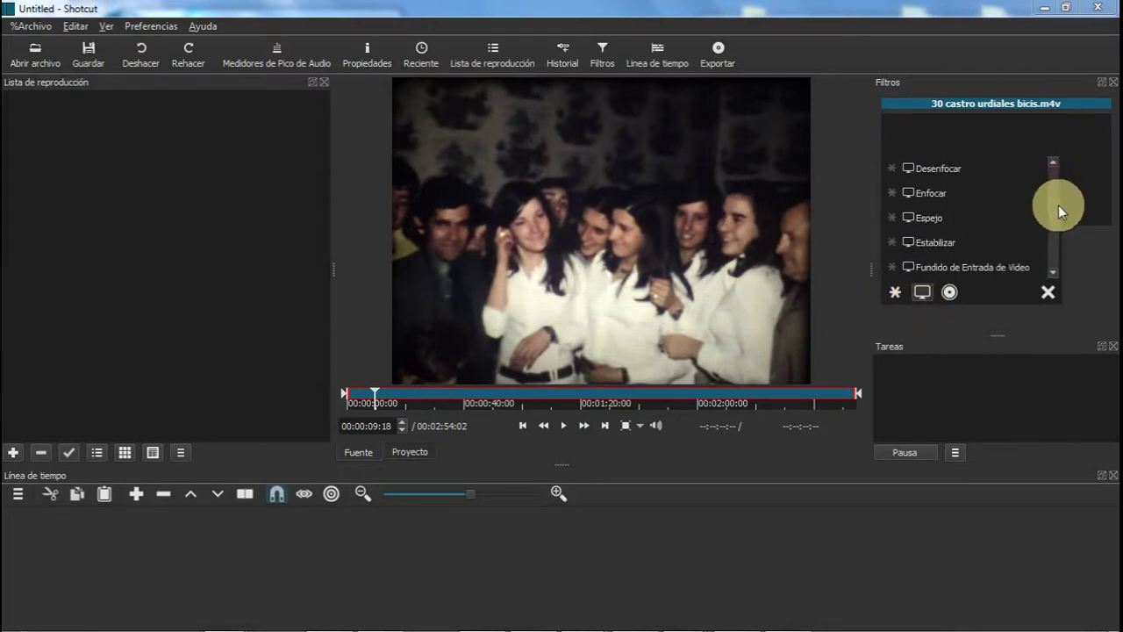
{"action": "left_click", "coordinate": [973, 214]}
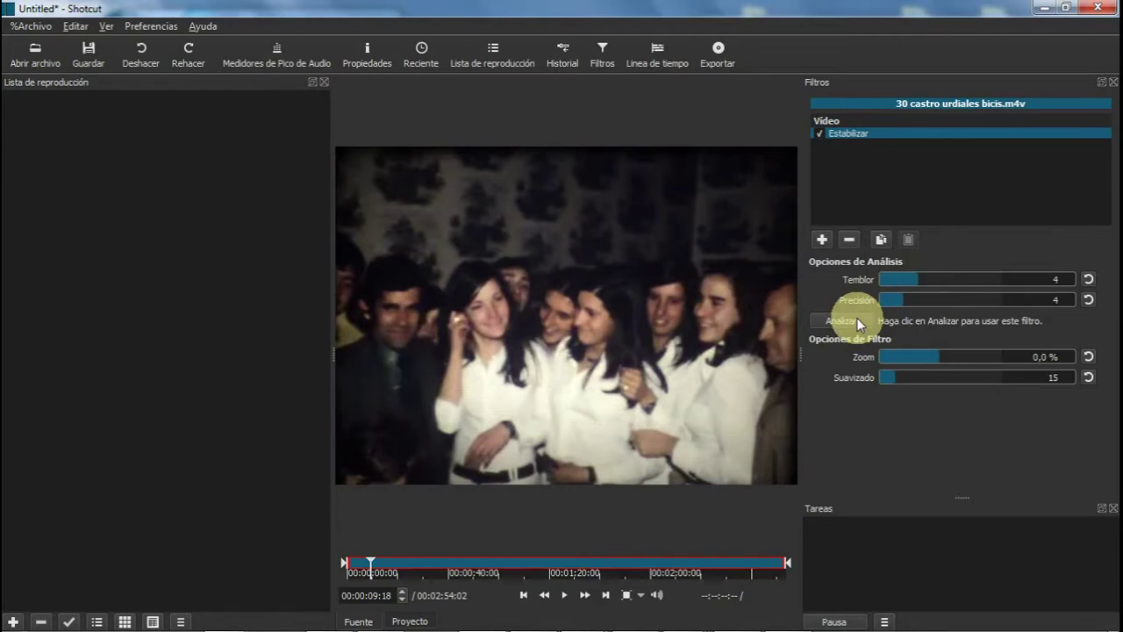
- Analyze the clip for stabilization and save the results as a.stab in the suggested user folder
{"action": "left_click", "coordinate": [855, 321]}
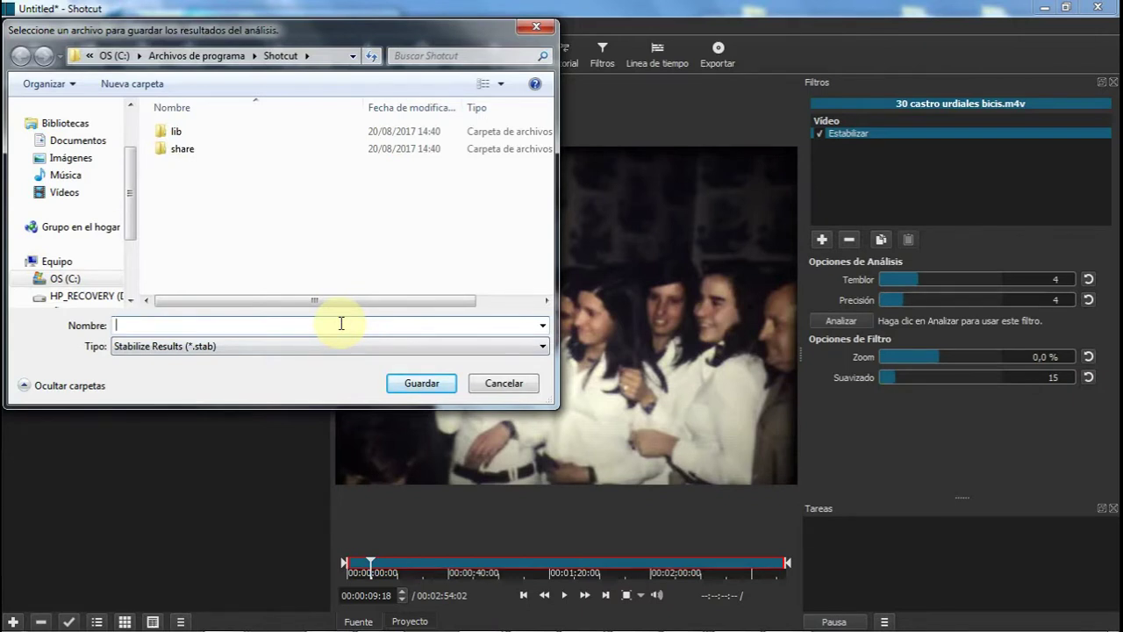
{"action": "type", "text": "a"}
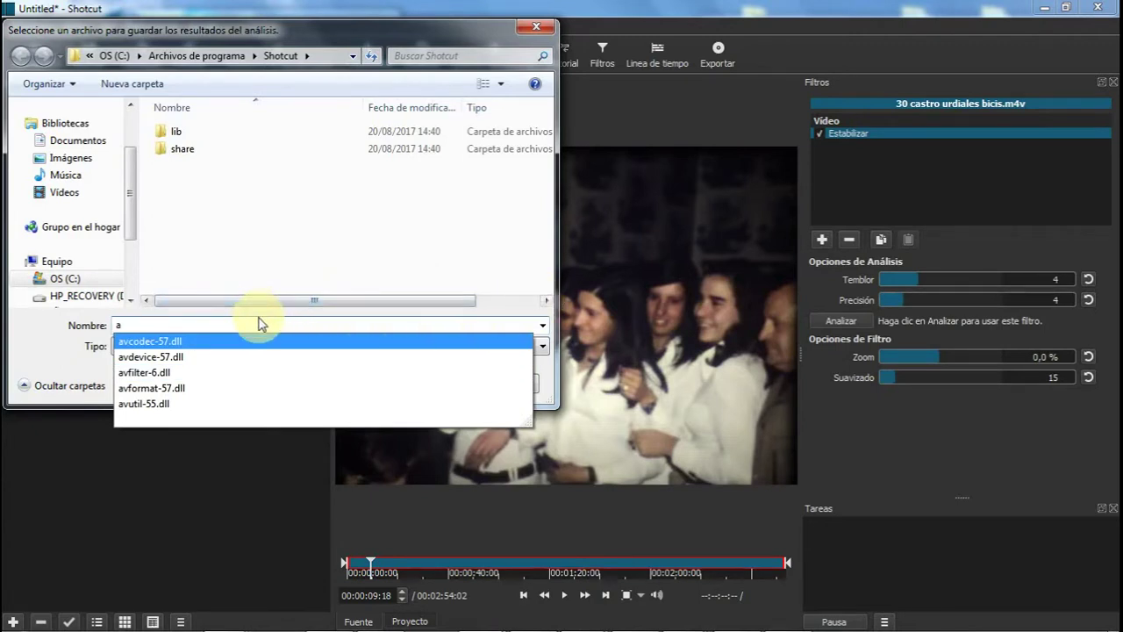
{"action": "left_click", "coordinate": [83, 344]}
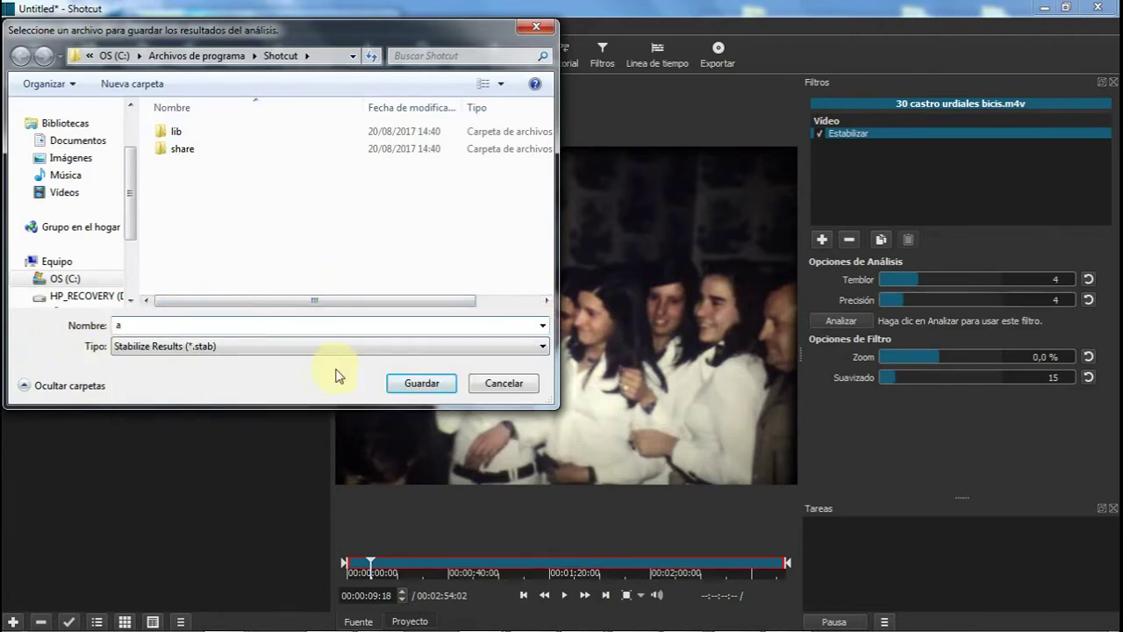
{"action": "left_click", "coordinate": [430, 386]}
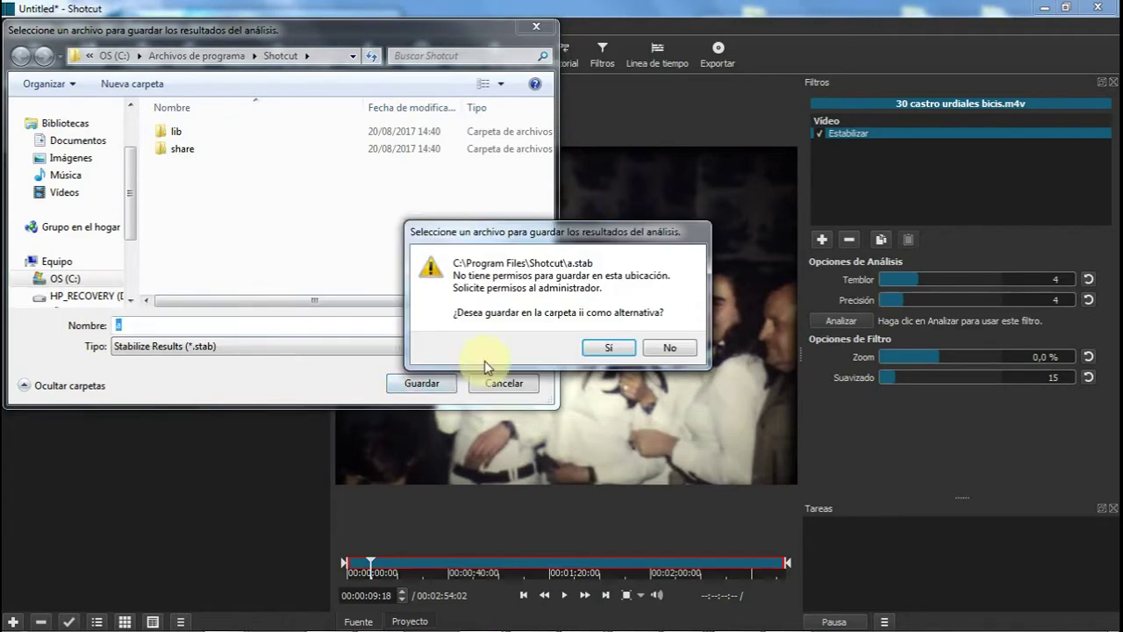
{"action": "left_click", "coordinate": [618, 349]}
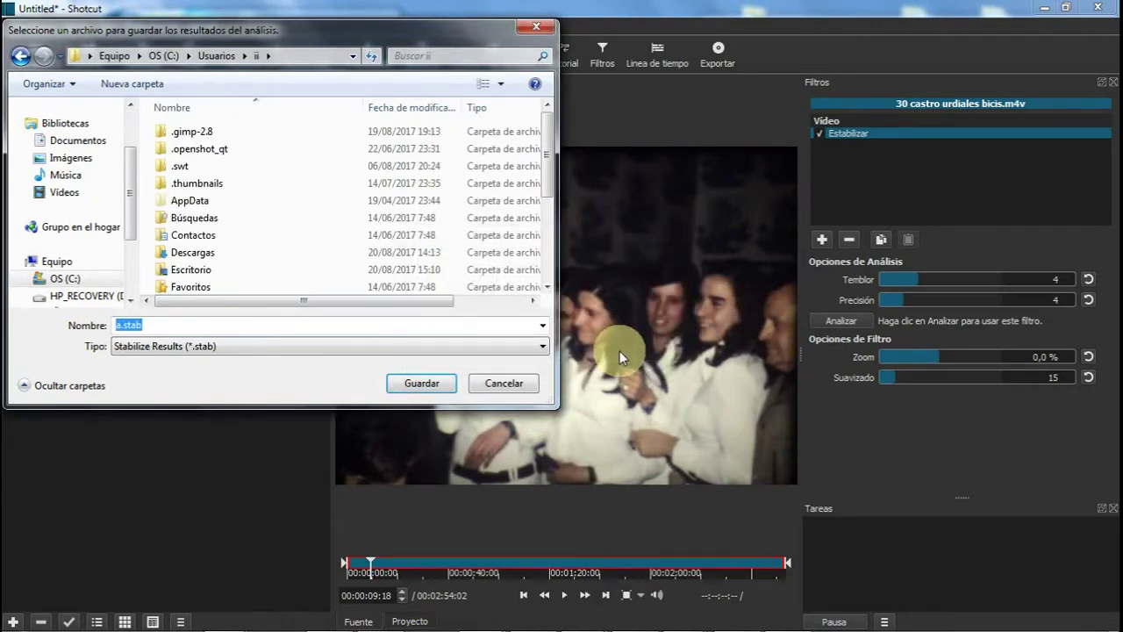
{"action": "left_click", "coordinate": [421, 382]}
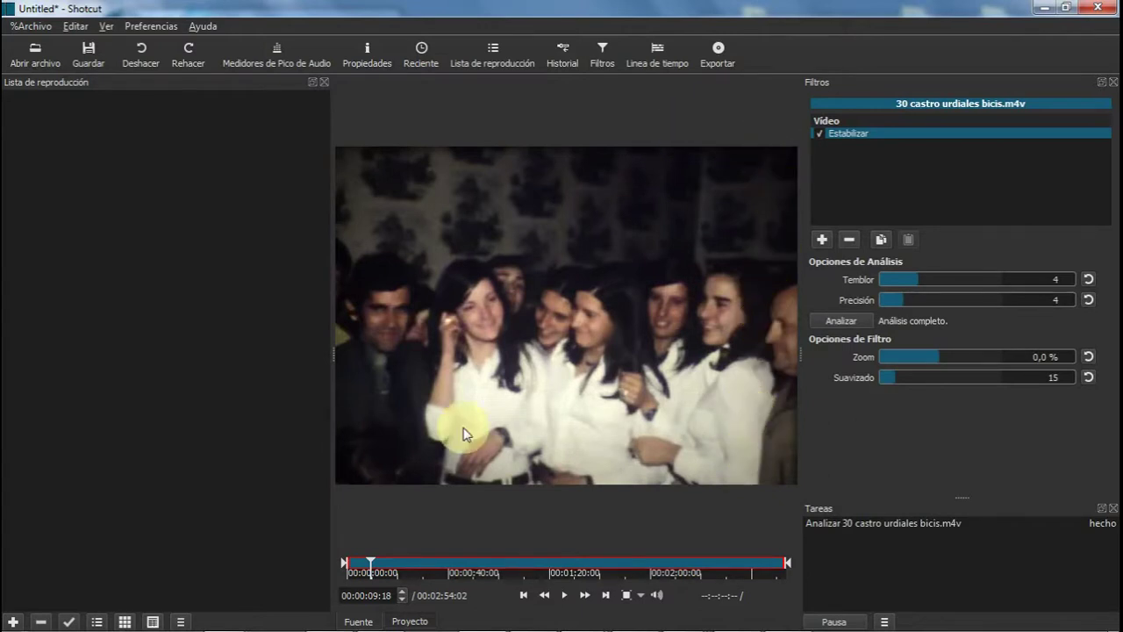
- Try stabilization Zoom values of 14,7 % and -30,4 % with playback previews, and return the Zoom to 0 %
{"action": "left_click", "coordinate": [960, 355]}
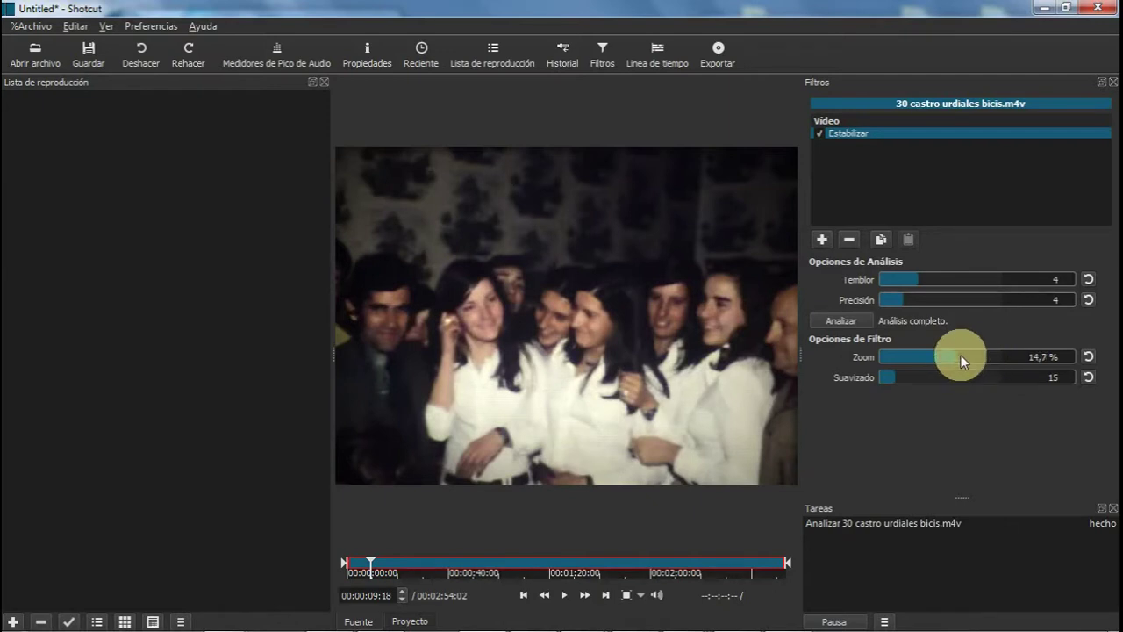
{"action": "left_click", "coordinate": [568, 597]}
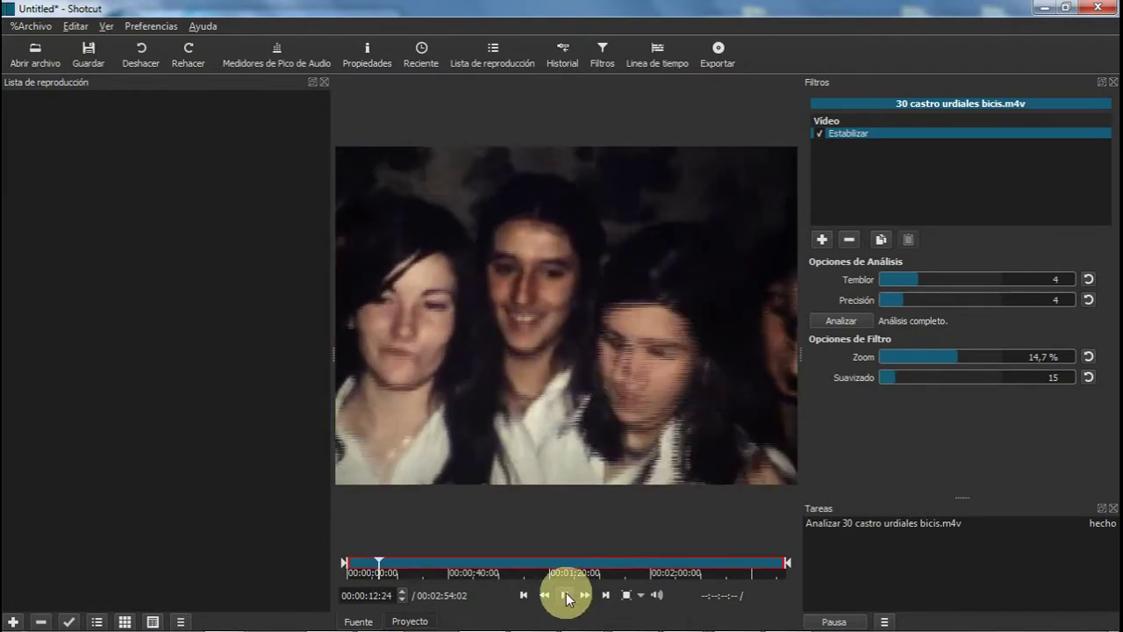
{"action": "left_click", "coordinate": [567, 596]}
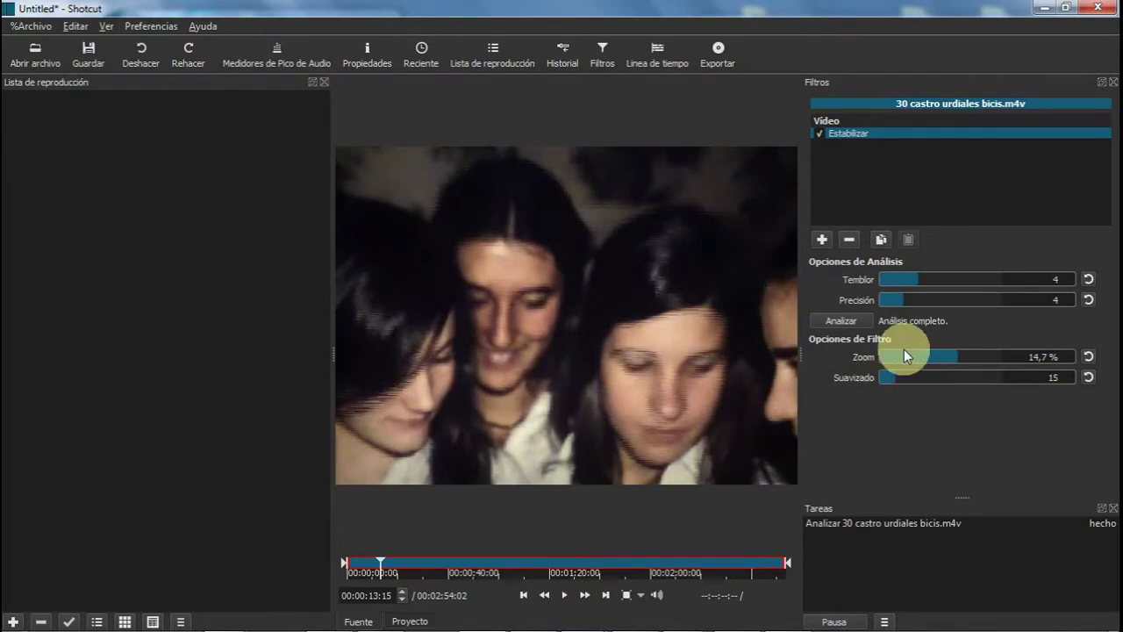
{"action": "left_click_drag", "start_coordinate": [905, 350], "coordinate": [884, 369]}
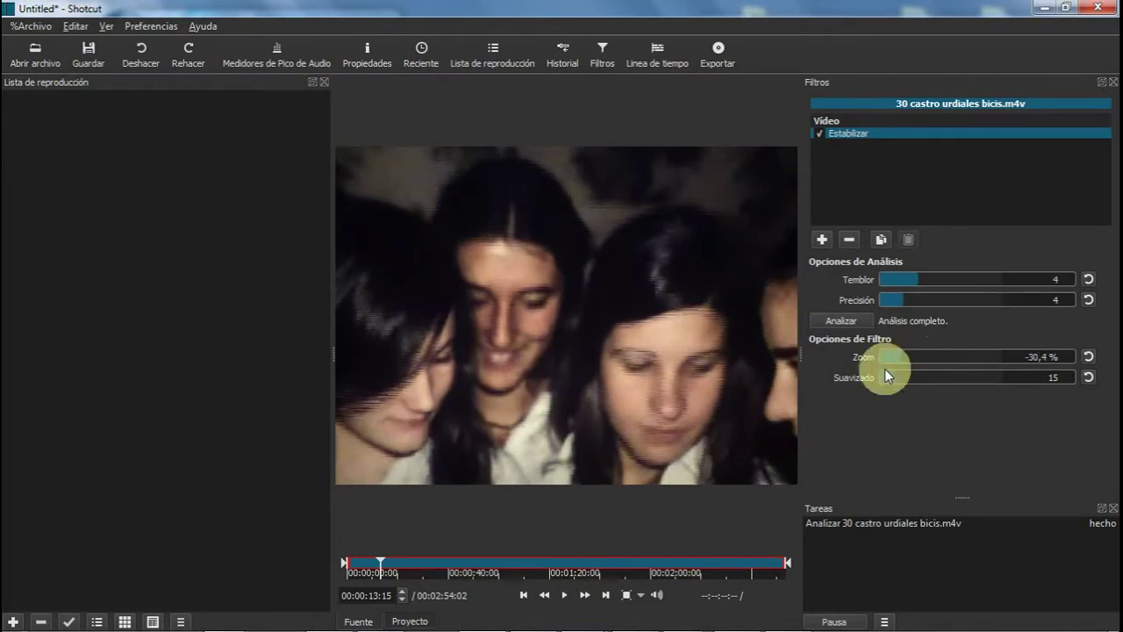
{"action": "left_click", "coordinate": [566, 595]}
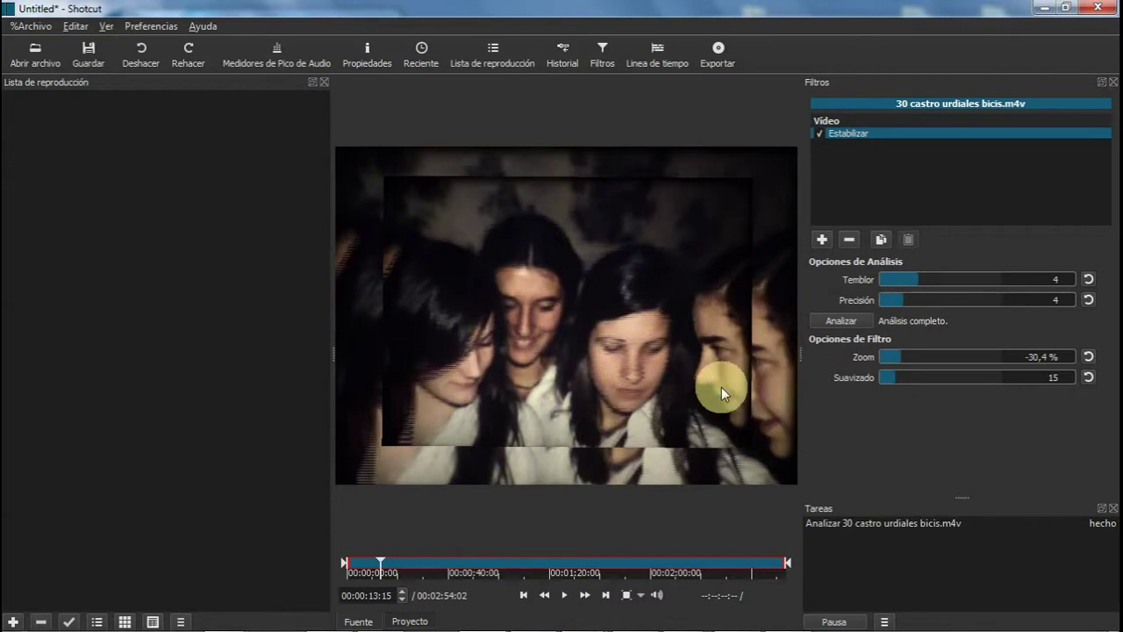
{"action": "type", "text": "0"}
{"action": "key", "text": "Return"}
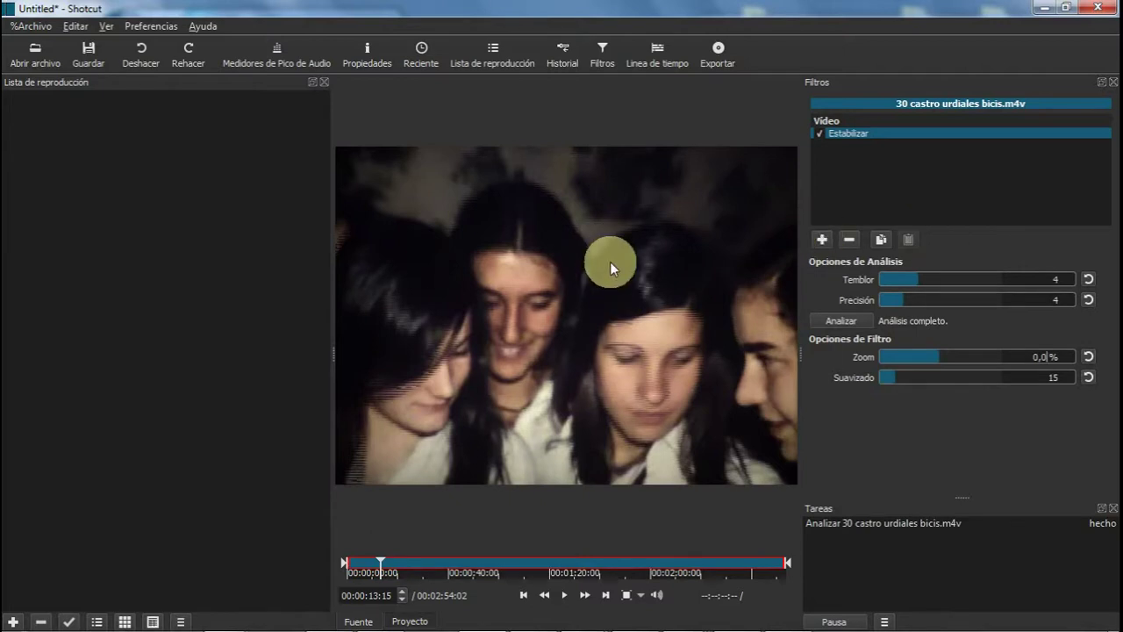
- Add the stabilized clip to the playlist and apply a Saturación video filter set to 19 %
{"action": "left_click_drag", "start_coordinate": [521, 227], "coordinate": [145, 147]}
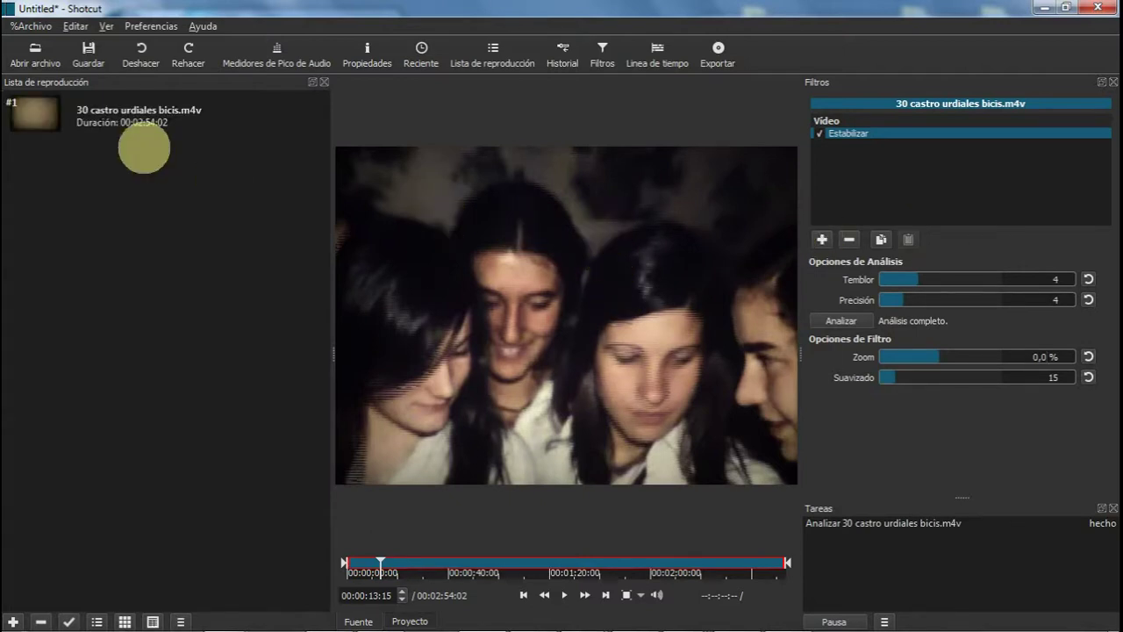
{"action": "left_click", "coordinate": [824, 238]}
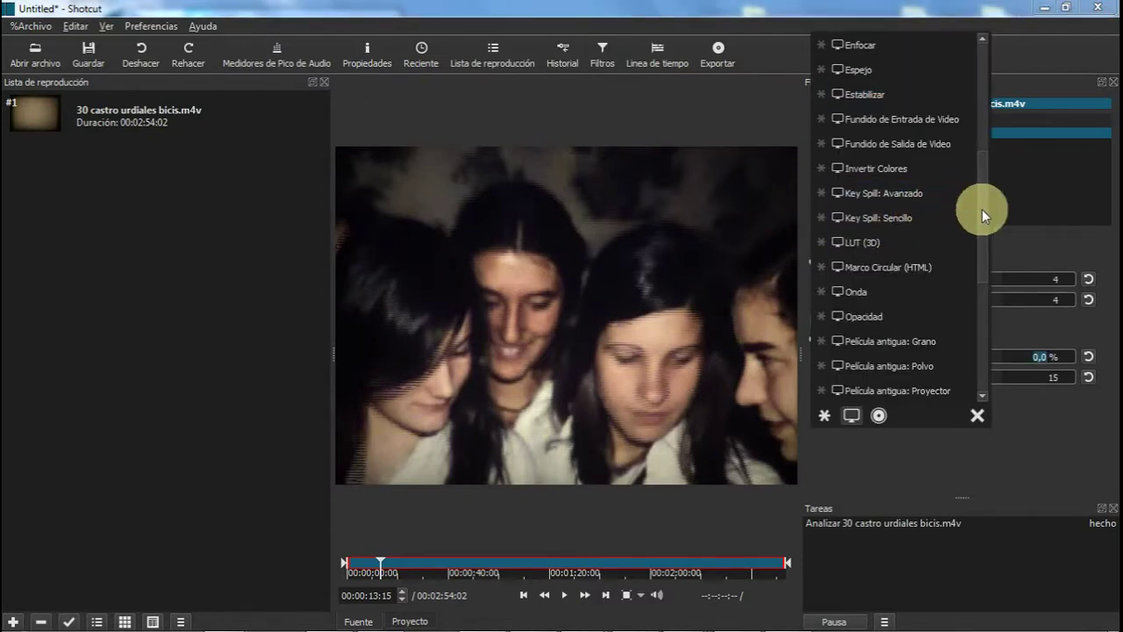
{"action": "scroll", "coordinate": [982, 211], "scroll_direction": "down", "scroll_amount": 1}
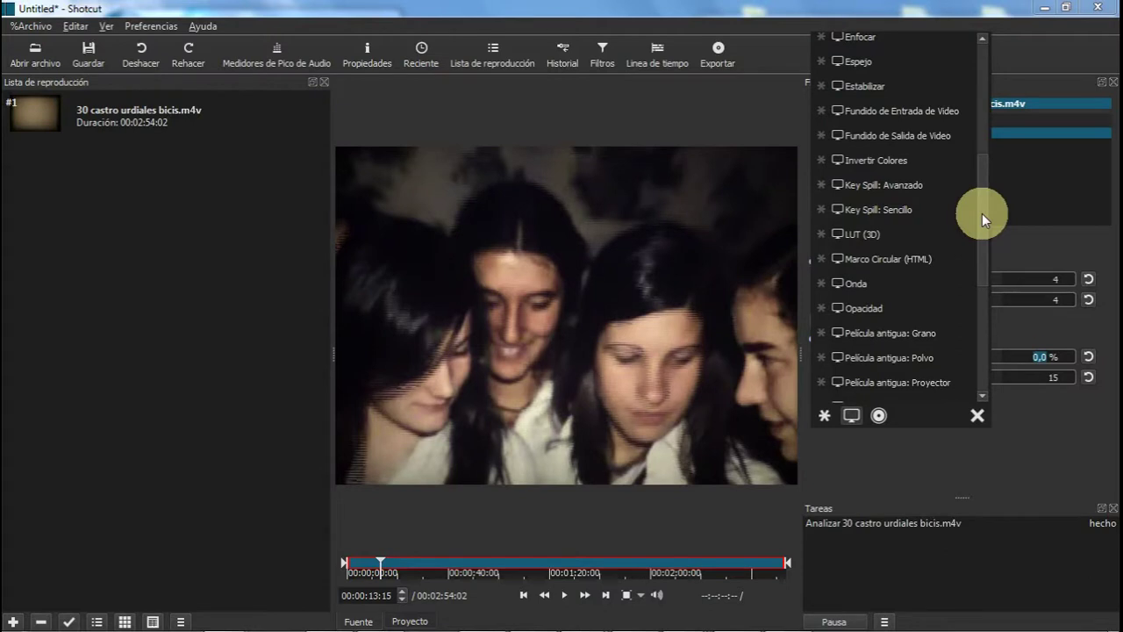
{"action": "left_click_drag", "start_coordinate": [982, 214], "coordinate": [981, 283]}
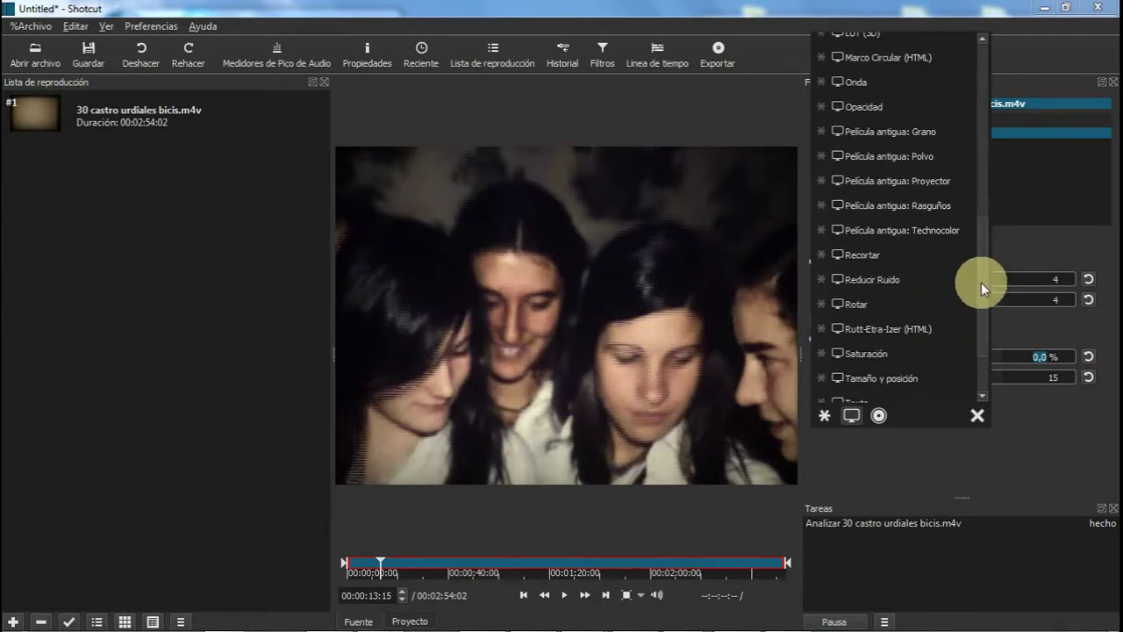
{"action": "left_click", "coordinate": [883, 358]}
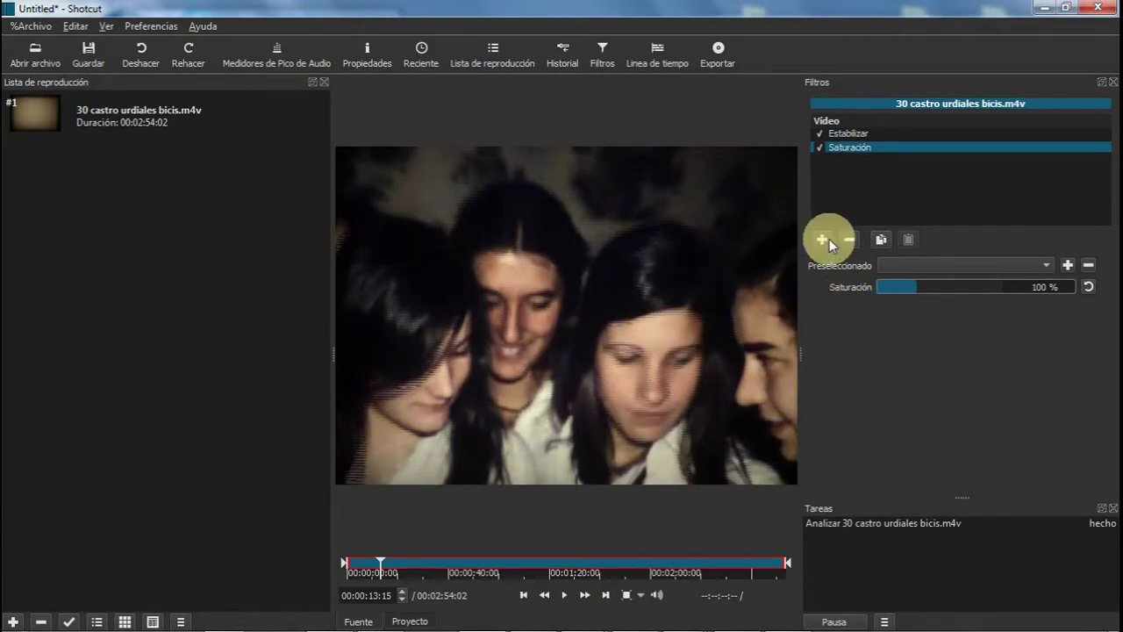
{"action": "left_click_drag", "start_coordinate": [914, 281], "coordinate": [885, 283]}
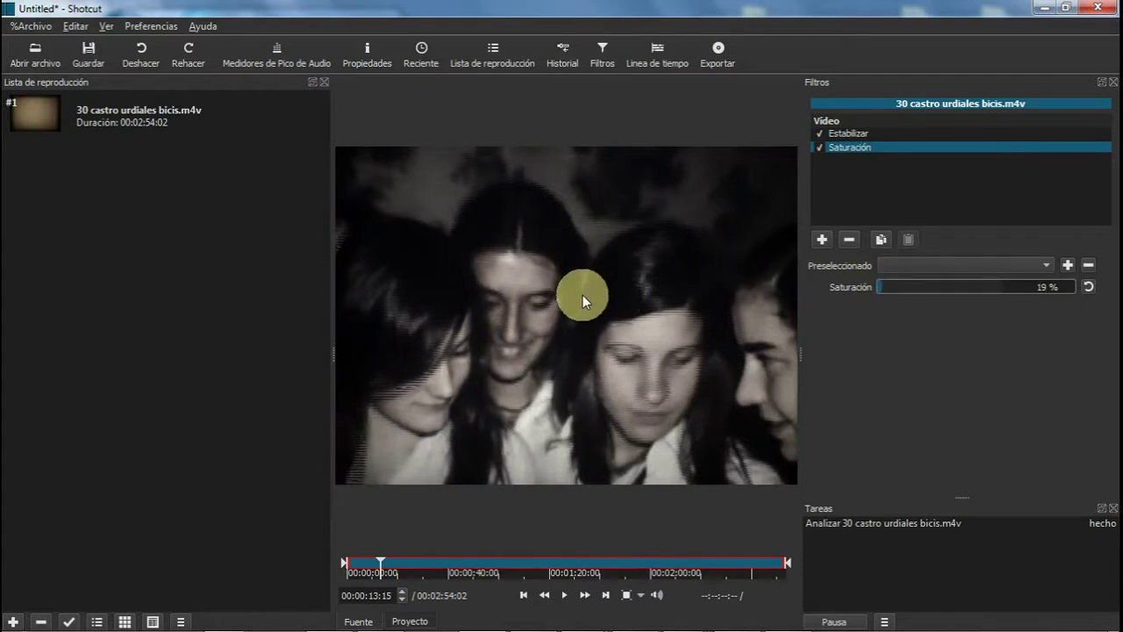
- Update the playlist entry with the current filtered clip and open it from the playlist
{"action": "right_click", "coordinate": [247, 115]}
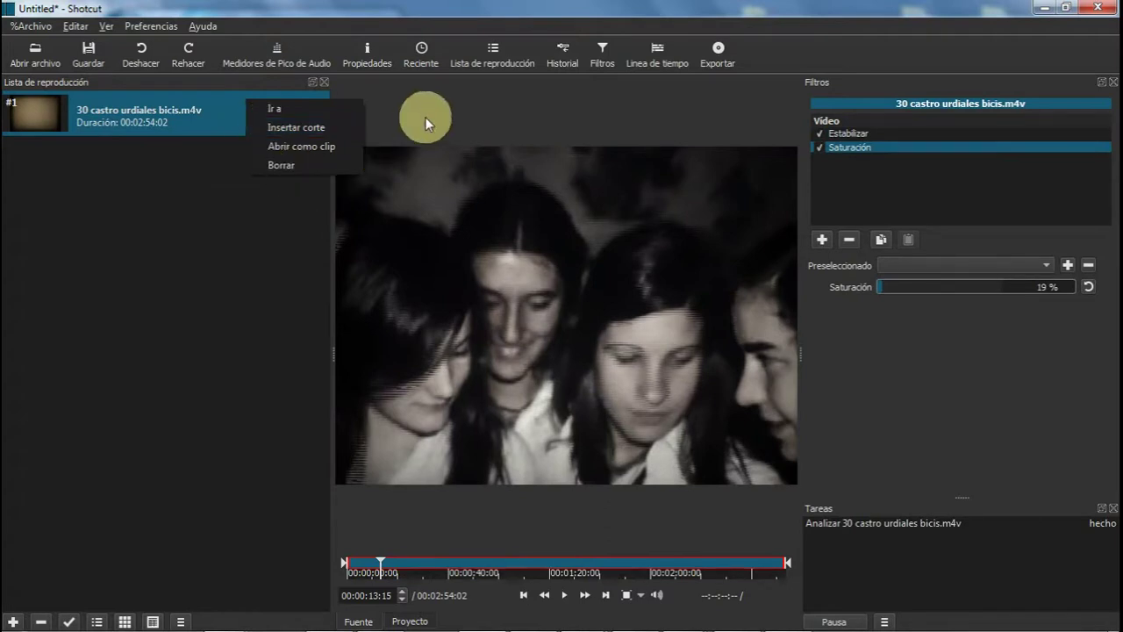
{"action": "left_click", "coordinate": [63, 623]}
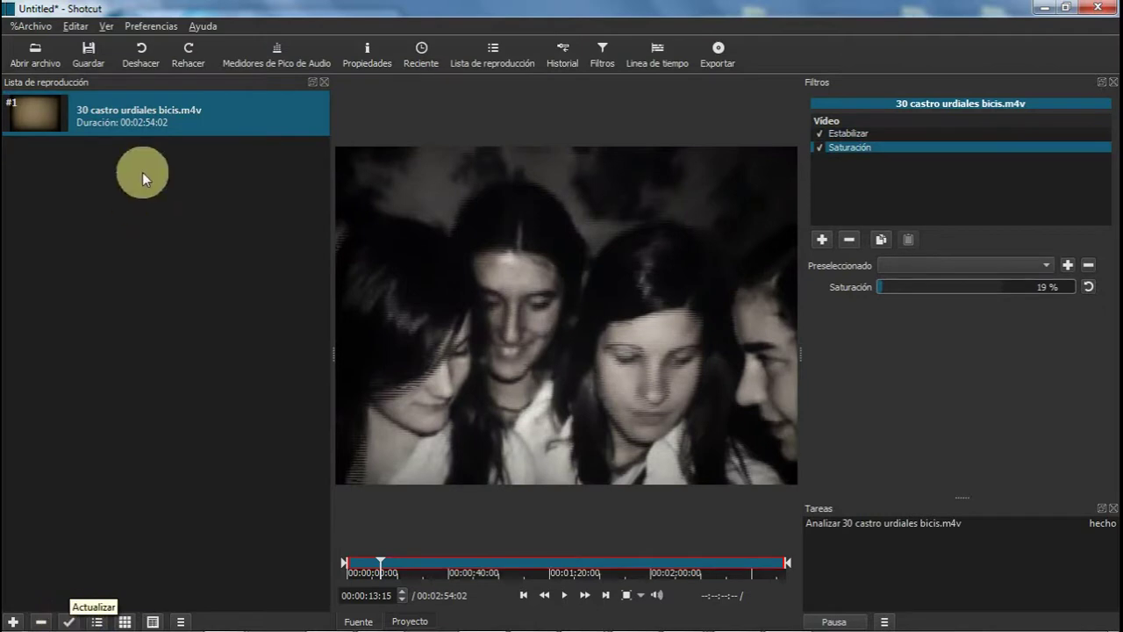
{"action": "left_click", "coordinate": [152, 113]}
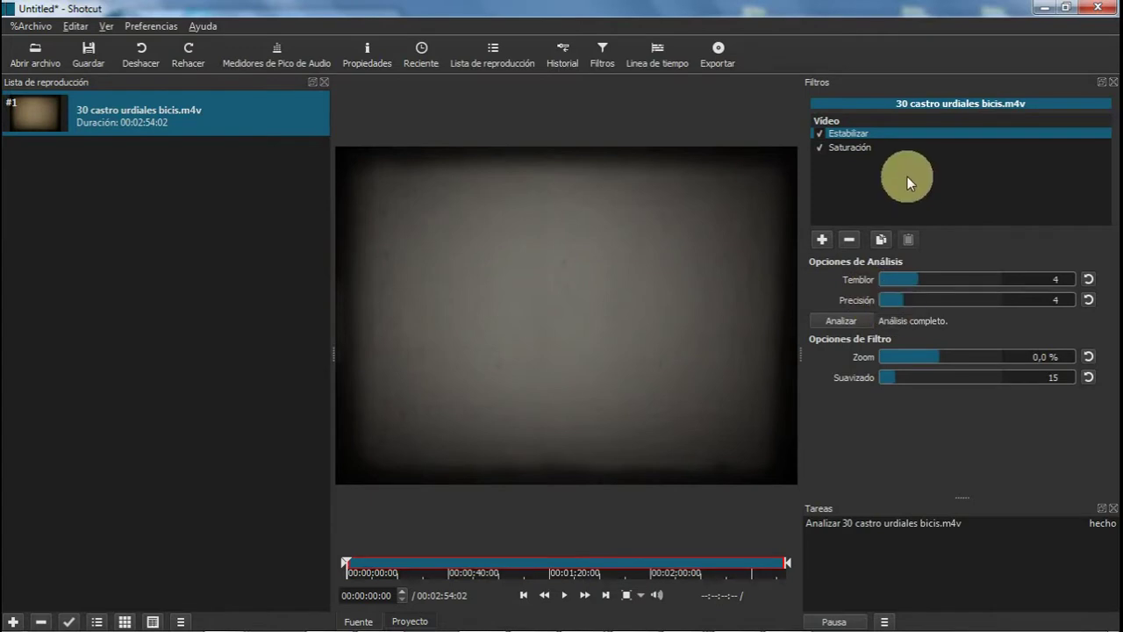
- Add the Reducir Ruido video filter to the clip and preview its effect, comparing with the filter switched off and on
{"action": "left_click", "coordinate": [824, 241]}
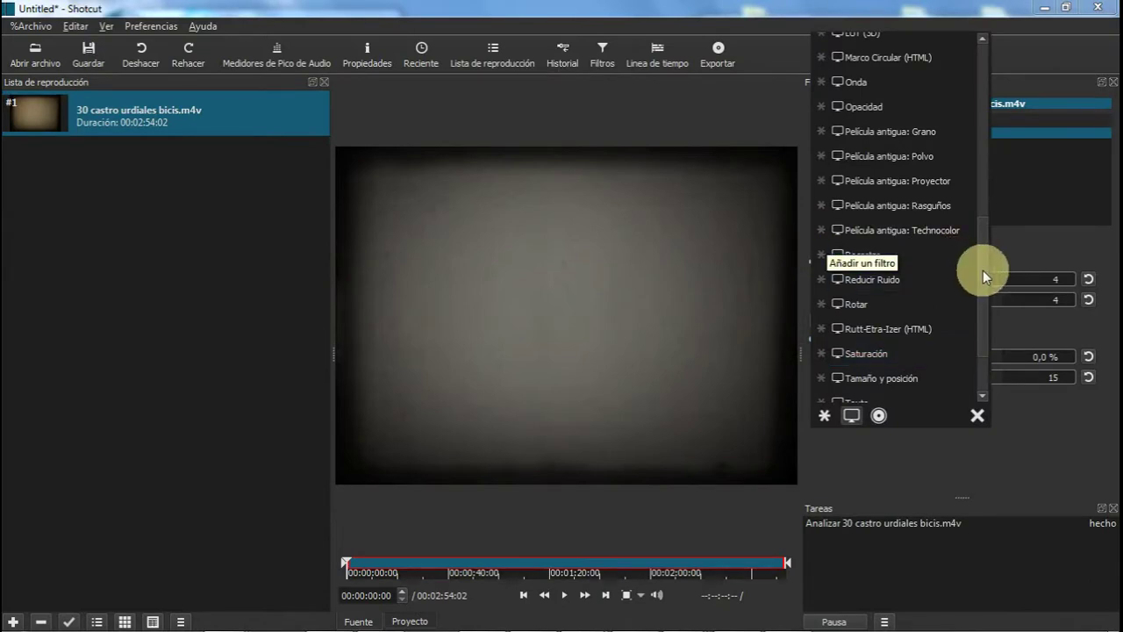
{"action": "left_click", "coordinate": [902, 279]}
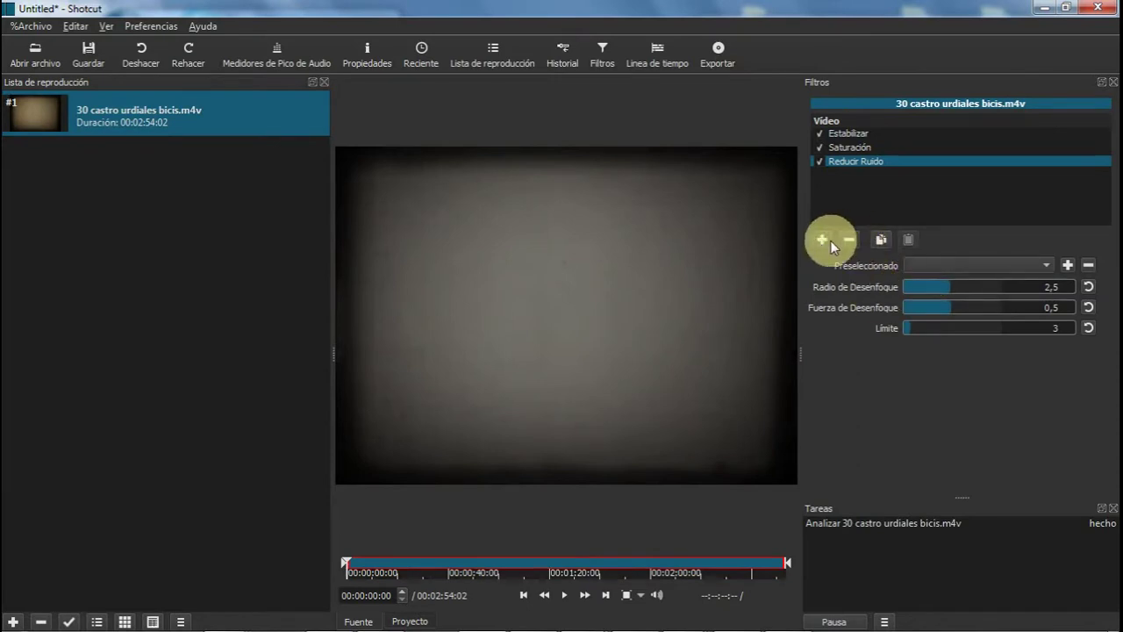
{"action": "left_click", "coordinate": [563, 596]}
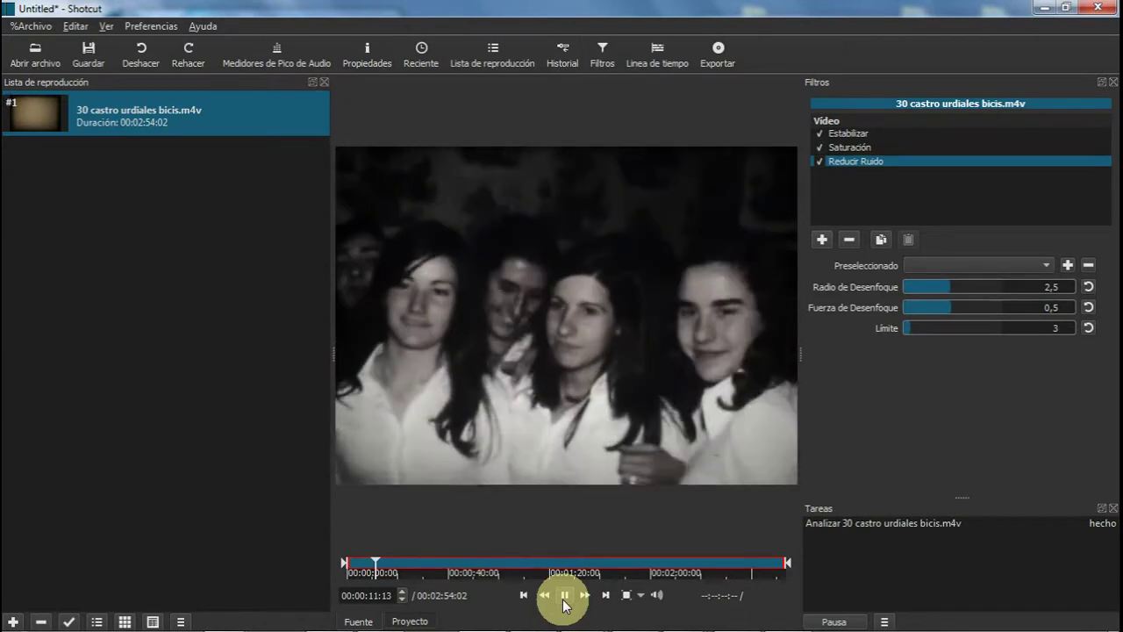
{"action": "left_click", "coordinate": [564, 595]}
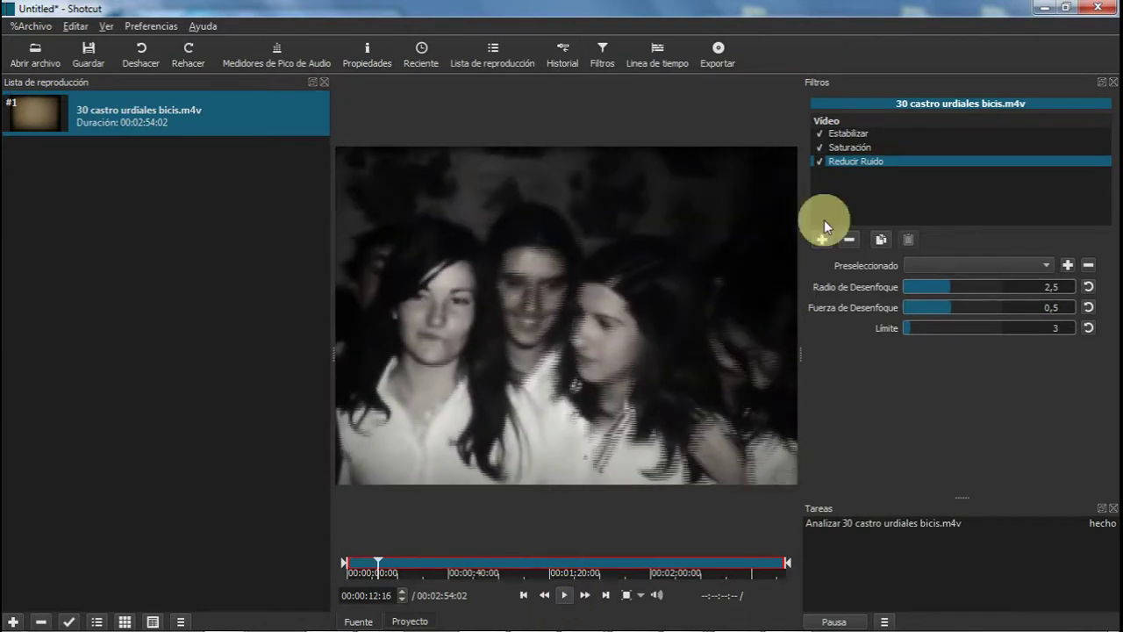
{"action": "left_click", "coordinate": [821, 162]}
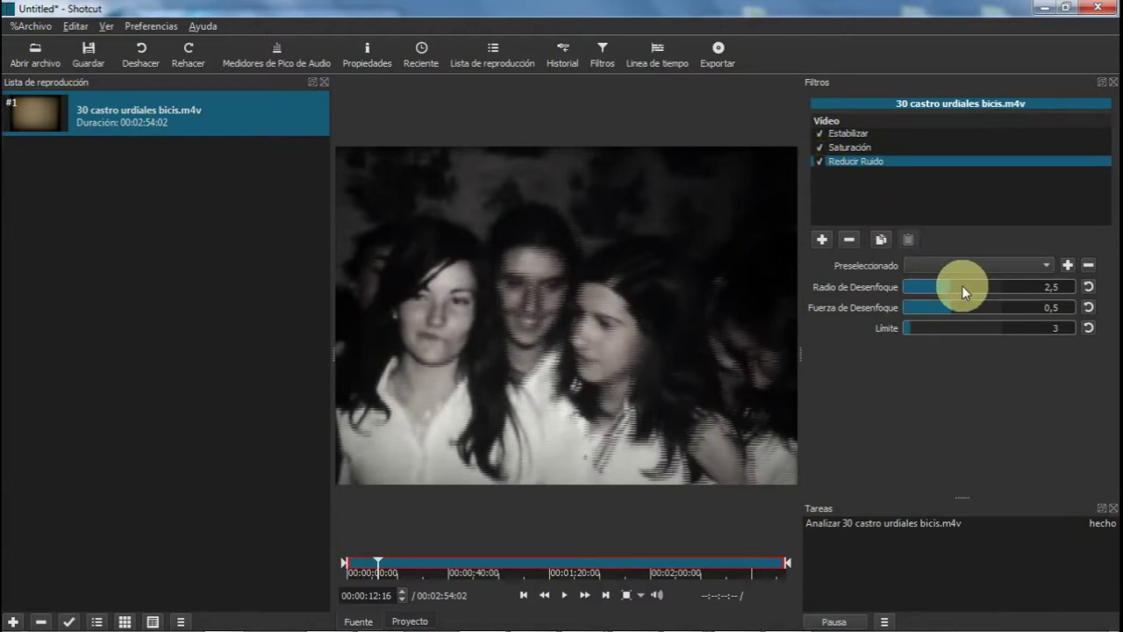
- Set the noise reduction's Radio de Desenfoque to 3,7 and play the clip to preview it
{"action": "left_click_drag", "start_coordinate": [970, 284], "coordinate": [986, 284]}
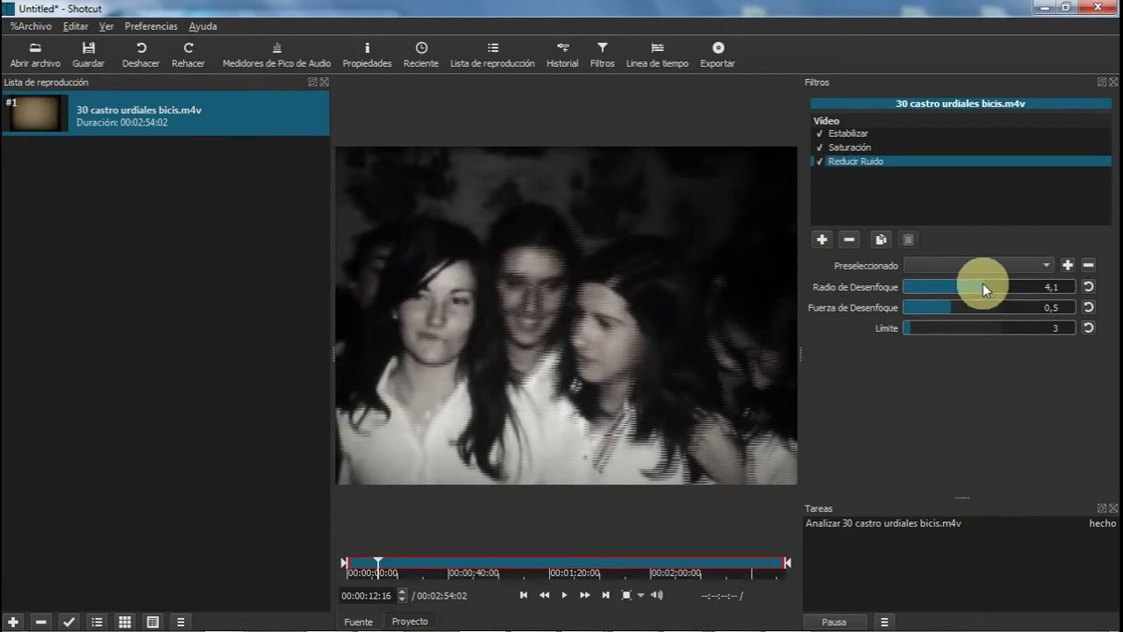
{"action": "left_click_drag", "start_coordinate": [976, 283], "coordinate": [974, 286]}
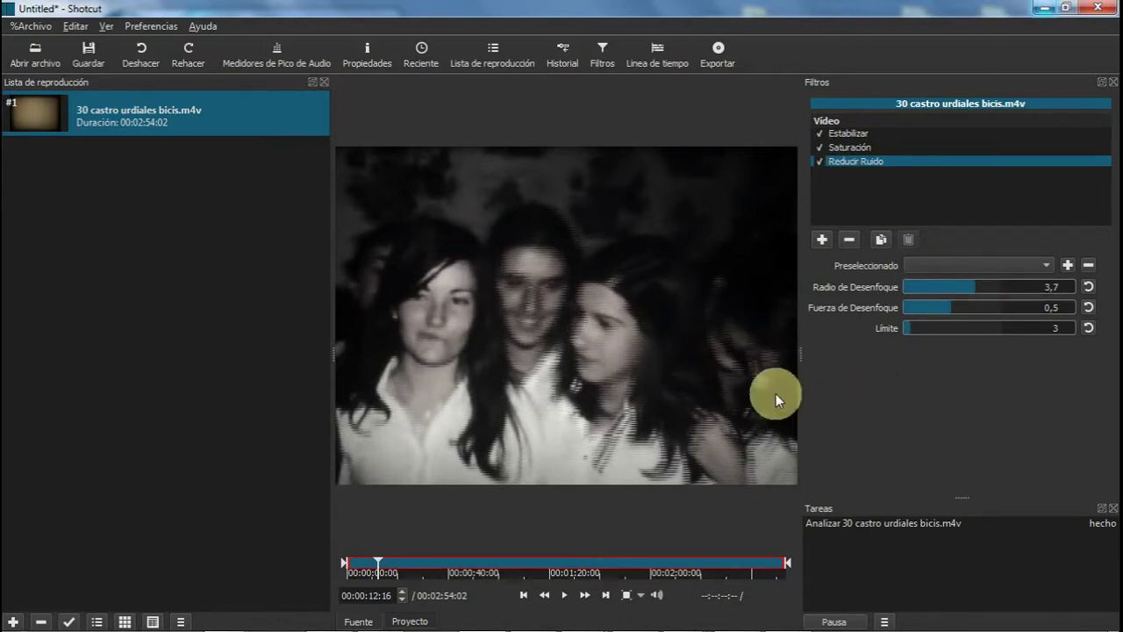
{"action": "left_click", "coordinate": [566, 595]}
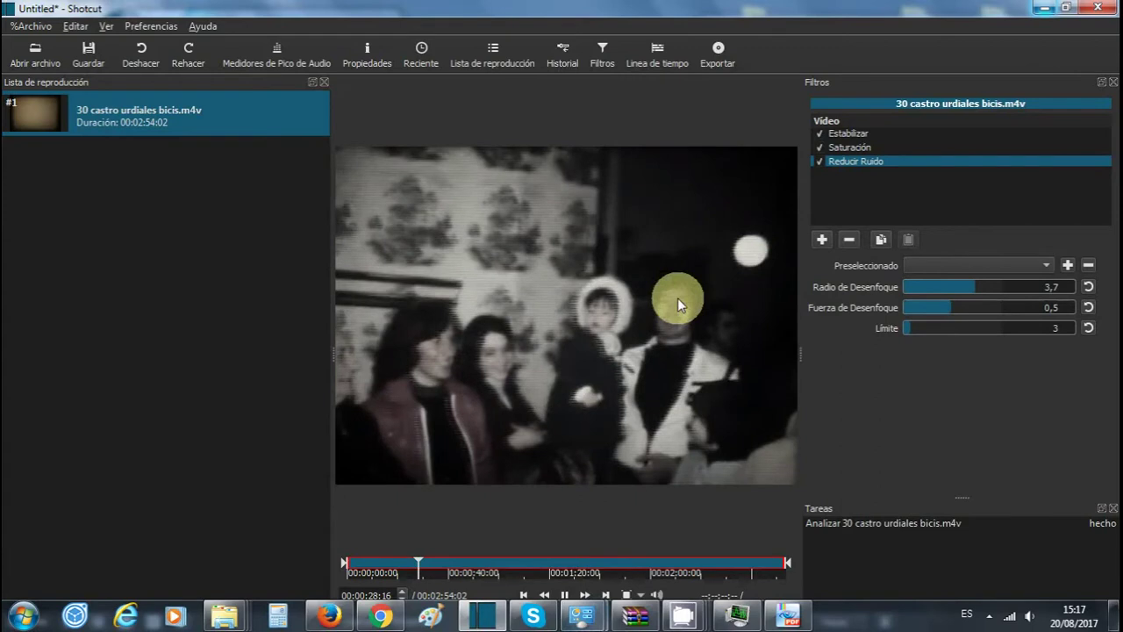
{"action": "left_click", "coordinate": [564, 595]}
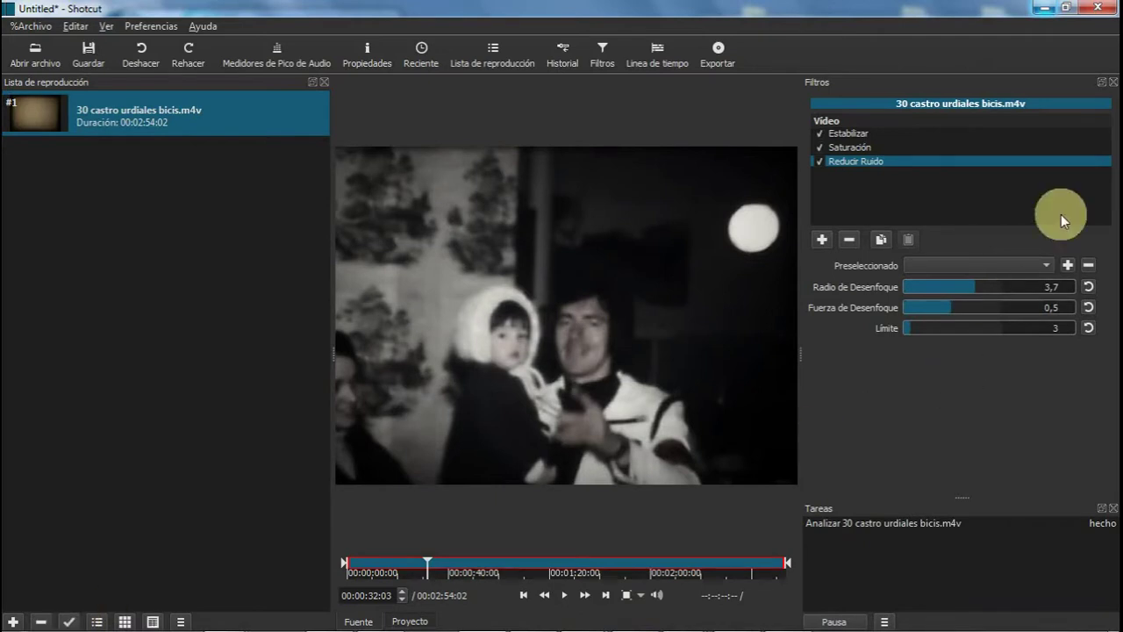
- Load 30 castro urdiales bicis.m4v from the desktop into Shotcut again and add it to the playlist as a second entry
{"action": "mouse_move", "coordinate": [803, 627]}
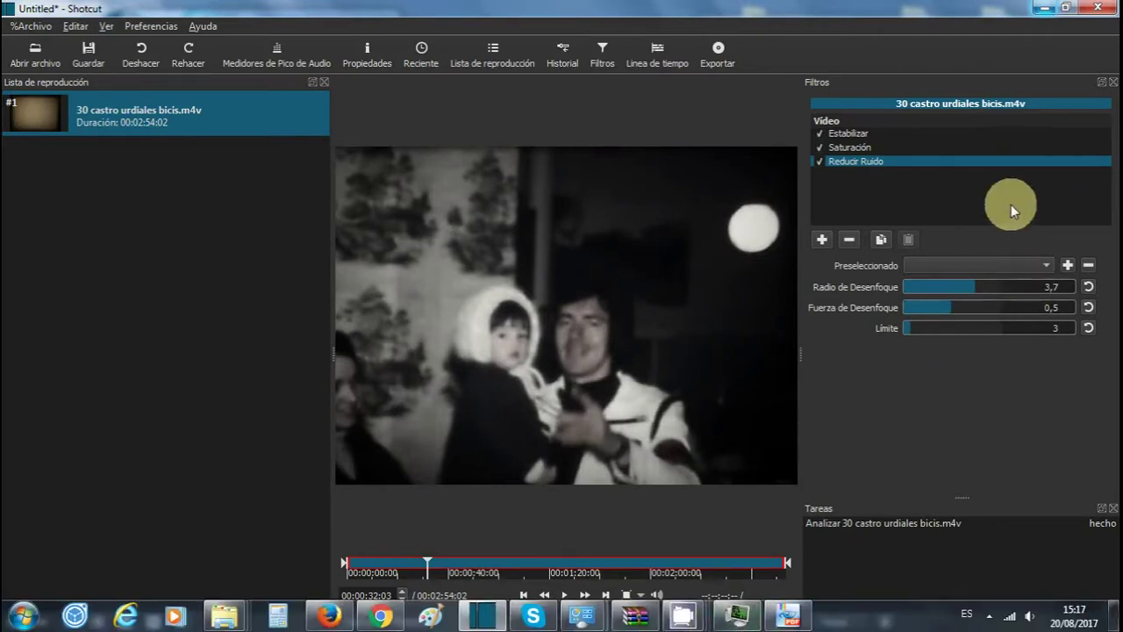
{"action": "left_click", "coordinate": [1039, 9]}
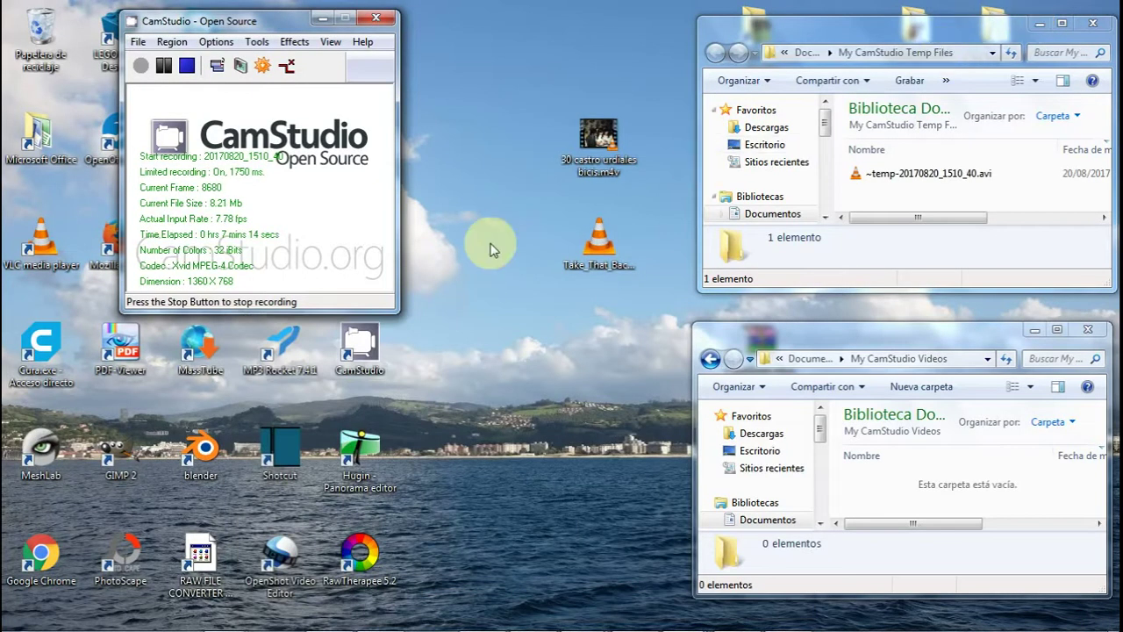
{"action": "left_click_drag", "start_coordinate": [605, 139], "coordinate": [558, 323]}
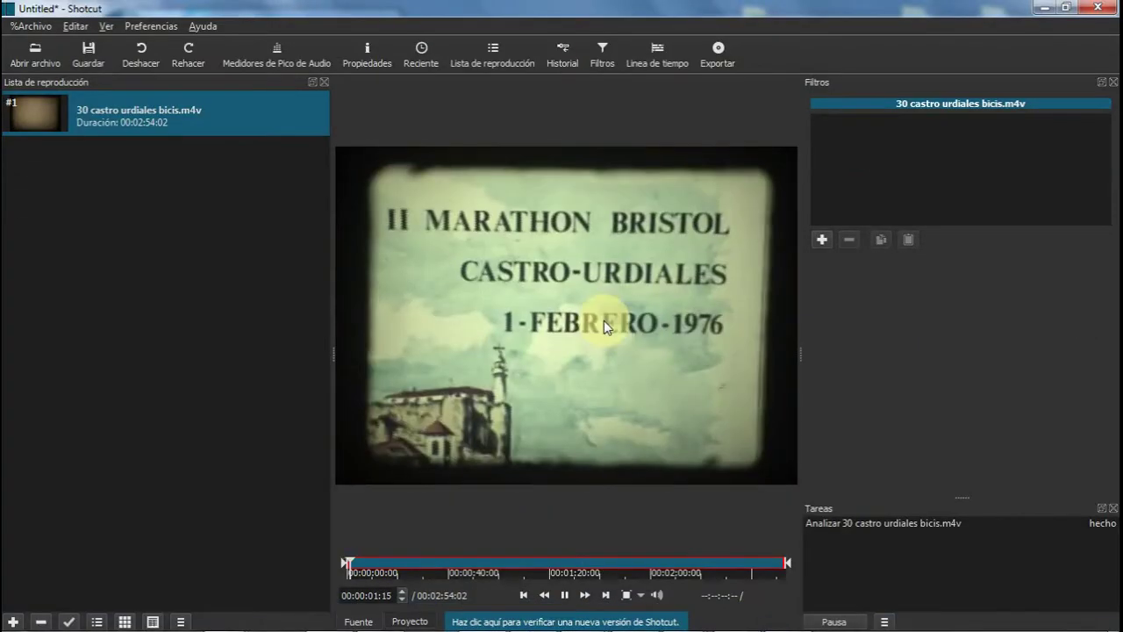
{"action": "left_click_drag", "start_coordinate": [131, 234], "coordinate": [131, 235]}
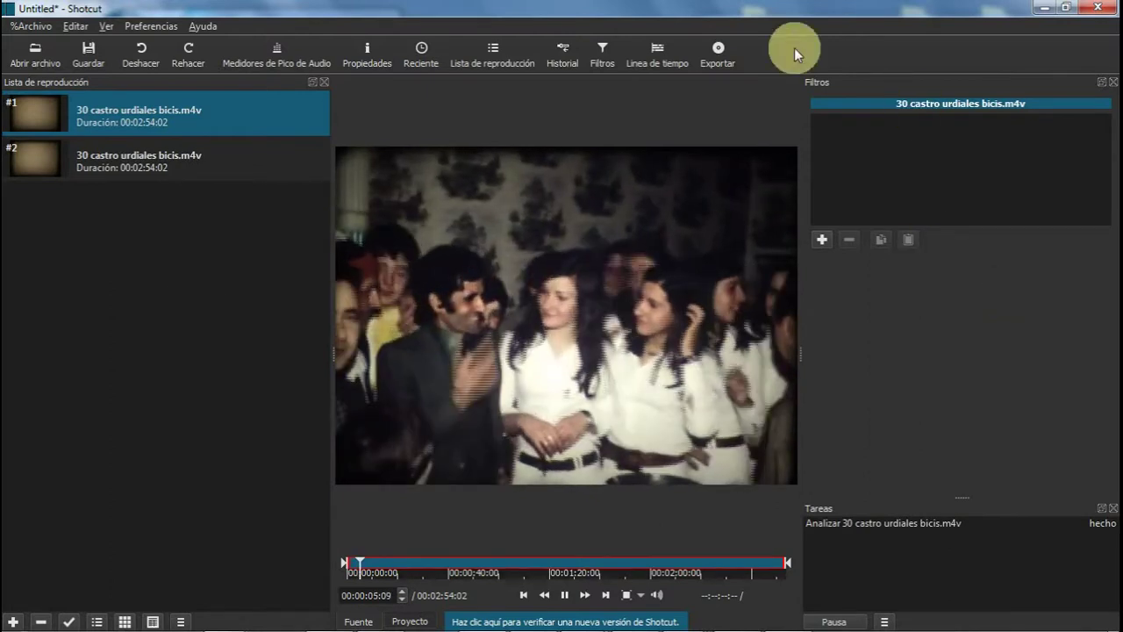
- Display the timeline and add two more copies of the open clip to the playlist, leaving its playback paused
{"action": "left_click", "coordinate": [661, 60]}
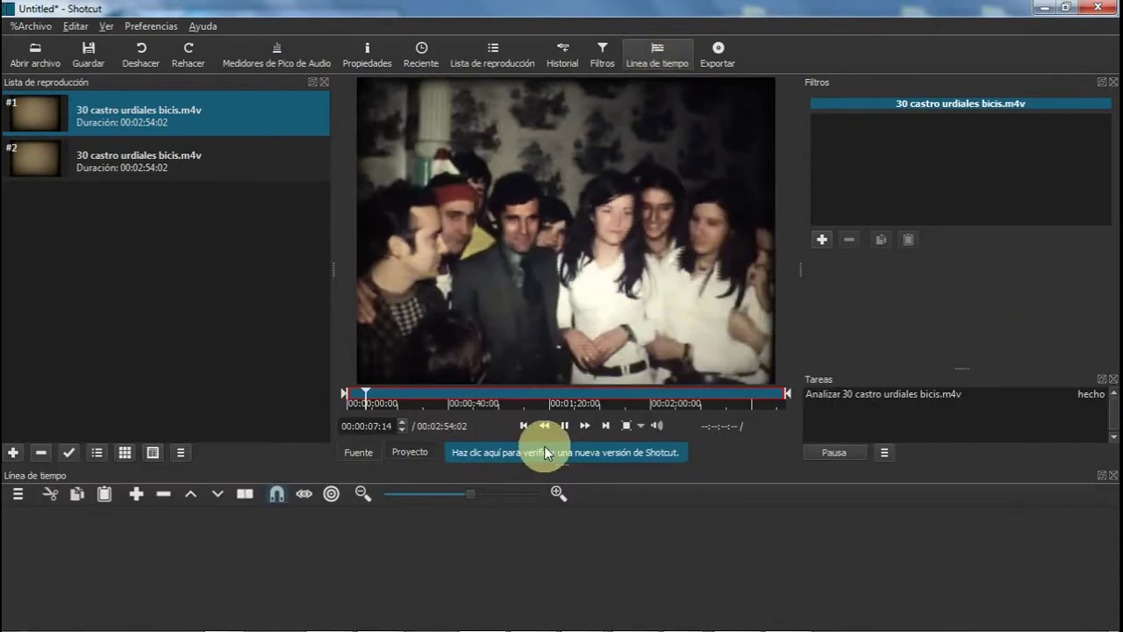
{"action": "left_click_drag", "start_coordinate": [532, 192], "coordinate": [200, 236]}
{"action": "left_click_drag", "start_coordinate": [531, 227], "coordinate": [163, 267]}
{"action": "left_click", "coordinate": [412, 404]}
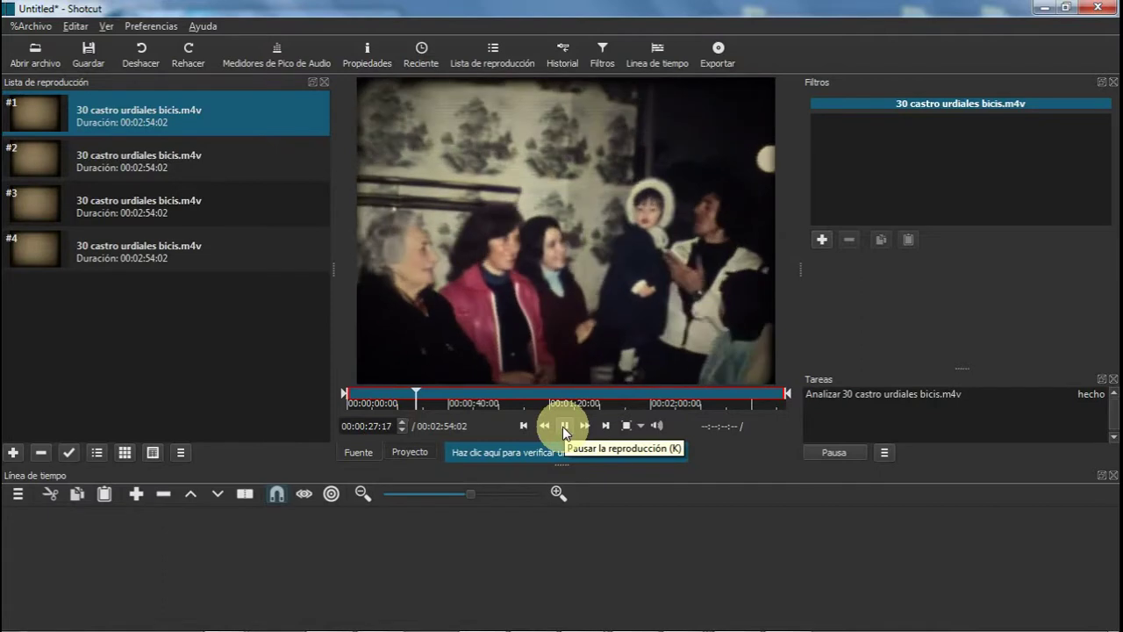
{"action": "left_click", "coordinate": [562, 426]}
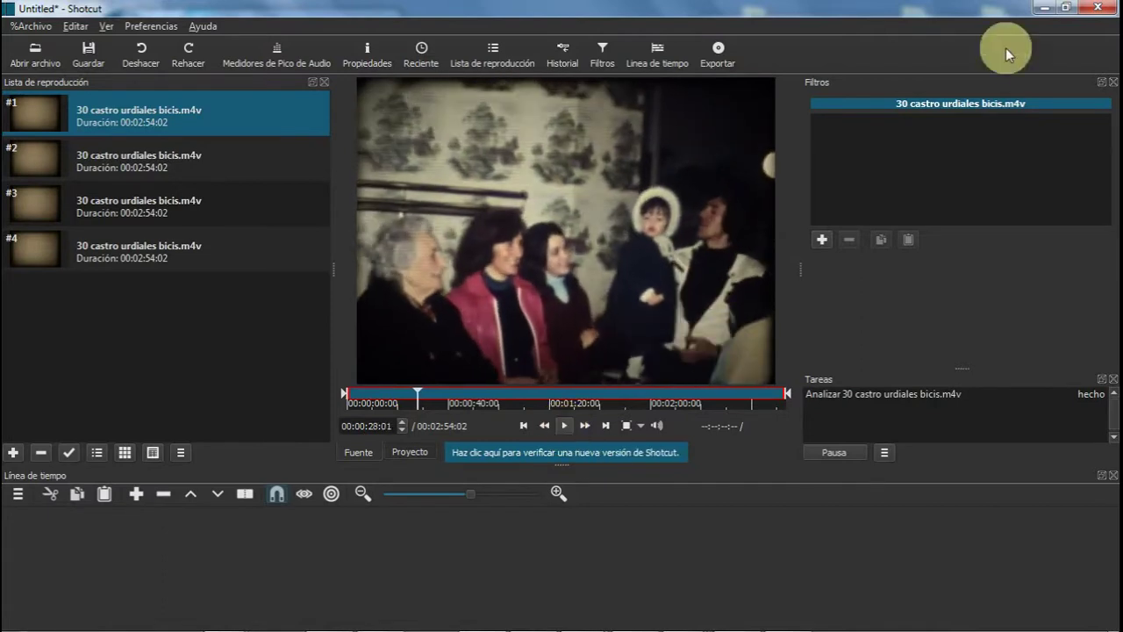
- Load Take_That_Back.mp3 from the desktop into Shotcut and add it to the end of the playlist
{"action": "left_click", "coordinate": [1042, 9]}
{"action": "left_click", "coordinate": [592, 242]}
{"action": "left_click_drag", "start_coordinate": [593, 242], "coordinate": [541, 261]}
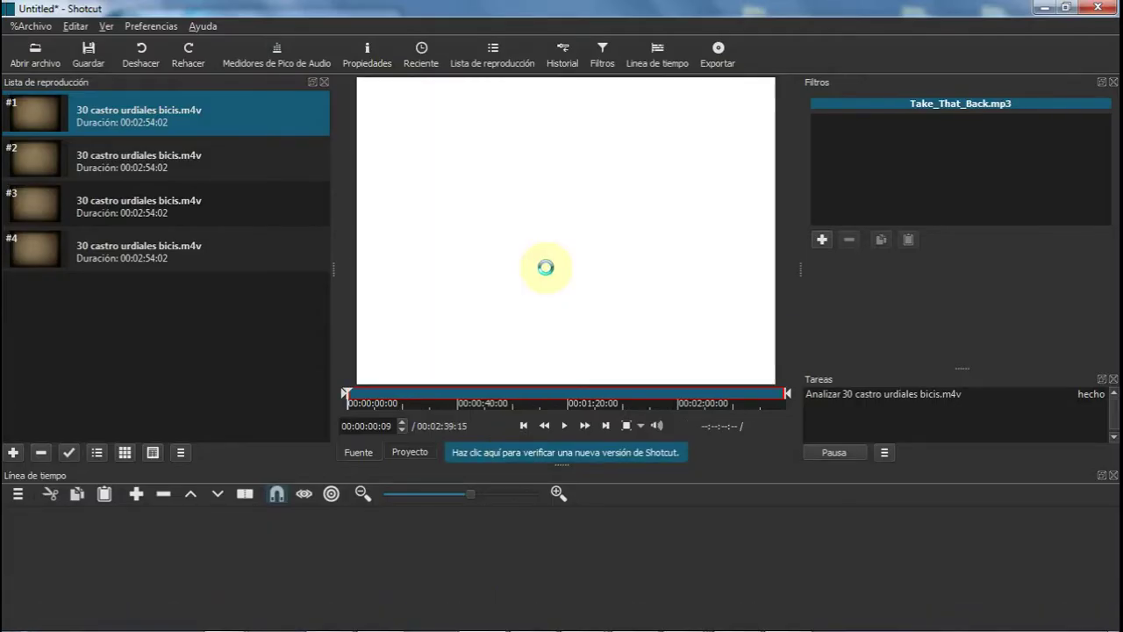
{"action": "left_click_drag", "start_coordinate": [174, 294], "coordinate": [176, 294]}
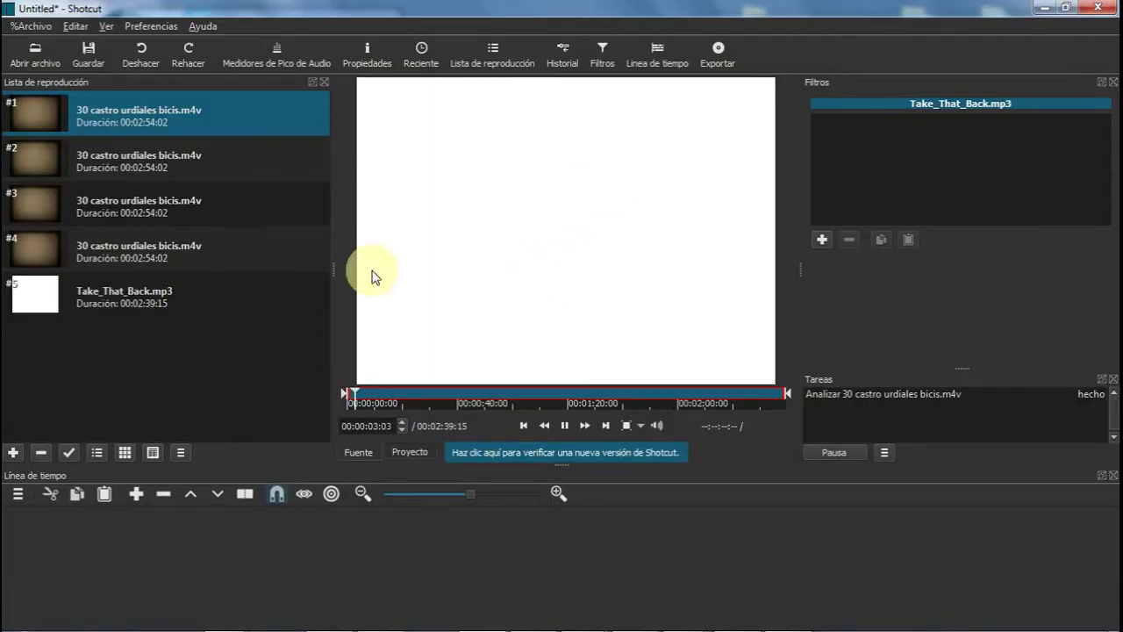
- Place the filtered clip and further copies of 30 castro urdiales bicis.m4v from the playlist end to end on timeline track V1
{"action": "left_click_drag", "start_coordinate": [243, 219], "coordinate": [191, 434]}
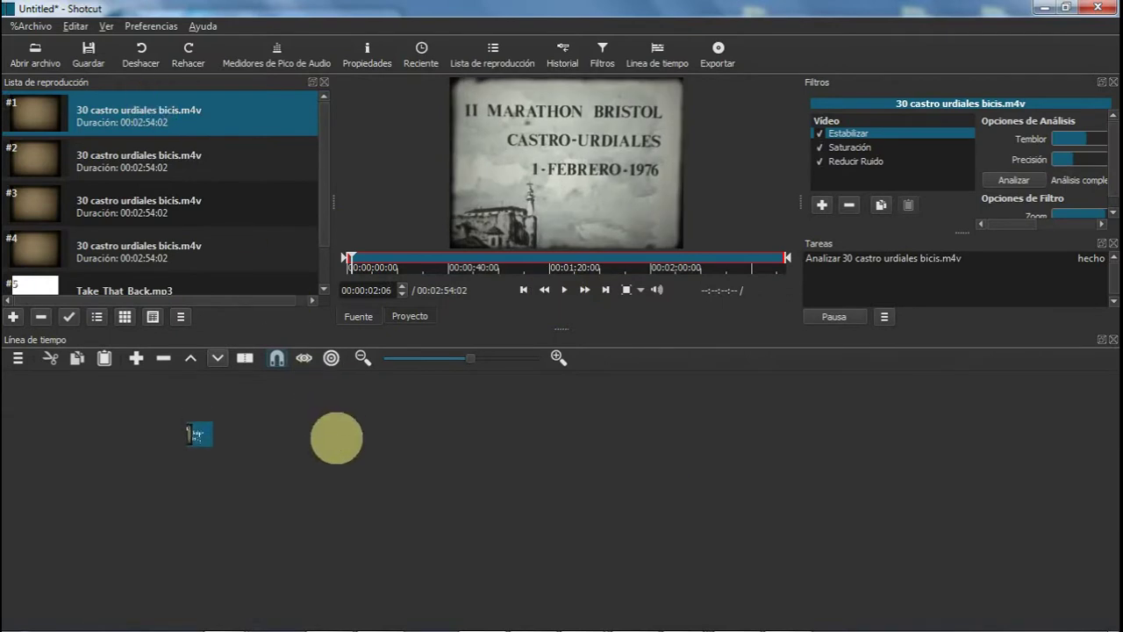
{"action": "left_click_drag", "start_coordinate": [336, 437], "coordinate": [337, 437]}
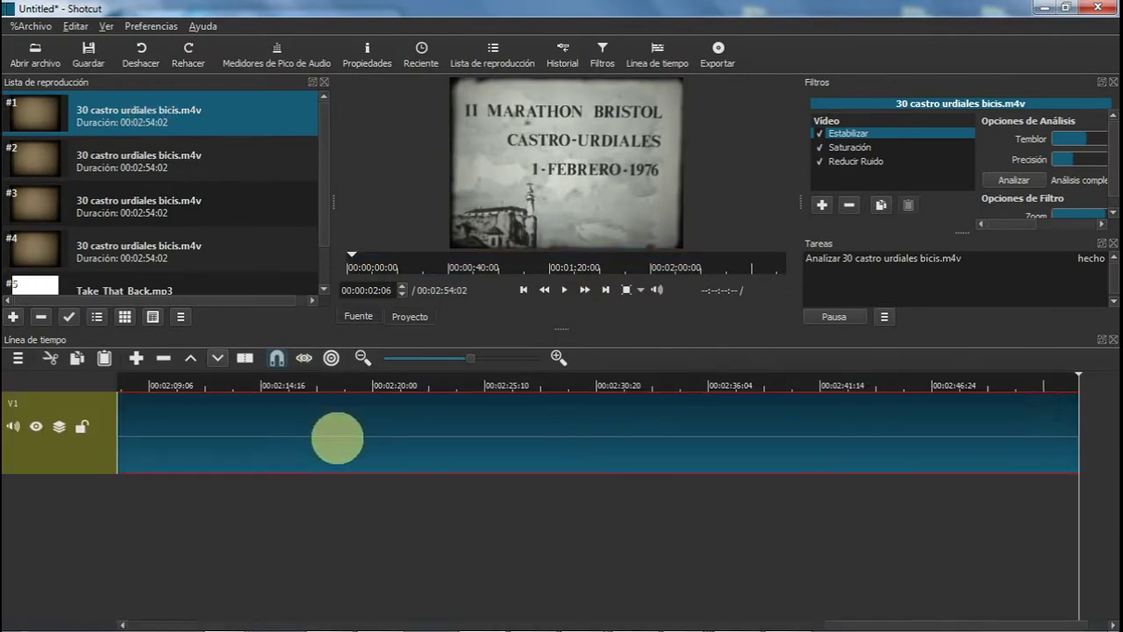
{"action": "left_click", "coordinate": [123, 162]}
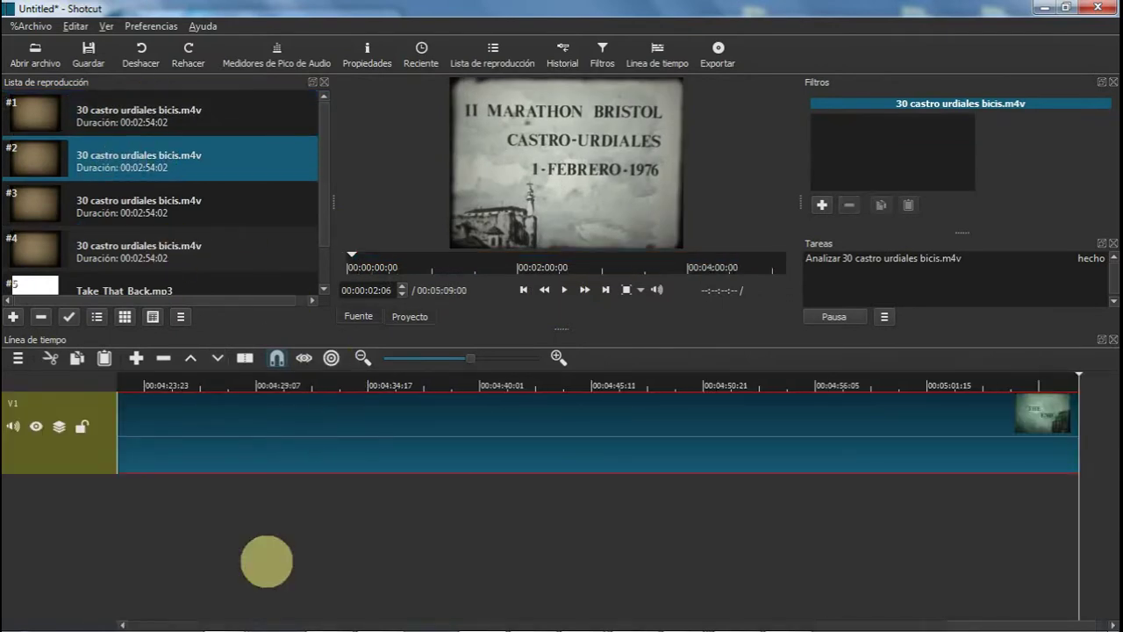
{"action": "left_click_drag", "start_coordinate": [120, 155], "coordinate": [260, 442]}
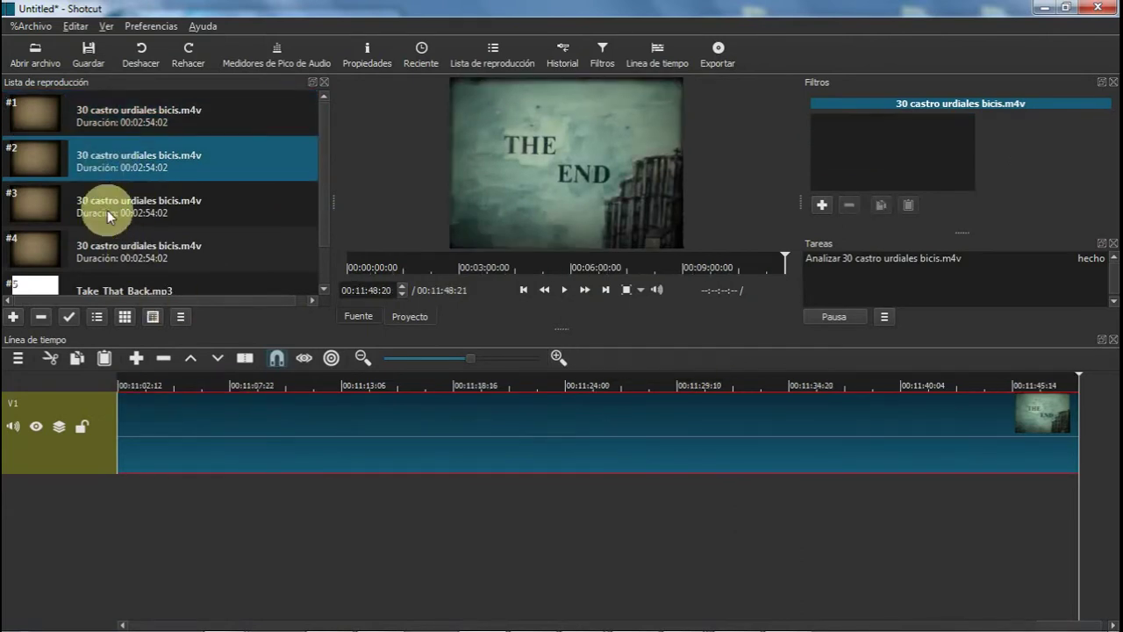
{"action": "left_click_drag", "start_coordinate": [100, 211], "coordinate": [263, 426]}
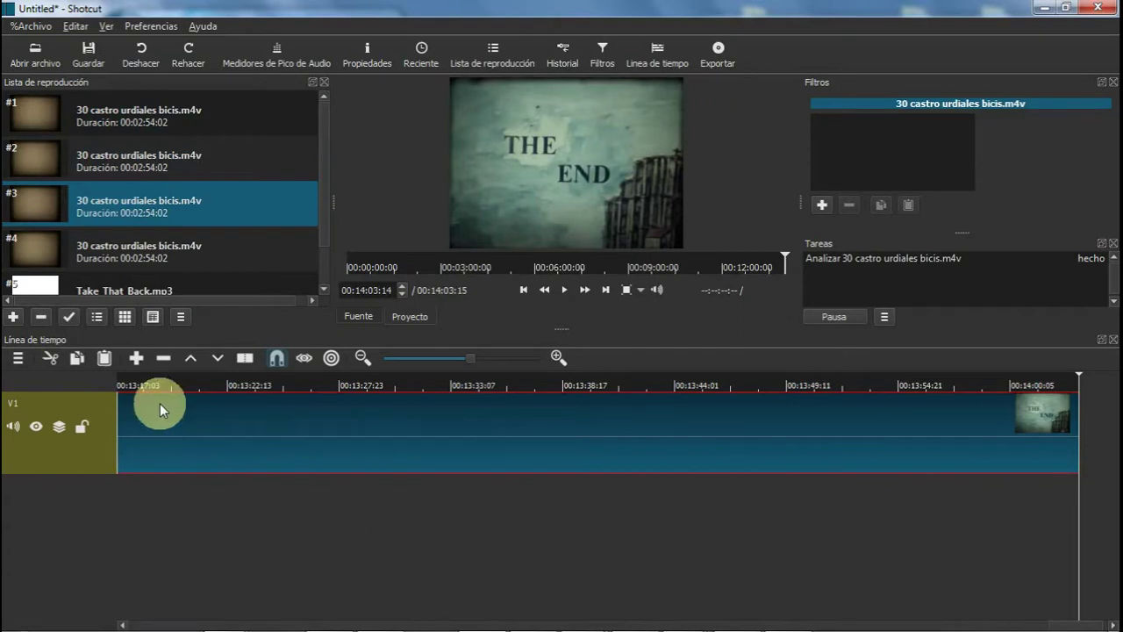
- Add three video tracks, V2, V3 and V4, to the timeline above track V1
{"action": "right_click", "coordinate": [8, 383]}
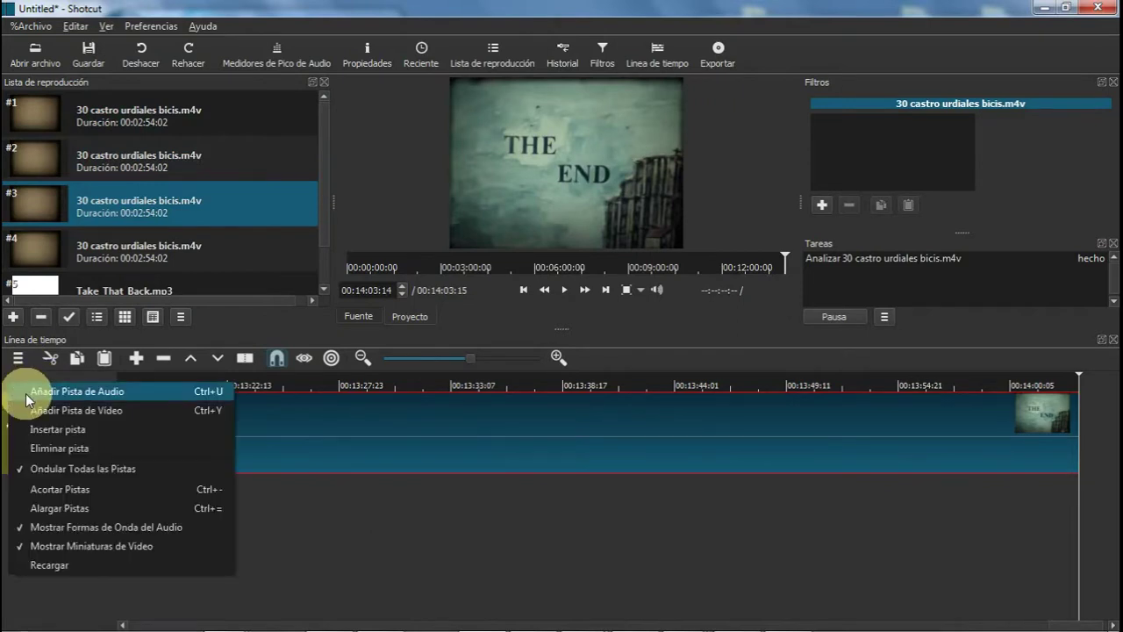
{"action": "left_click", "coordinate": [33, 408]}
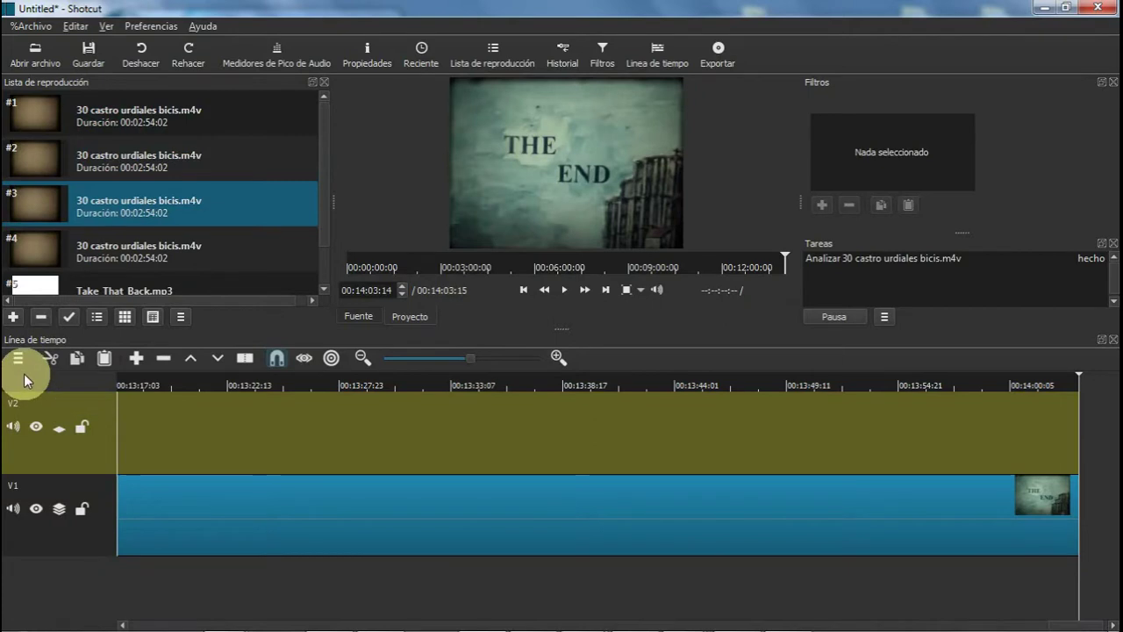
{"action": "right_click", "coordinate": [21, 375]}
{"action": "left_click", "coordinate": [34, 402]}
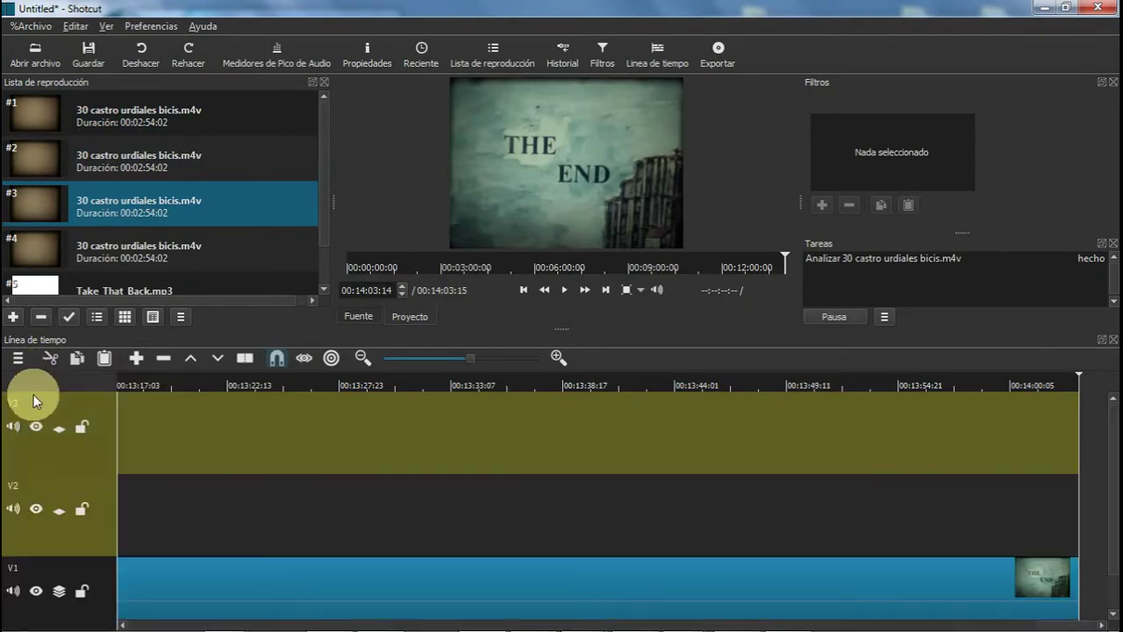
{"action": "right_click", "coordinate": [20, 376]}
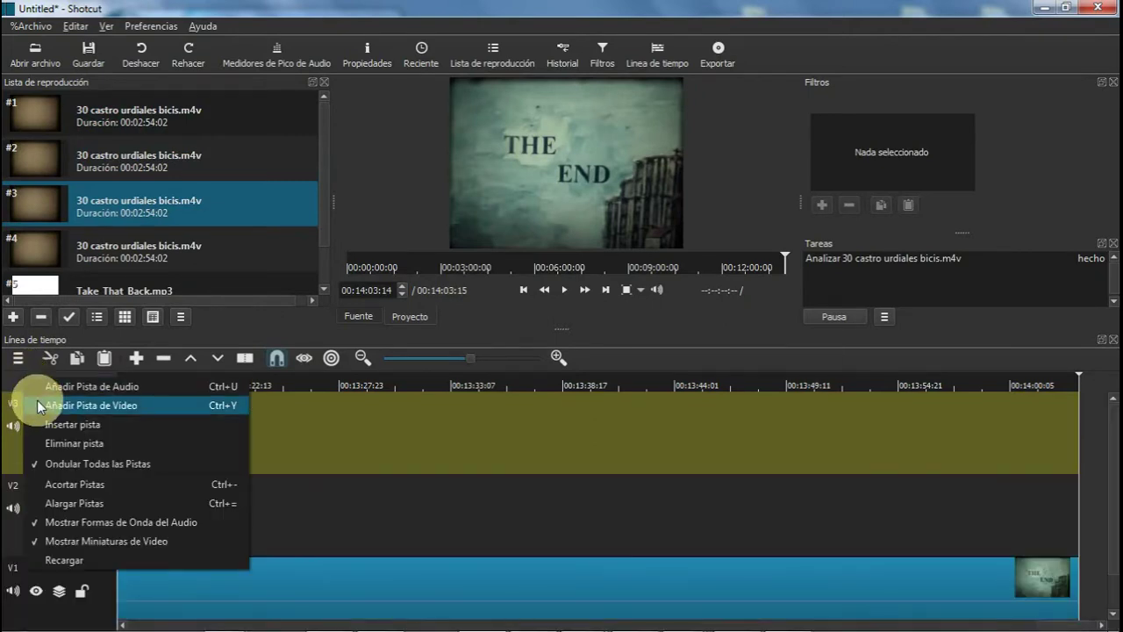
{"action": "left_click", "coordinate": [38, 405]}
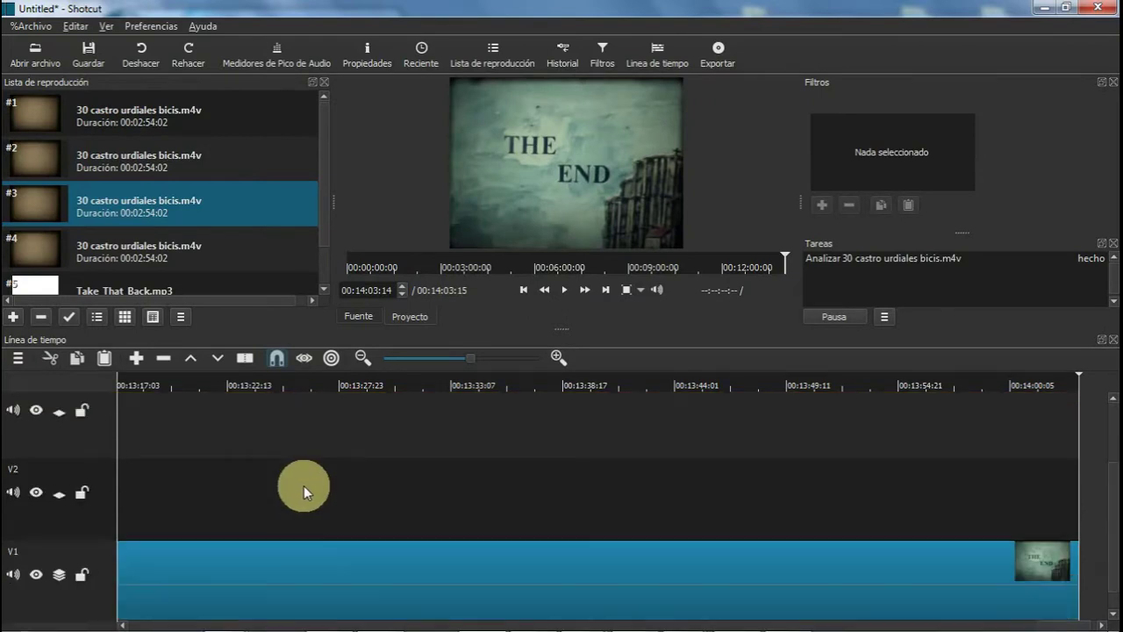
- Examine how the video tracks V1 to V4 are stacked in the timeline, selecting track V1
{"action": "scroll", "coordinate": [298, 478], "scroll_direction": "down", "scroll_amount": 1}
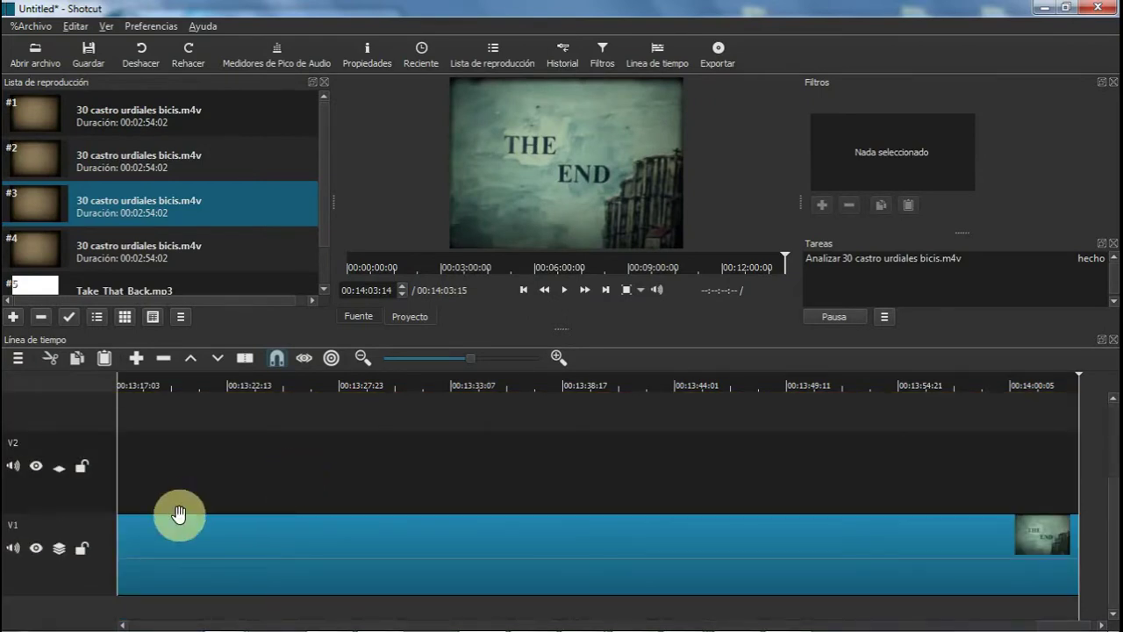
{"action": "left_click", "coordinate": [105, 537]}
{"action": "scroll", "coordinate": [317, 496], "scroll_direction": "up", "scroll_amount": 5}
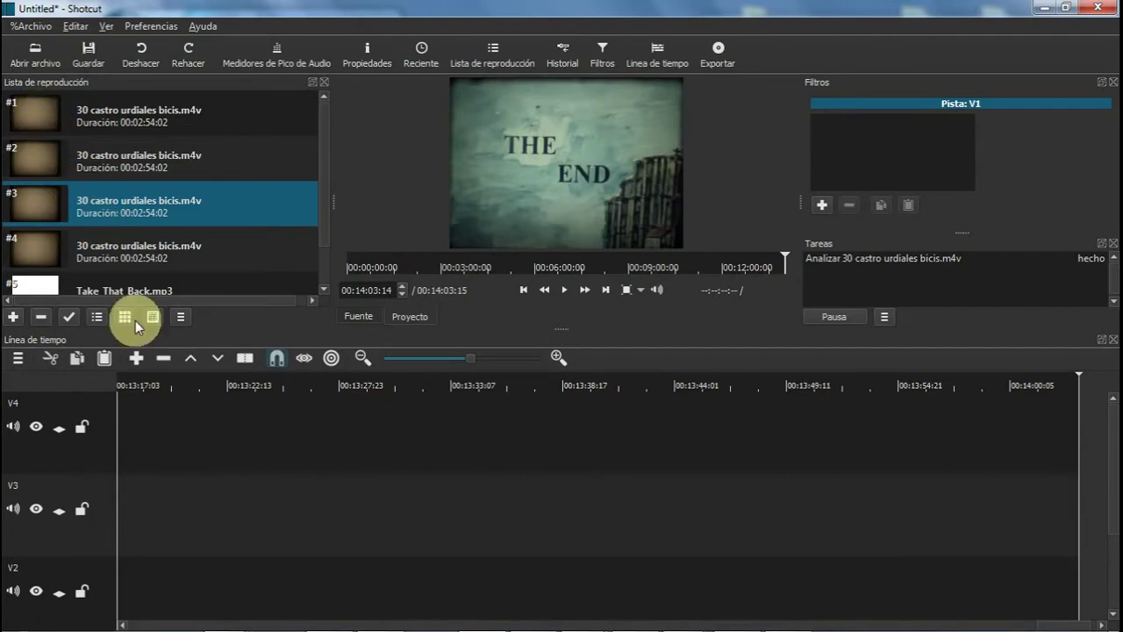
{"action": "scroll", "coordinate": [822, 605], "scroll_direction": "down", "scroll_amount": 3}
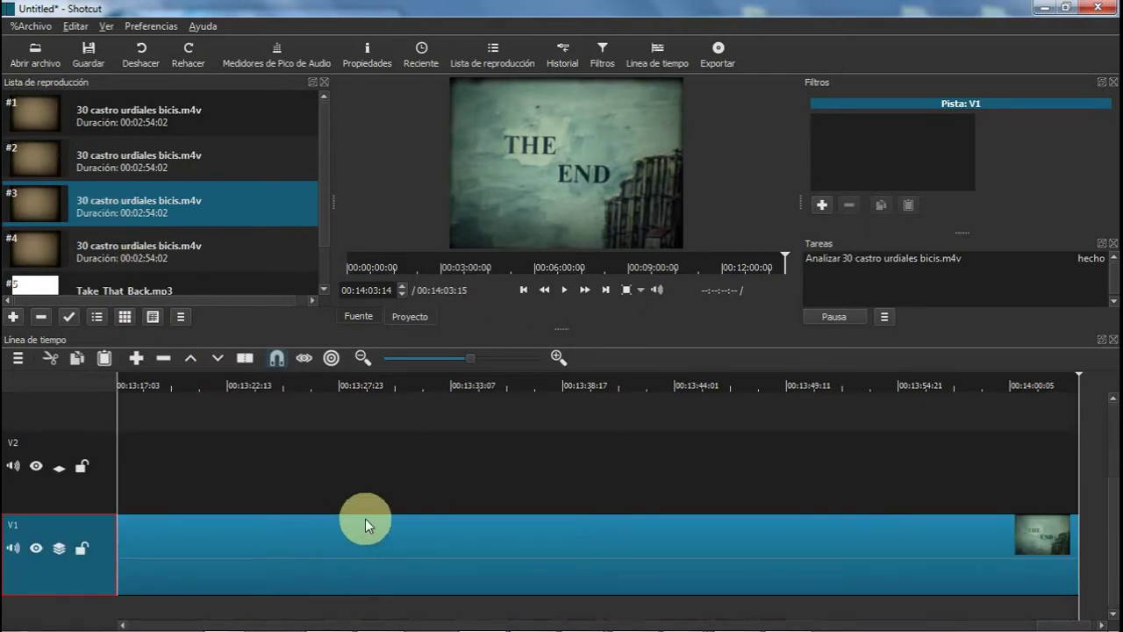
{"action": "scroll", "coordinate": [641, 499], "scroll_direction": "up", "scroll_amount": 3}
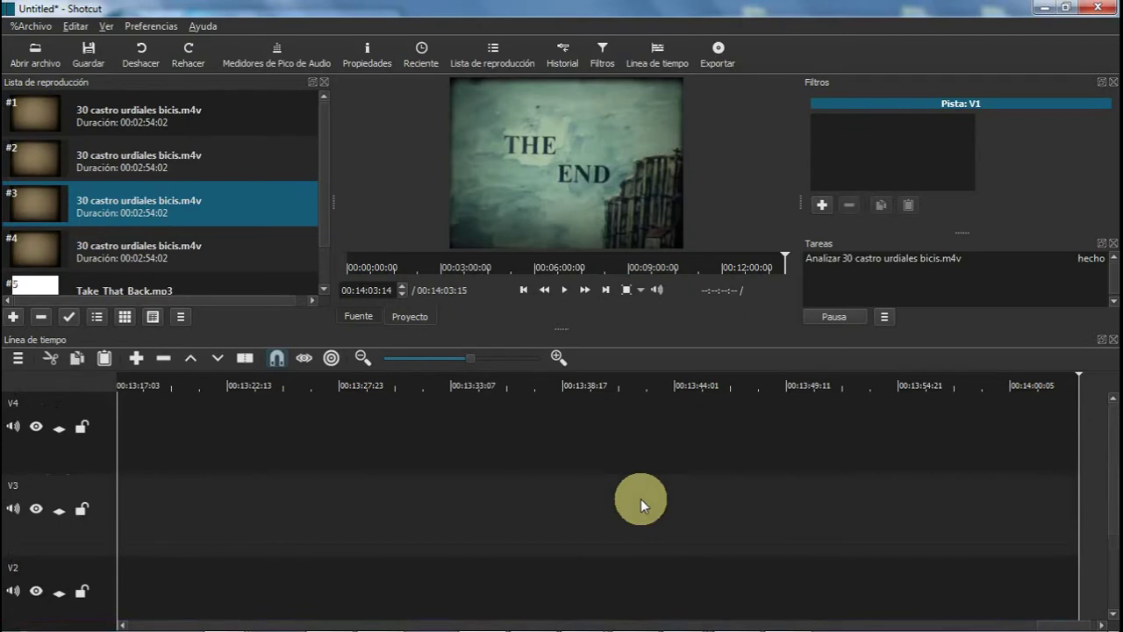
{"action": "scroll", "coordinate": [641, 498], "scroll_direction": "down", "scroll_amount": 3}
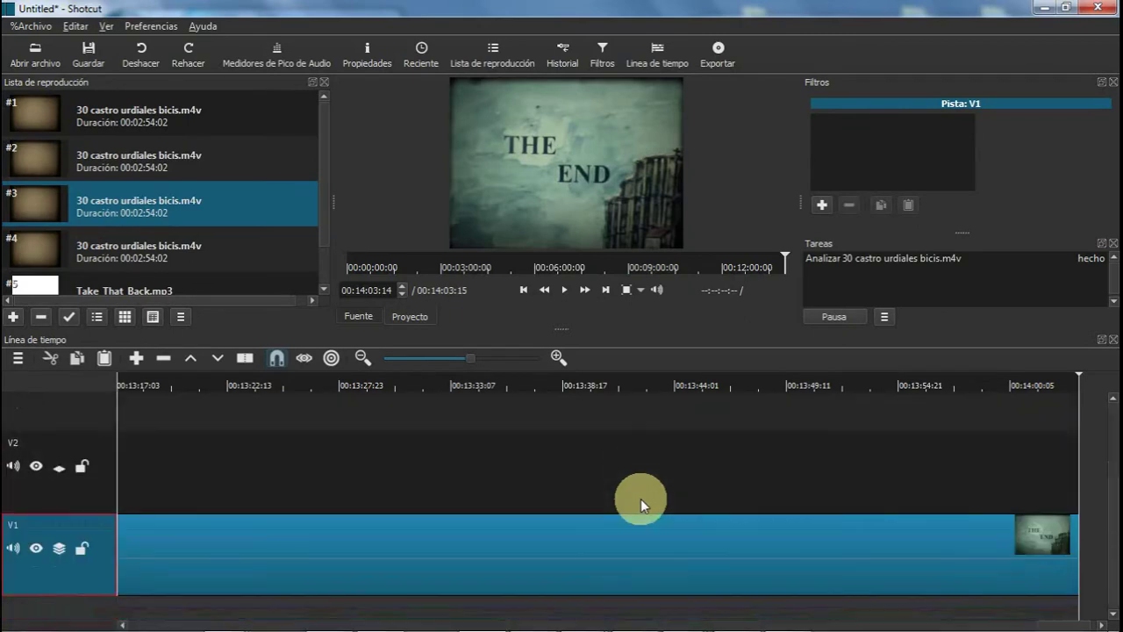
{"action": "scroll", "coordinate": [641, 499], "scroll_direction": "up", "scroll_amount": 3}
{"action": "scroll", "coordinate": [640, 498], "scroll_direction": "down", "scroll_amount": 3}
{"action": "scroll", "coordinate": [640, 499], "scroll_direction": "up", "scroll_amount": 3}
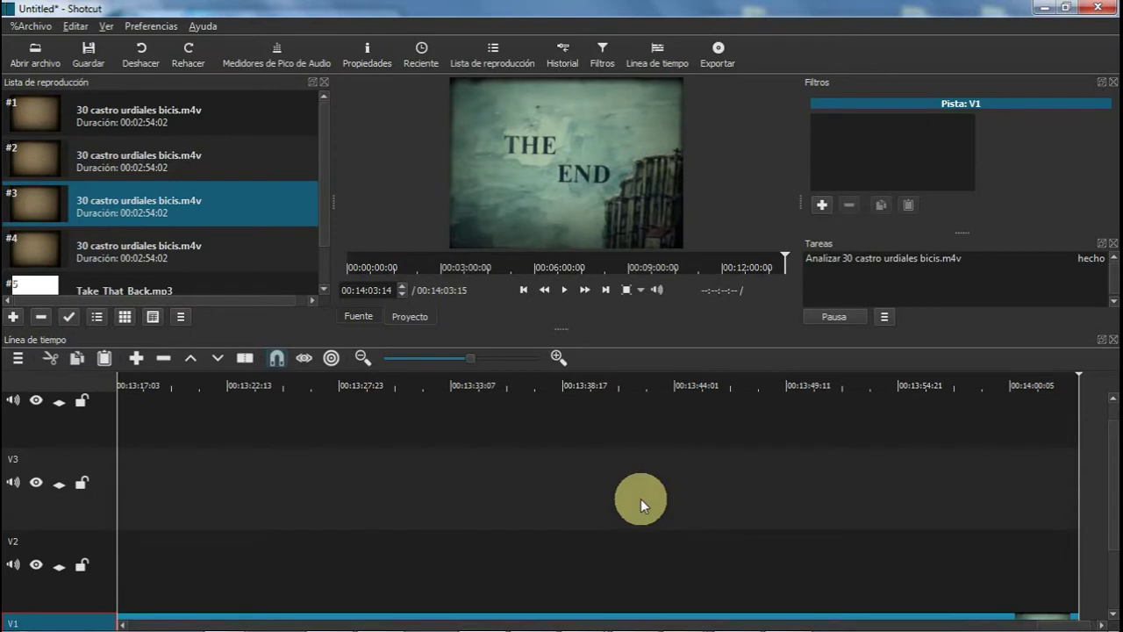
{"action": "scroll", "coordinate": [641, 498], "scroll_direction": "up", "scroll_amount": 1}
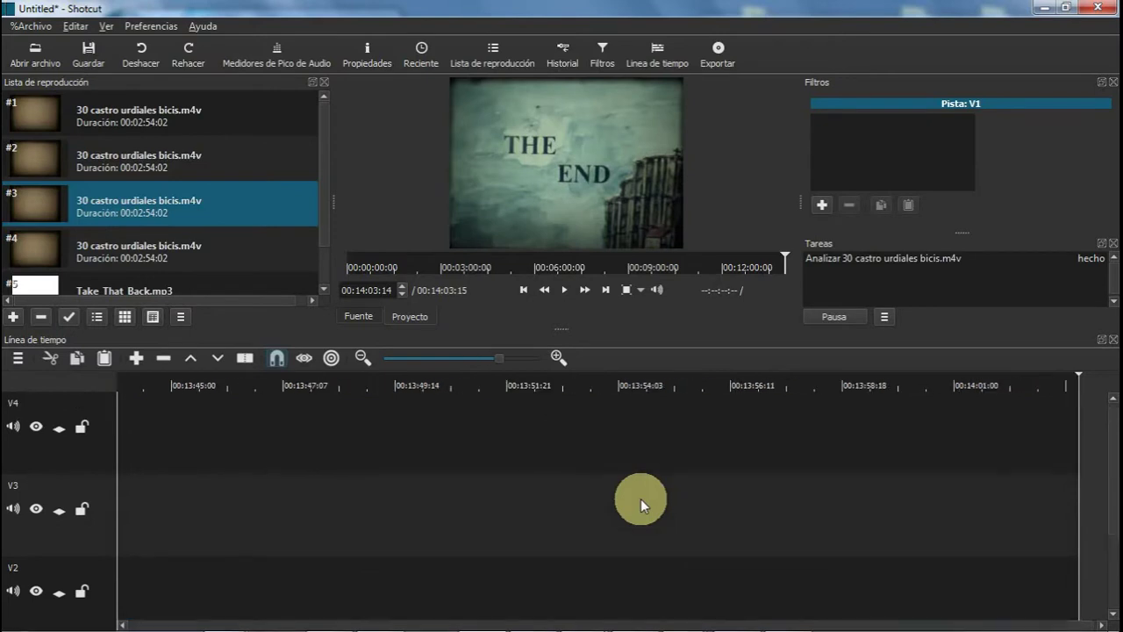
- Zoom the timeline out until all the clips on track V1 fit in view
{"action": "left_click", "coordinate": [505, 357]}
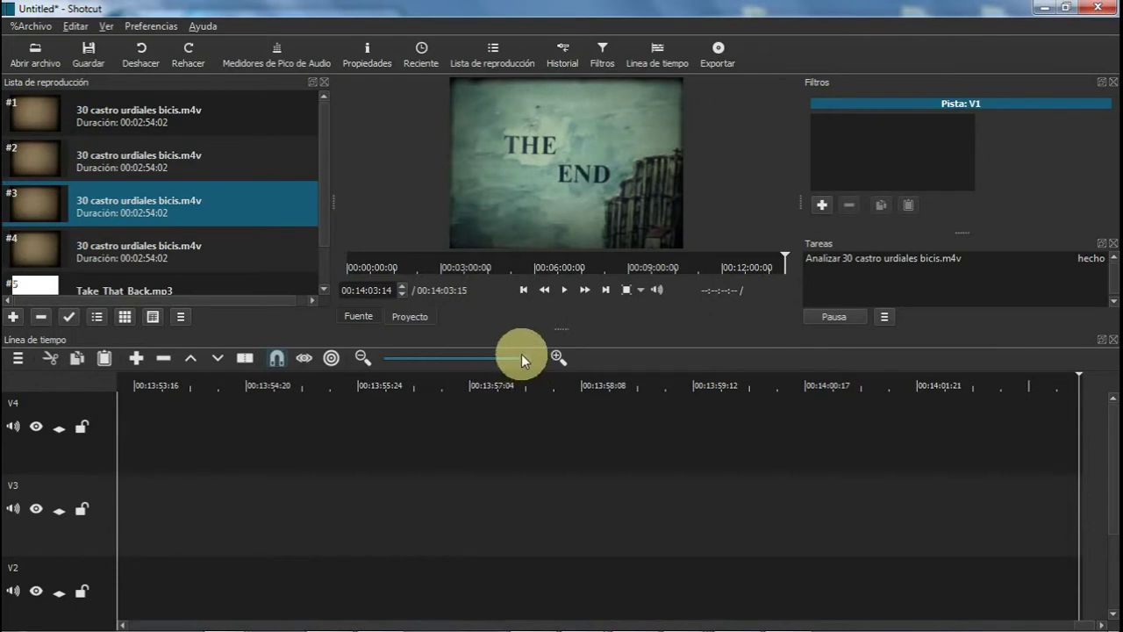
{"action": "scroll", "coordinate": [521, 353], "scroll_direction": "down", "scroll_amount": 3}
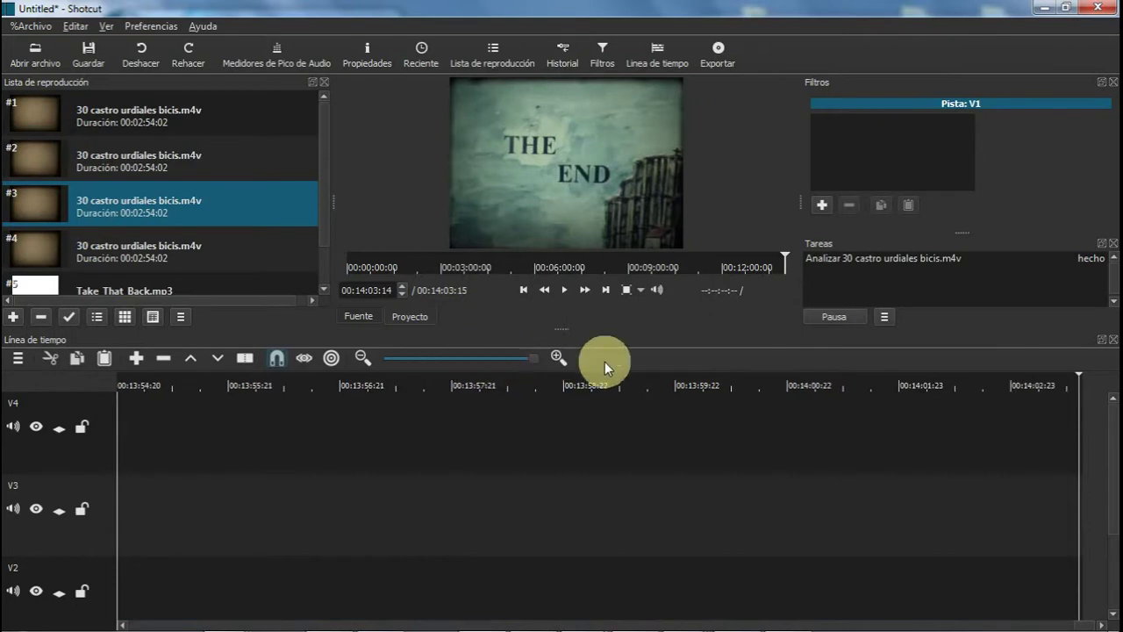
{"action": "left_click", "coordinate": [471, 354]}
{"action": "left_click_drag", "start_coordinate": [510, 354], "coordinate": [407, 364]}
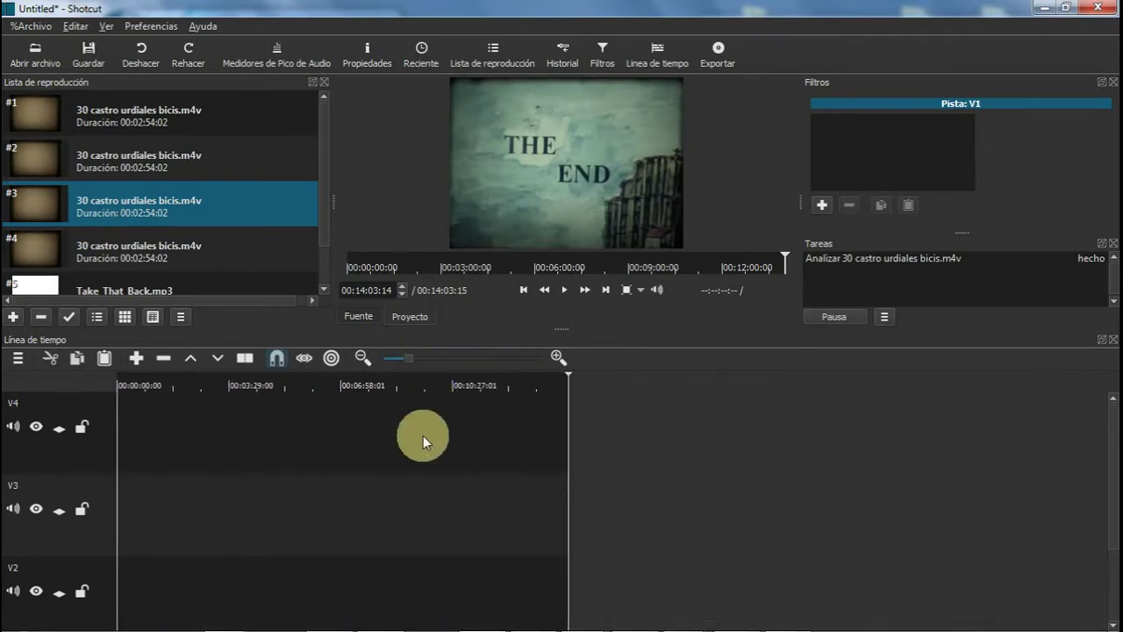
{"action": "scroll", "coordinate": [387, 466], "scroll_direction": "down", "scroll_amount": 3}
{"action": "key", "text": "minus"}
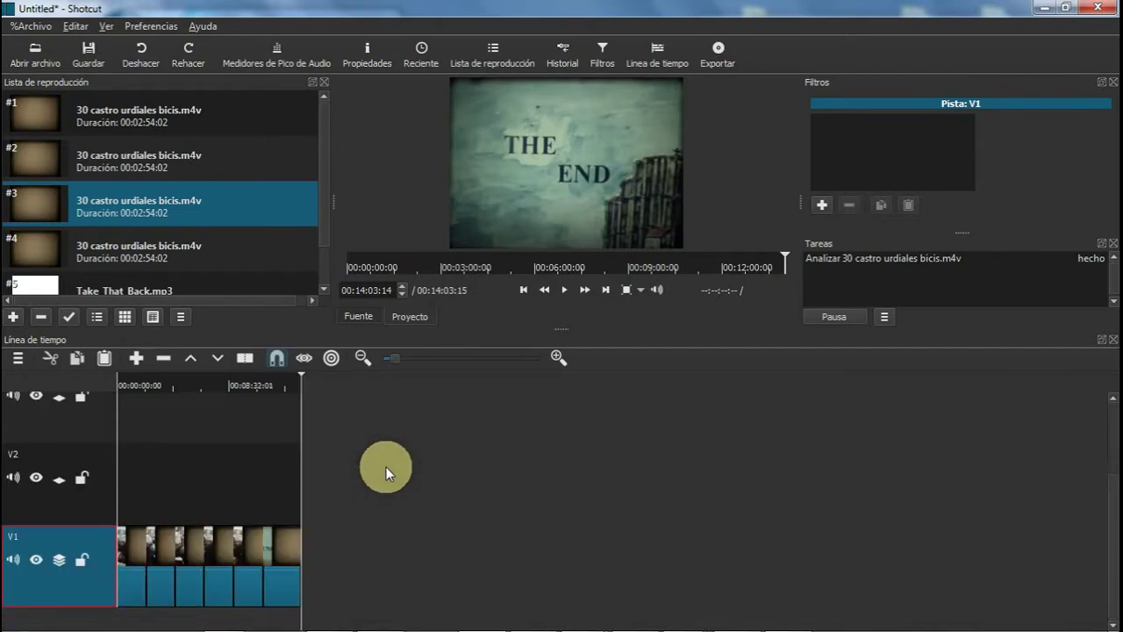
- Select the first and second clips on track V1 and review the editing options available for each
{"action": "left_click", "coordinate": [133, 544]}
{"action": "left_click", "coordinate": [163, 550]}
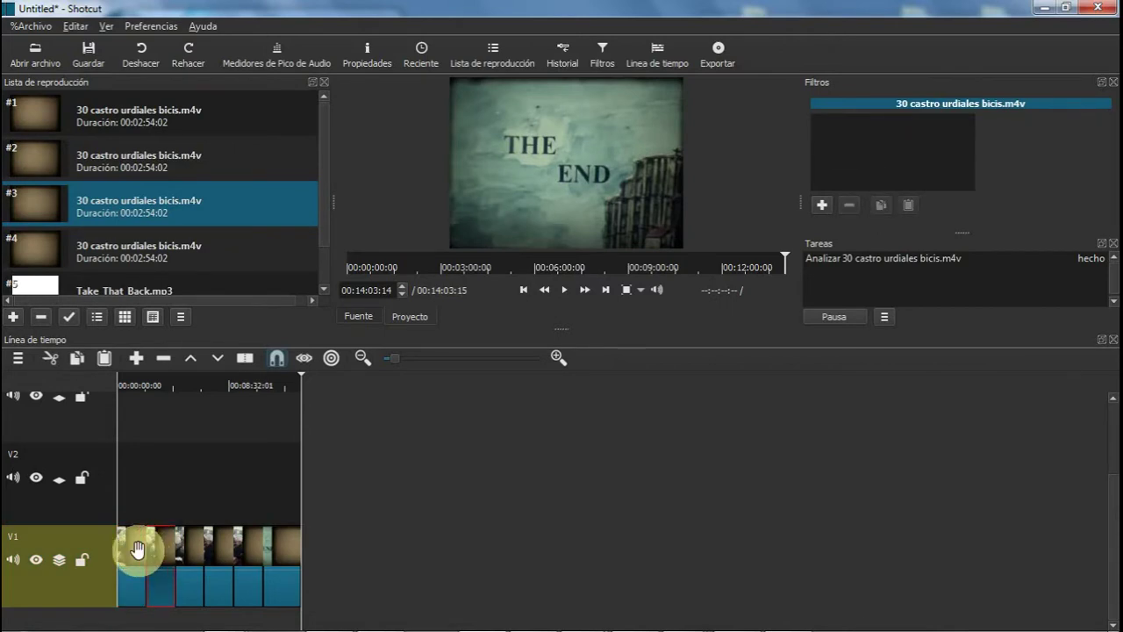
{"action": "left_click", "coordinate": [138, 550]}
{"action": "right_click", "coordinate": [138, 551]}
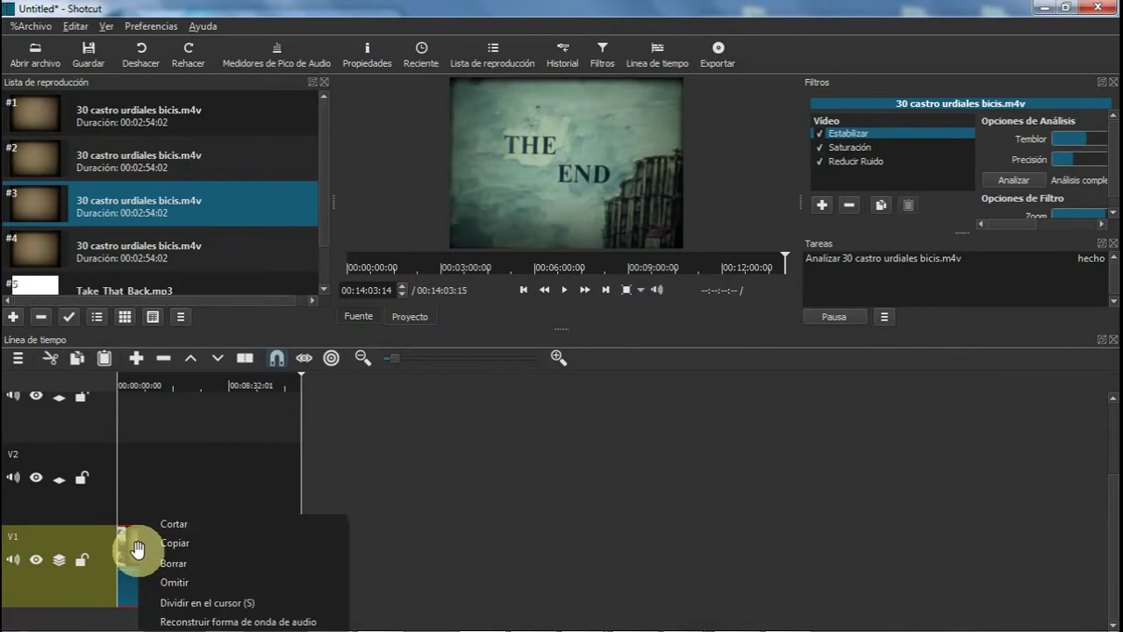
{"action": "left_click", "coordinate": [284, 563]}
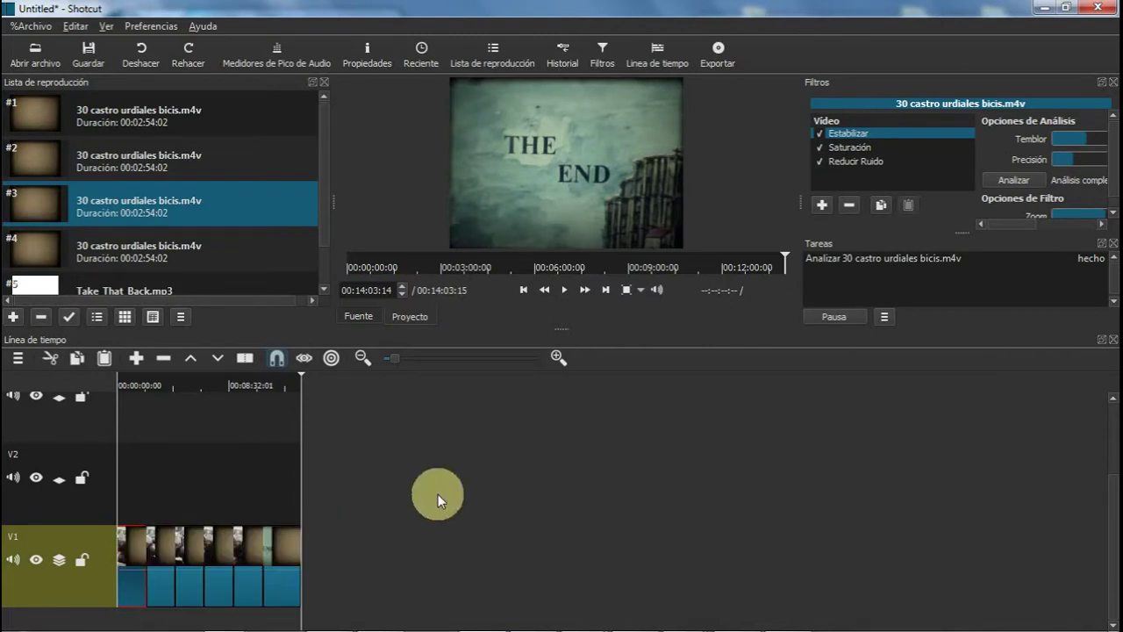
{"action": "left_click", "coordinate": [153, 552]}
{"action": "right_click", "coordinate": [161, 552]}
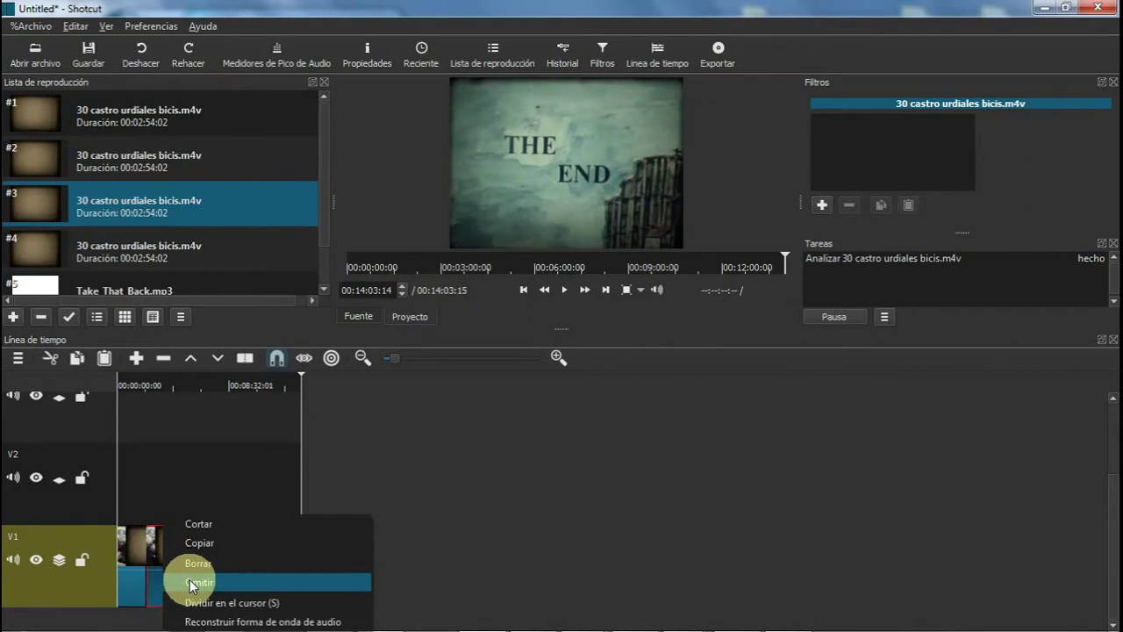
{"action": "left_click", "coordinate": [527, 521]}
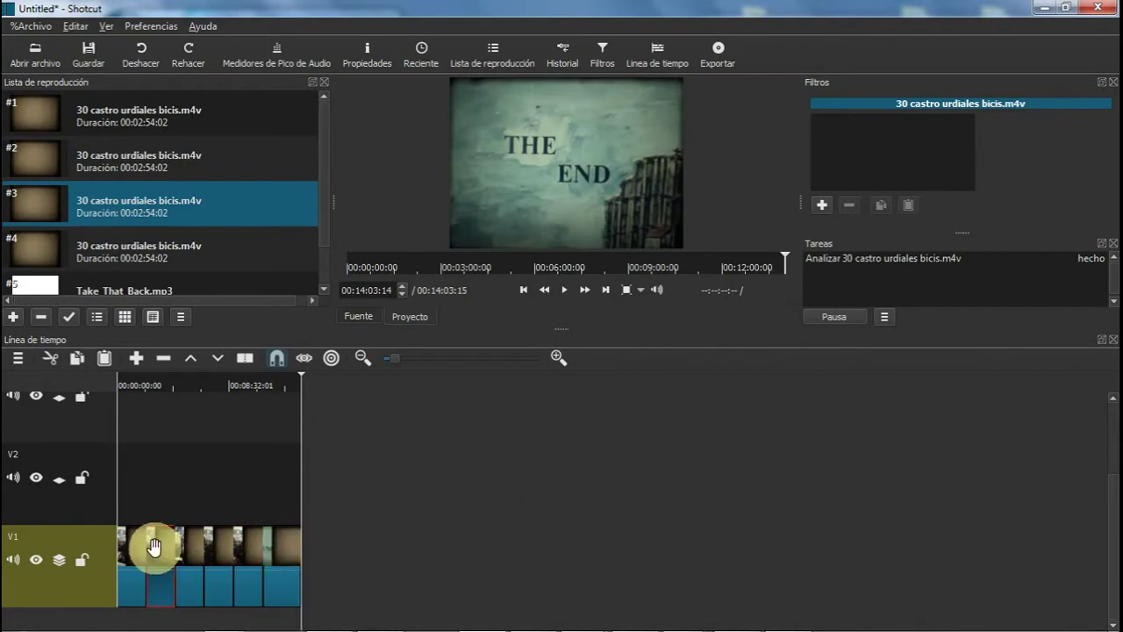
- Delete every clip on track V1 except the first, leaving that remaining clip selected
{"action": "key", "text": "Delete"}
{"action": "left_click", "coordinate": [178, 552]}
{"action": "key", "text": "Delete"}
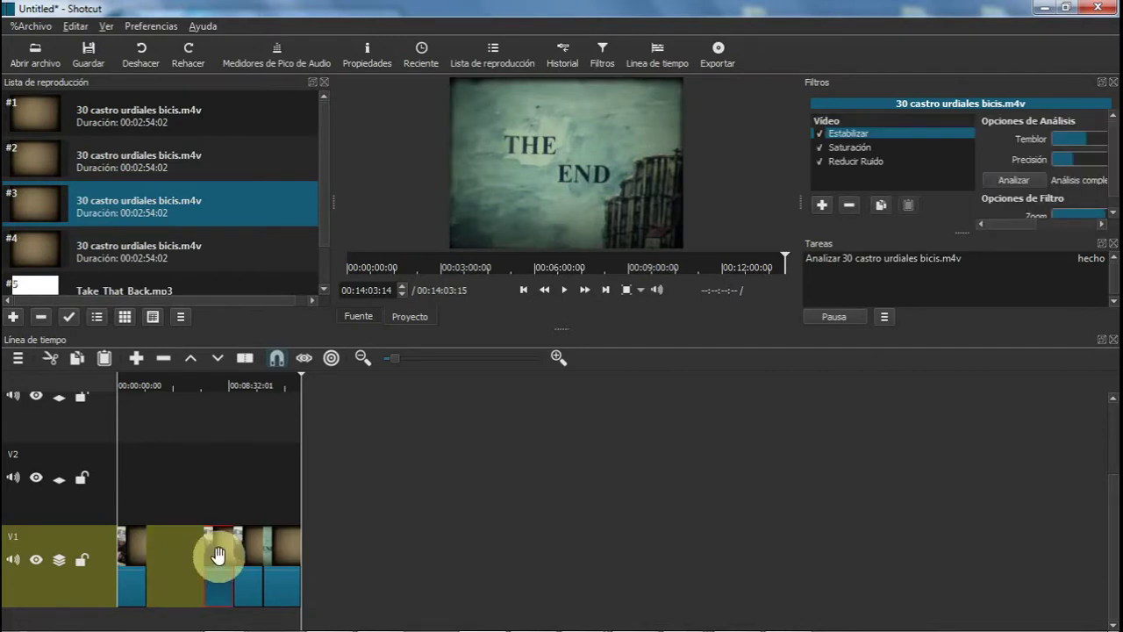
{"action": "left_click", "coordinate": [226, 554]}
{"action": "key", "text": "Delete"}
{"action": "left_click", "coordinate": [251, 556]}
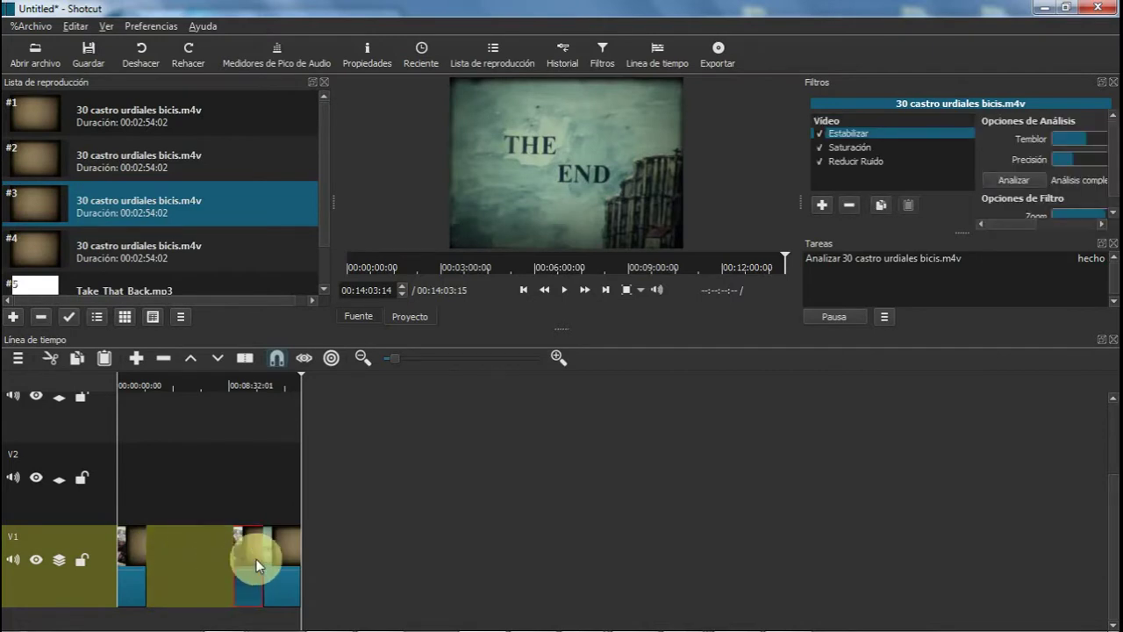
{"action": "key", "text": "Delete"}
{"action": "left_click", "coordinate": [286, 558]}
{"action": "key", "text": "Delete"}
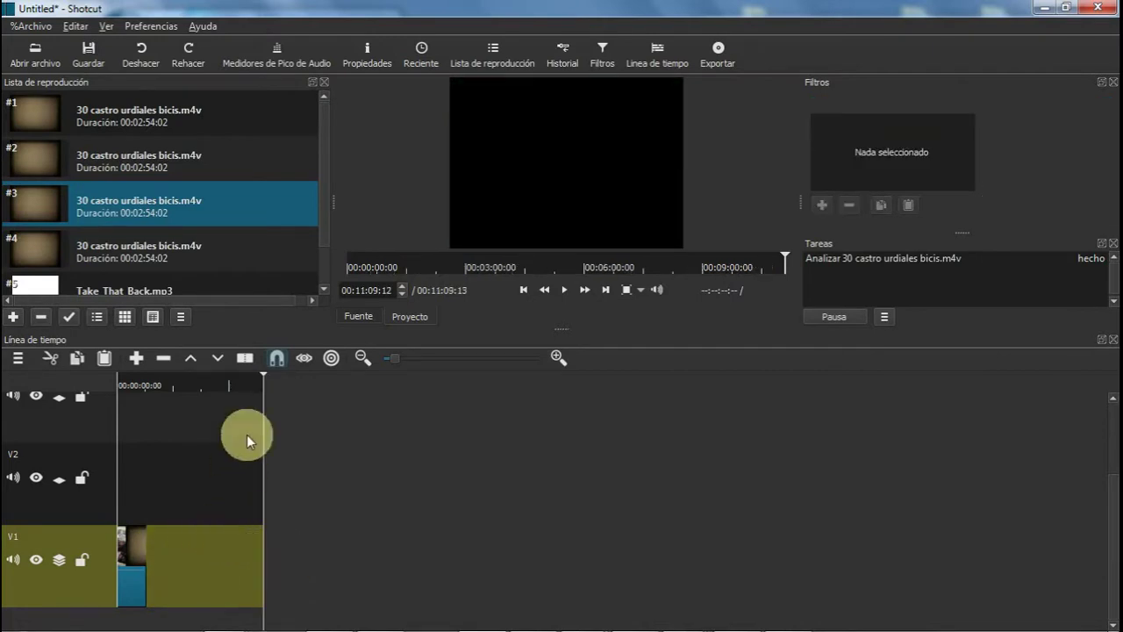
{"action": "left_click", "coordinate": [131, 546]}
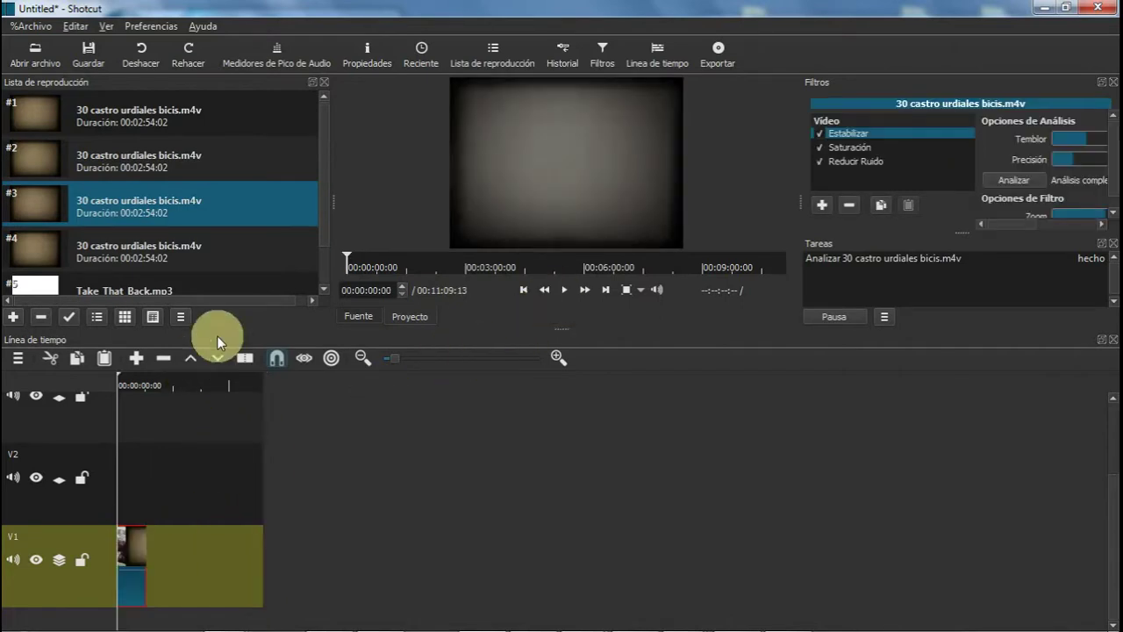
- Place playlist item #2, 30 castro urdiales bicis.m4v, at the start of track V2
{"action": "left_click", "coordinate": [197, 142]}
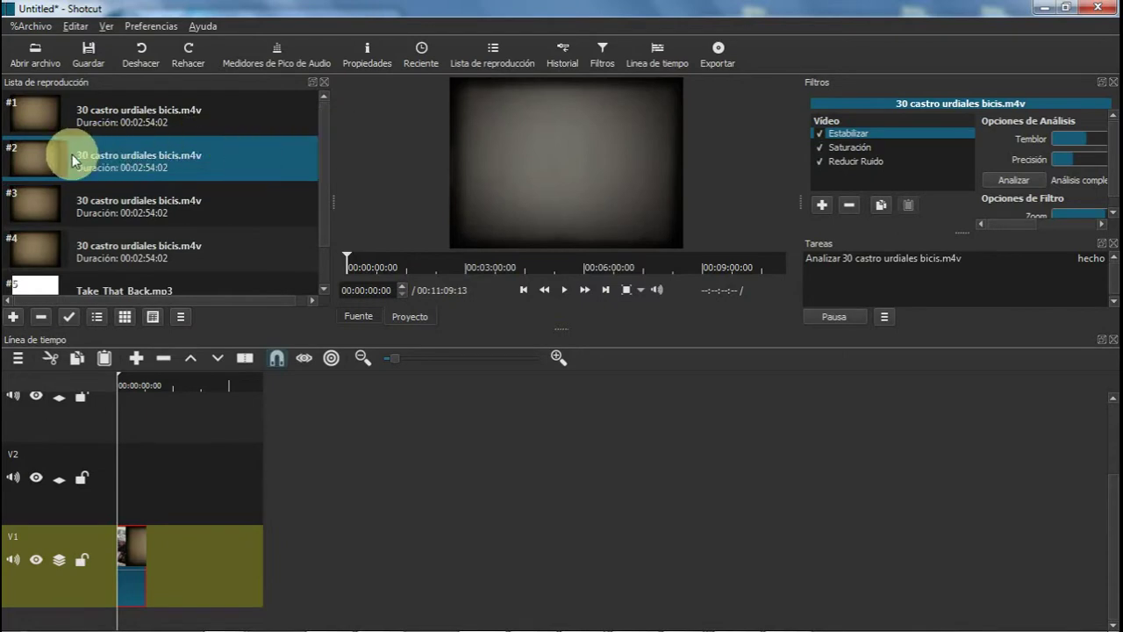
{"action": "double_click", "coordinate": [107, 162]}
{"action": "left_click_drag", "start_coordinate": [107, 162], "coordinate": [115, 456]}
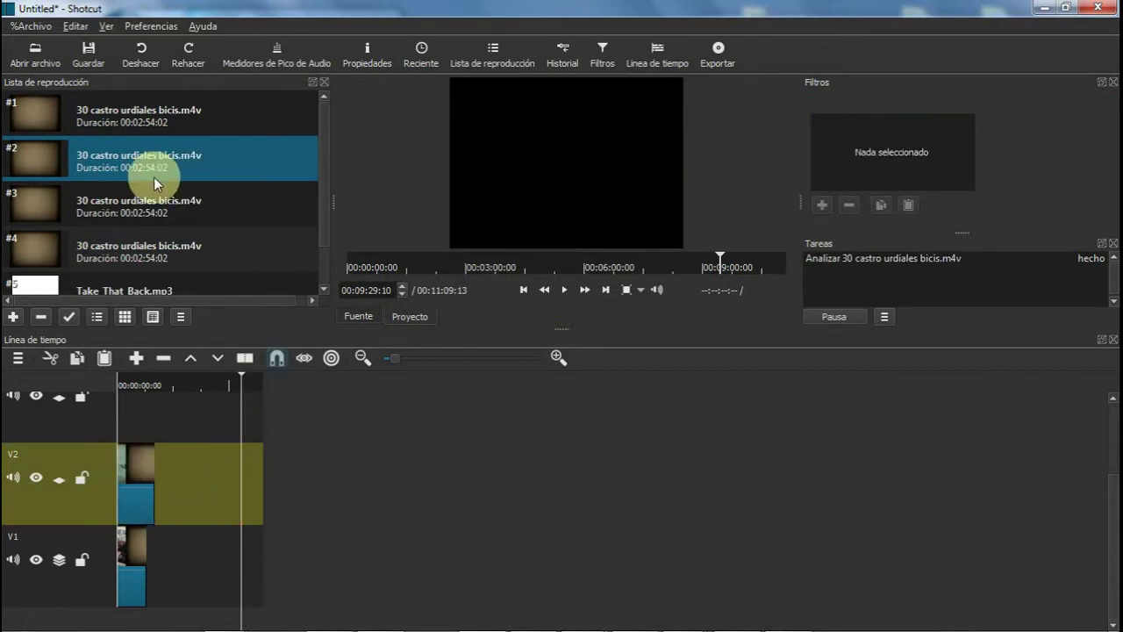
- Place playlist item #3, 30 castro urdiales bicis.m4v, at the start of track V3
{"action": "left_click", "coordinate": [126, 218]}
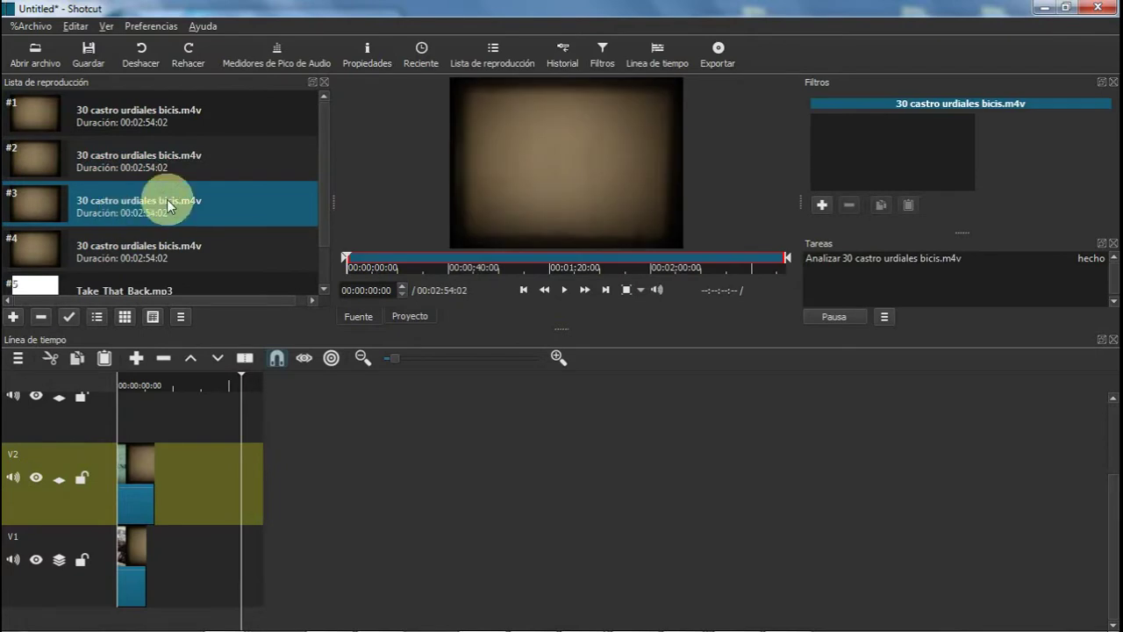
{"action": "left_click_drag", "start_coordinate": [324, 203], "coordinate": [322, 230]}
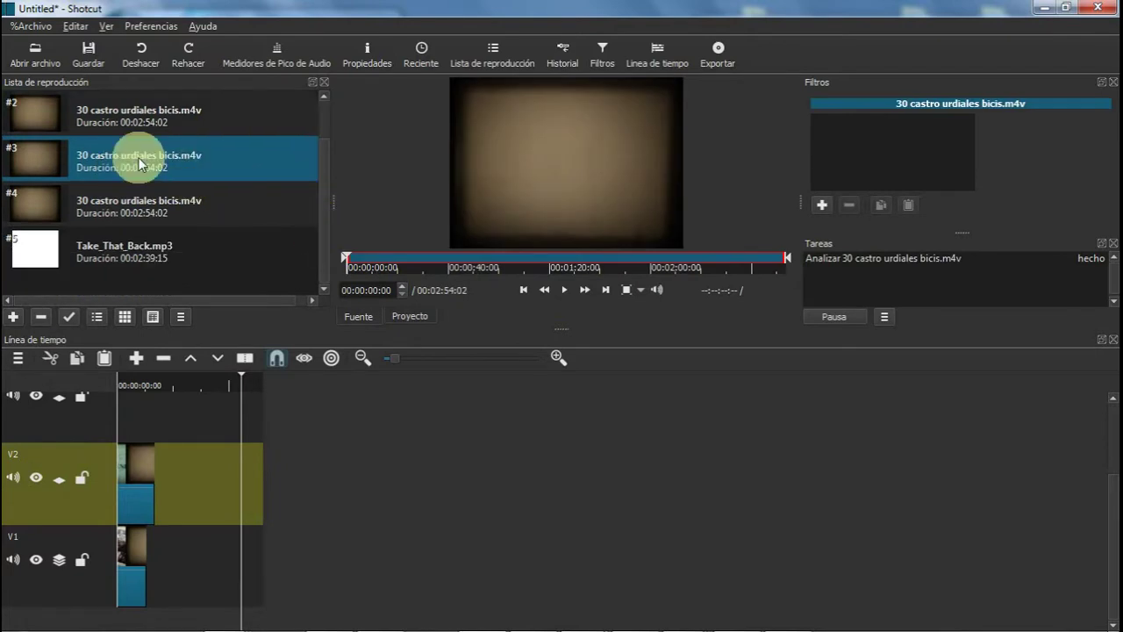
{"action": "left_click_drag", "start_coordinate": [138, 157], "coordinate": [84, 408]}
- Place playlist item #4, 30 castro urdiales bicis.m4v, at the start of track V4
{"action": "left_click", "coordinate": [238, 207]}
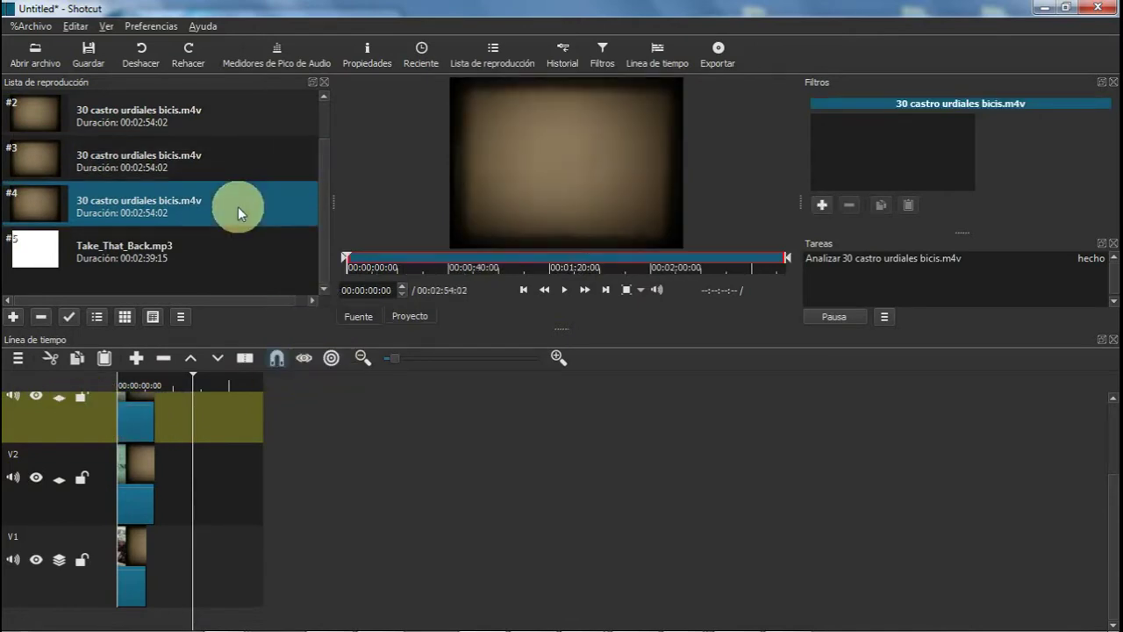
{"action": "scroll", "coordinate": [220, 410], "scroll_direction": "up", "scroll_amount": 2}
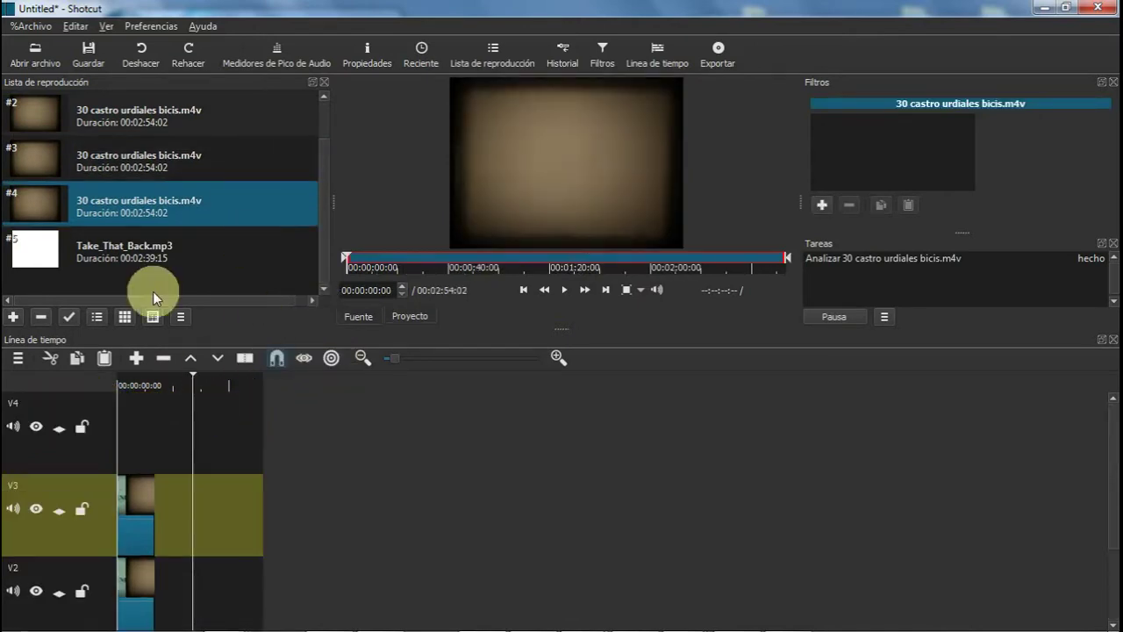
{"action": "left_click_drag", "start_coordinate": [134, 206], "coordinate": [113, 428]}
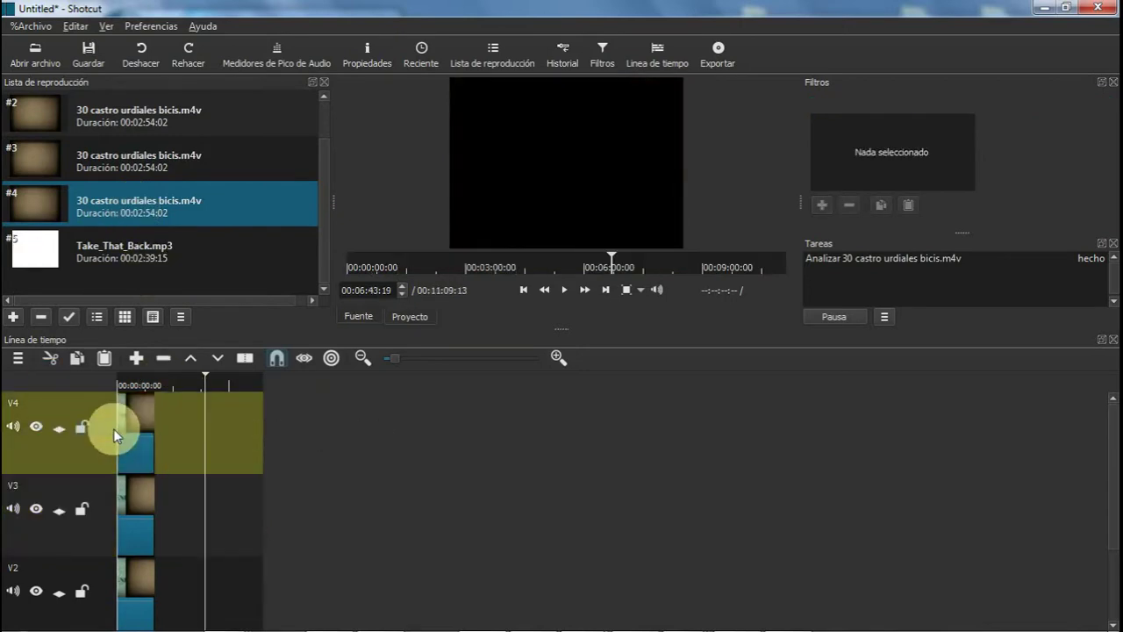
- Extend the end of the V1 clip to its full 00:02:54:02 length and align it with the timeline start
{"action": "scroll", "coordinate": [167, 504], "scroll_direction": "down", "scroll_amount": 2}
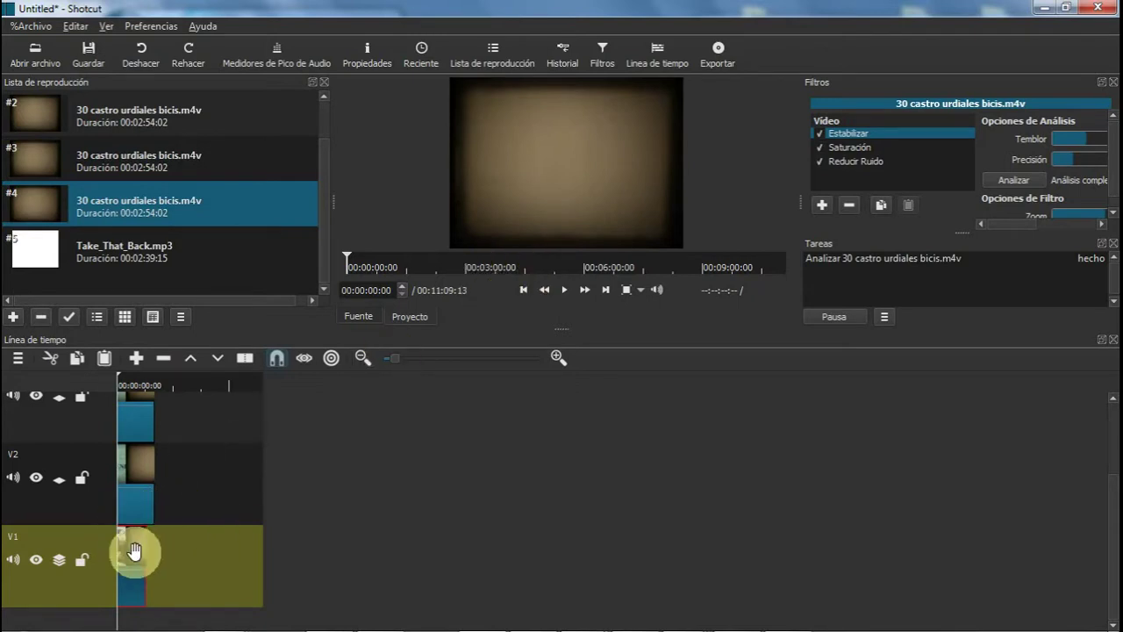
{"action": "left_click", "coordinate": [168, 524]}
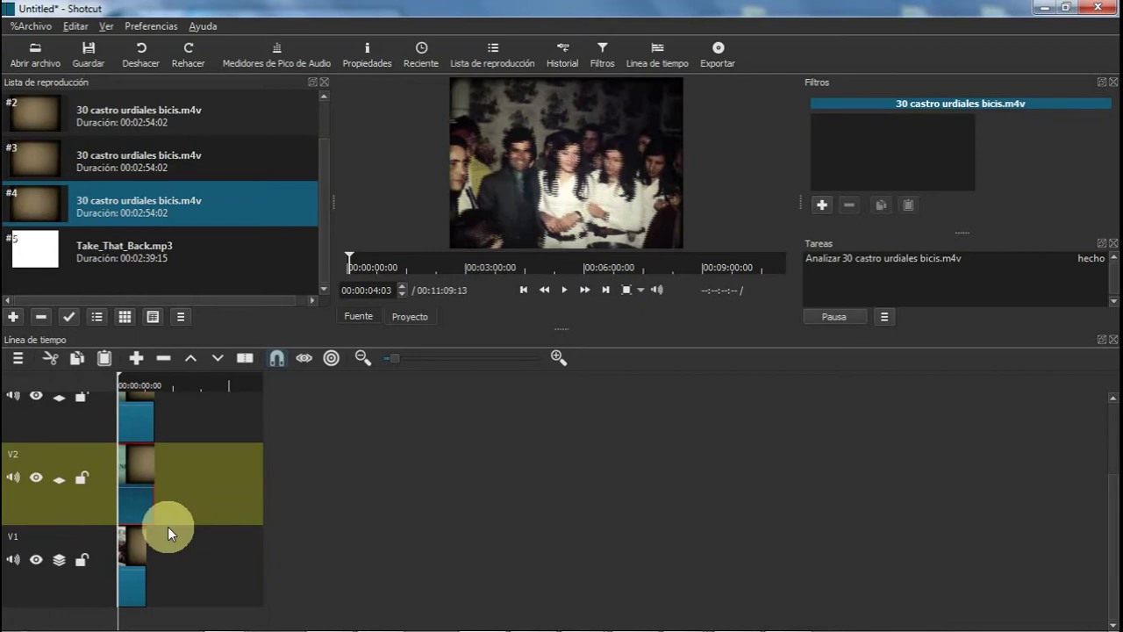
{"action": "left_click", "coordinate": [127, 550]}
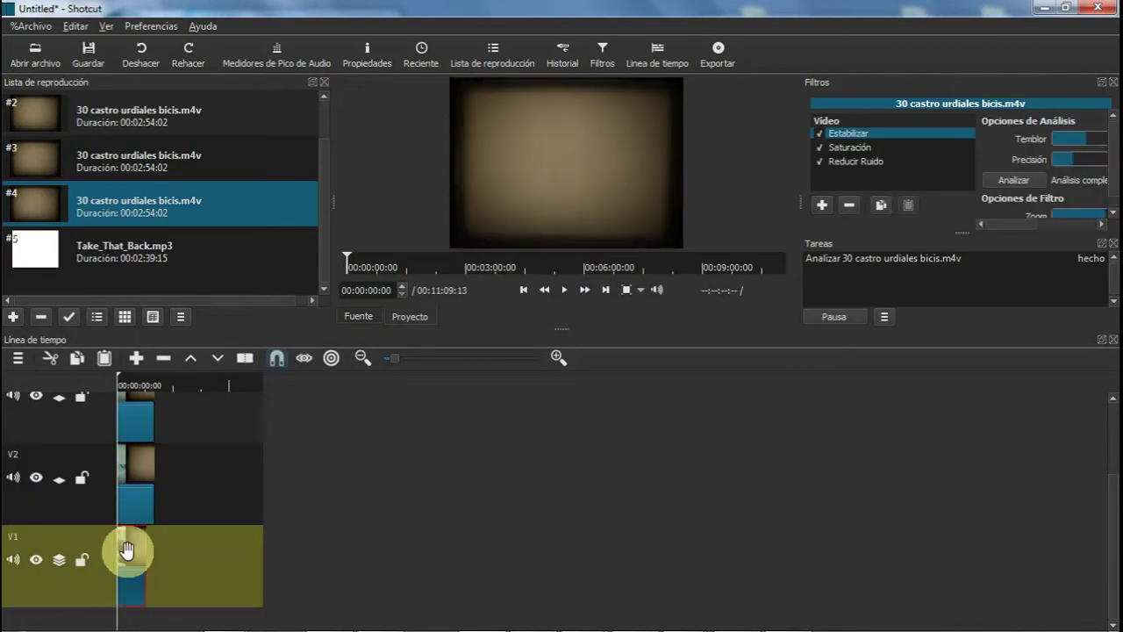
{"action": "left_click_drag", "start_coordinate": [134, 550], "coordinate": [186, 549]}
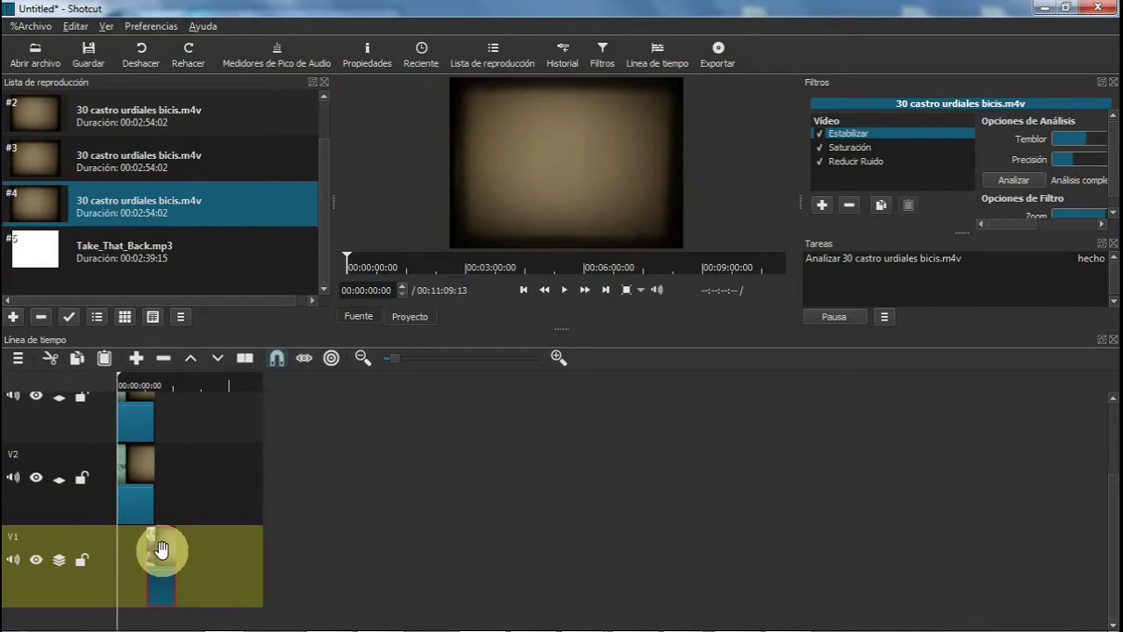
{"action": "left_click", "coordinate": [162, 548]}
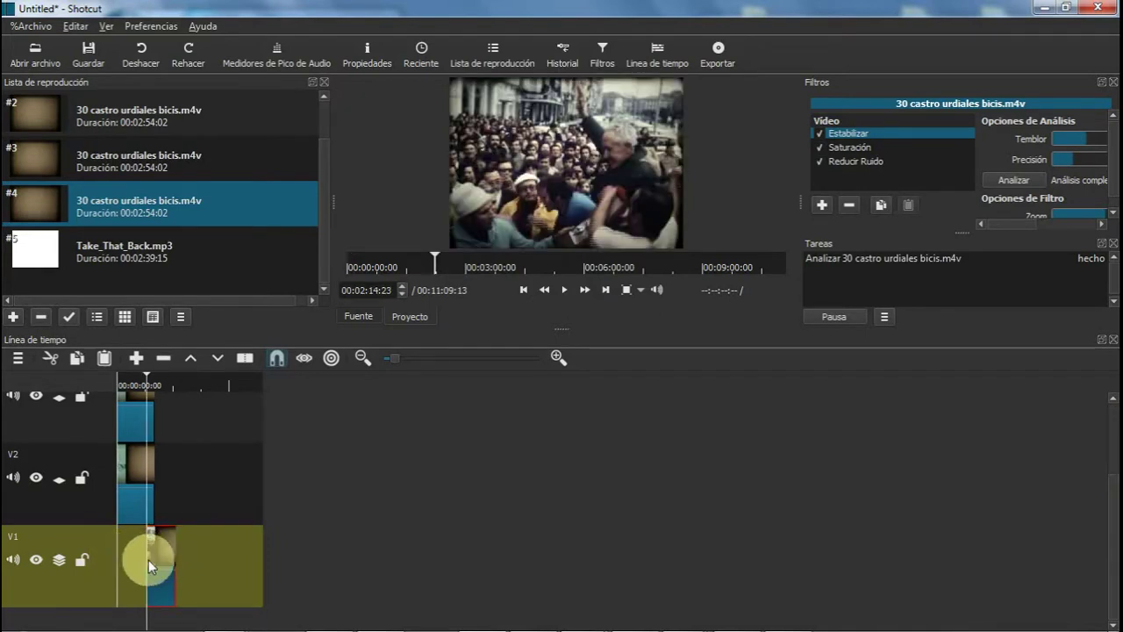
{"action": "mouse_move", "coordinate": [181, 560]}
{"action": "left_mouse_down"}
{"action": "mouse_move", "coordinate": [226, 559]}
{"action": "mouse_move", "coordinate": [185, 561]}
{"action": "left_mouse_up"}
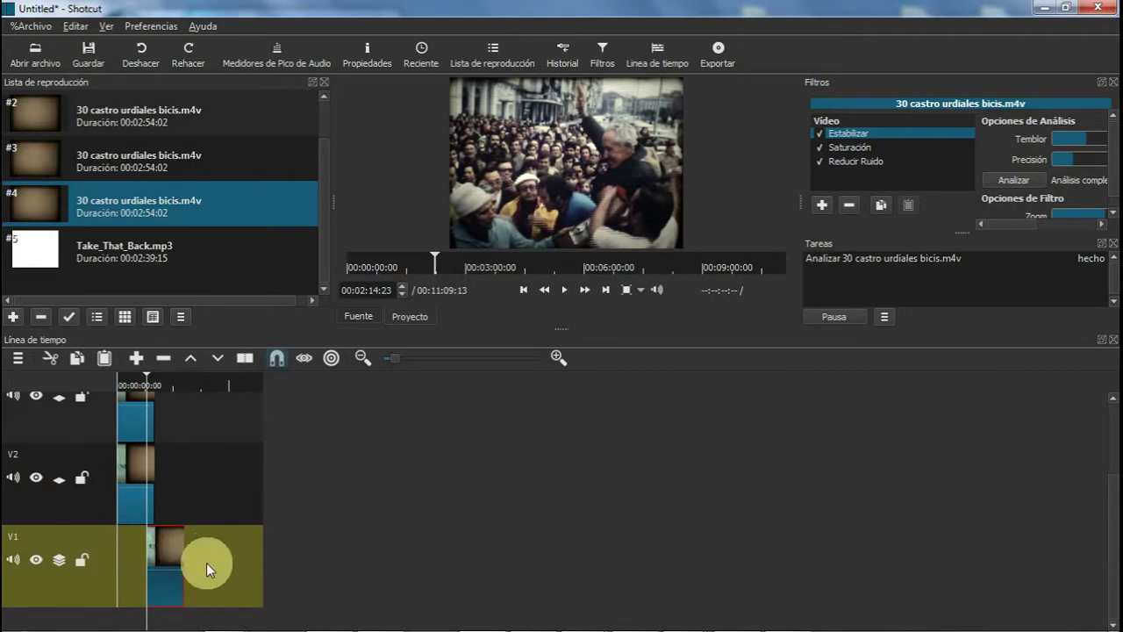
{"action": "left_click", "coordinate": [211, 562]}
{"action": "left_click_drag", "start_coordinate": [166, 560], "coordinate": [154, 532]}
- Hide video tracks V3 and V4 so that only V2 and V1 contribute to the picture
{"action": "scroll", "coordinate": [223, 493], "scroll_direction": "up", "scroll_amount": 2}
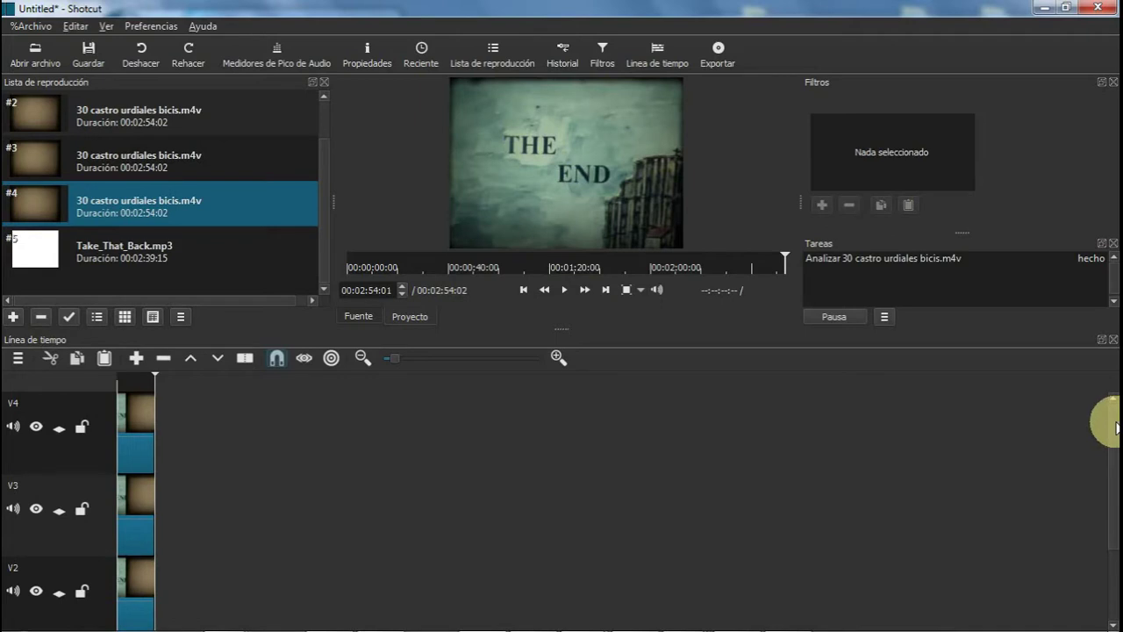
{"action": "left_click_drag", "start_coordinate": [1110, 424], "coordinate": [1103, 514]}
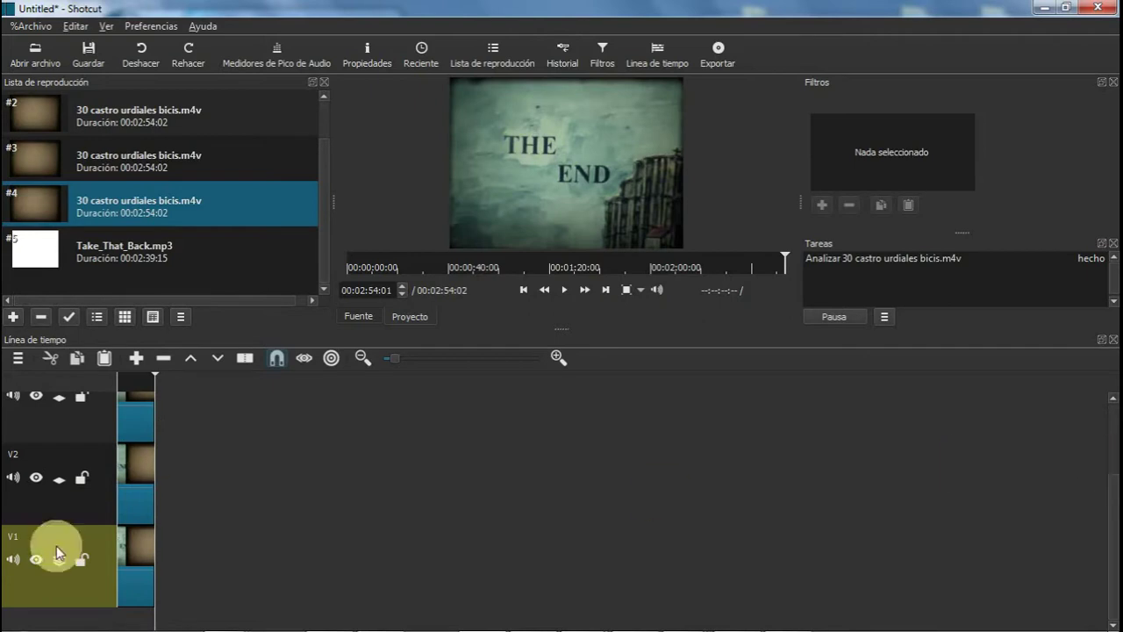
{"action": "left_click", "coordinate": [36, 399]}
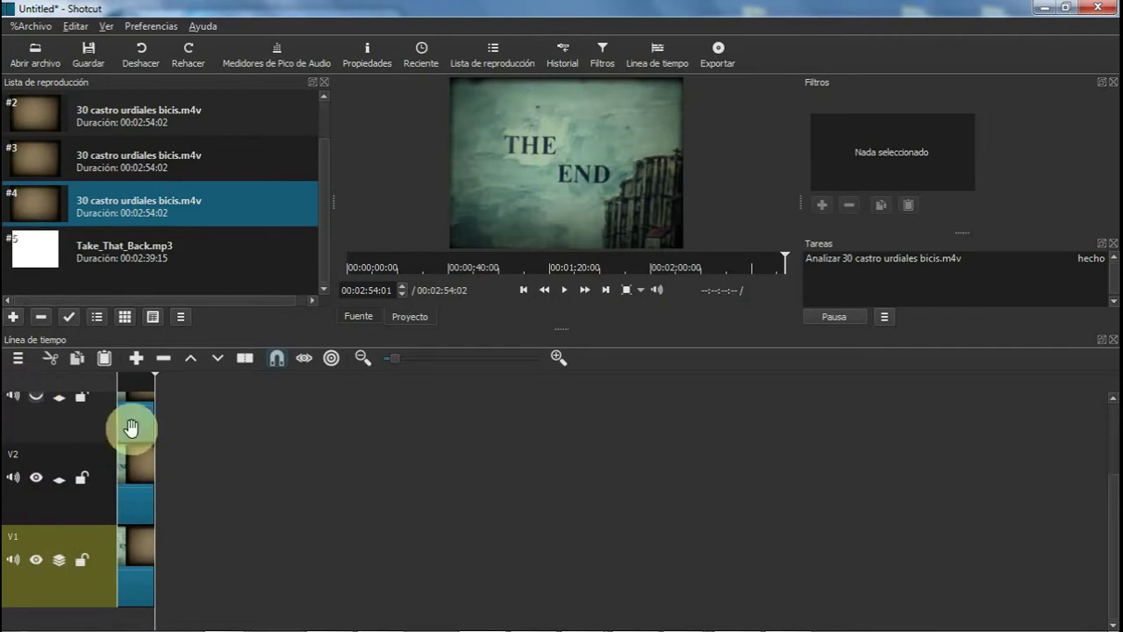
{"action": "scroll", "coordinate": [1113, 495], "scroll_direction": "up", "scroll_amount": 1}
{"action": "scroll", "coordinate": [1113, 491], "scroll_direction": "up", "scroll_amount": 2}
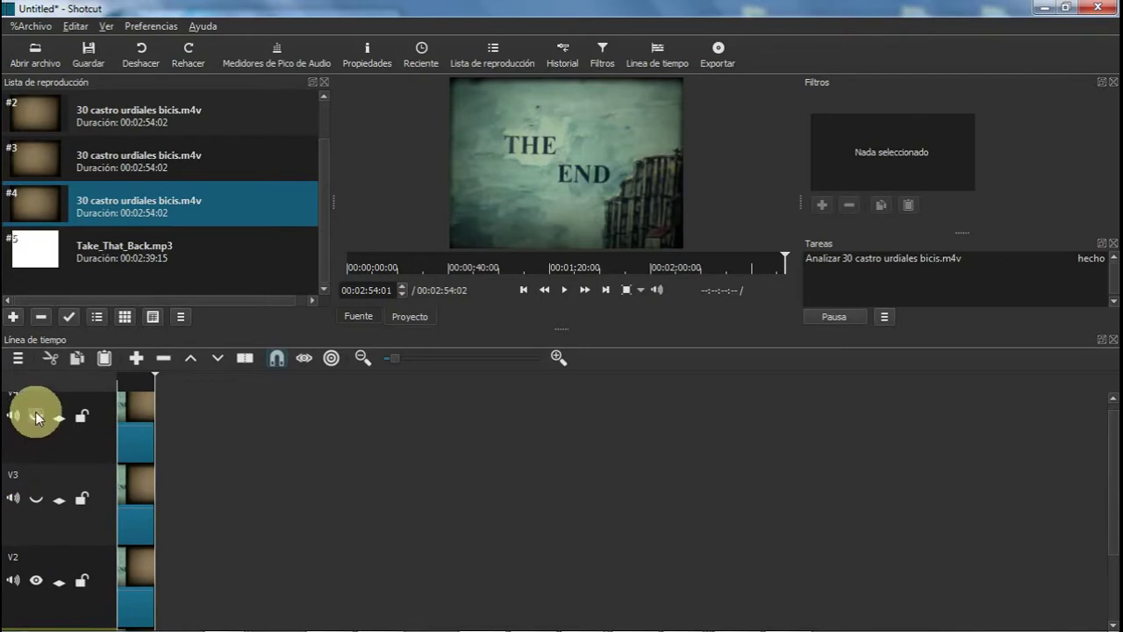
{"action": "scroll", "coordinate": [1114, 509], "scroll_direction": "down", "scroll_amount": 2}
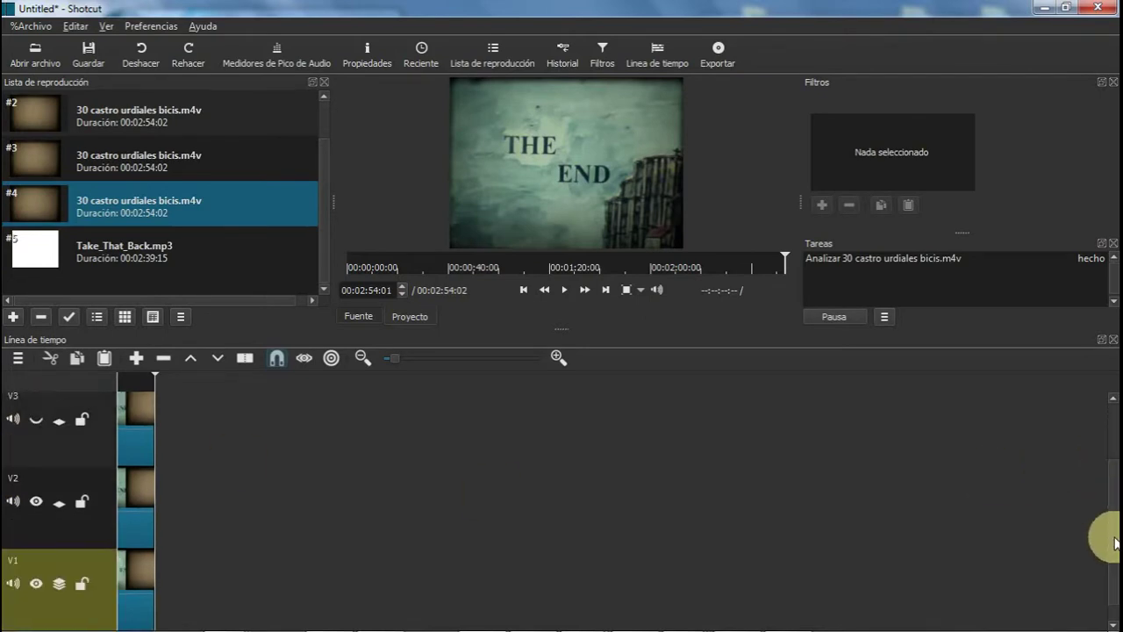
{"action": "scroll", "coordinate": [1112, 553], "scroll_direction": "down", "scroll_amount": 1}
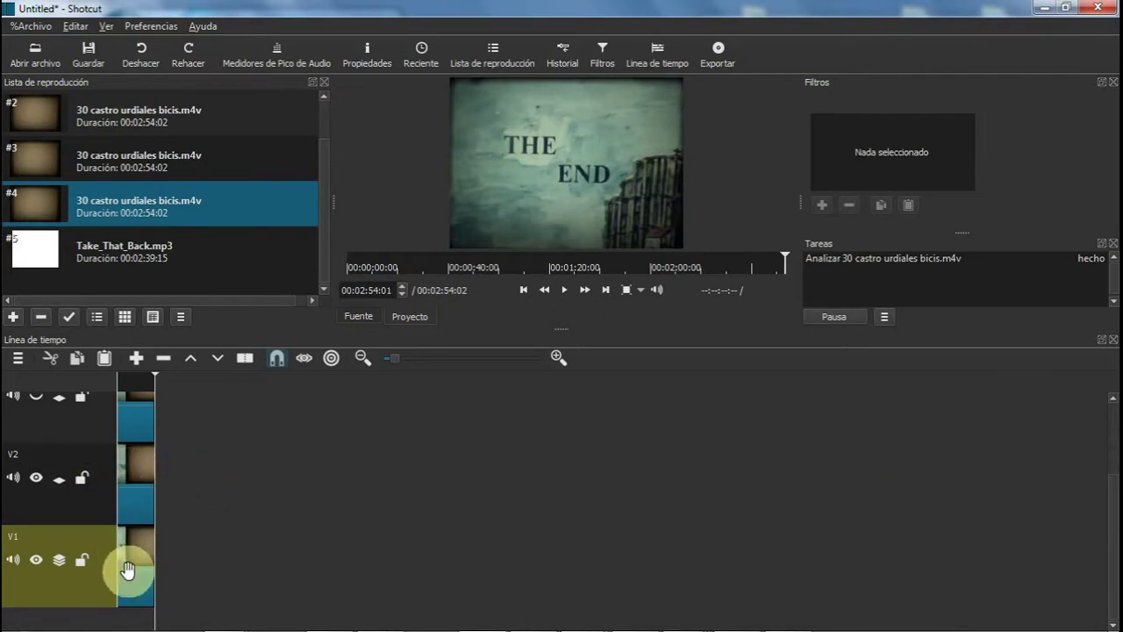
- Add a Tamaño y posición filter to the V2 clip and shrink its picture into the lower-right corner of the video frame
{"action": "left_click", "coordinate": [134, 491]}
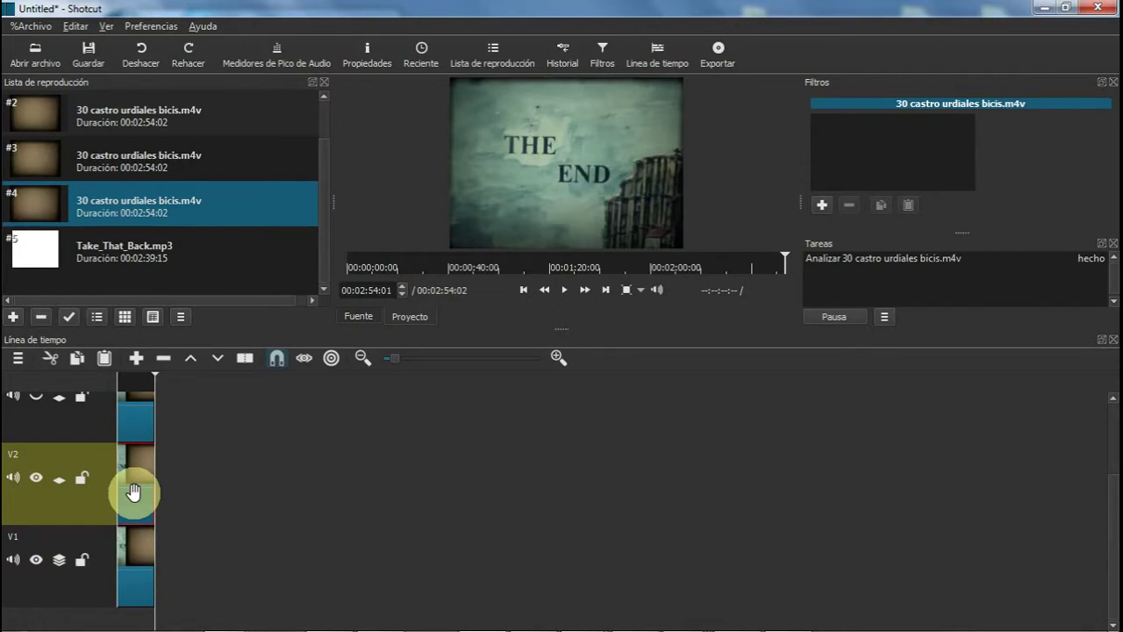
{"action": "key", "text": "Home"}
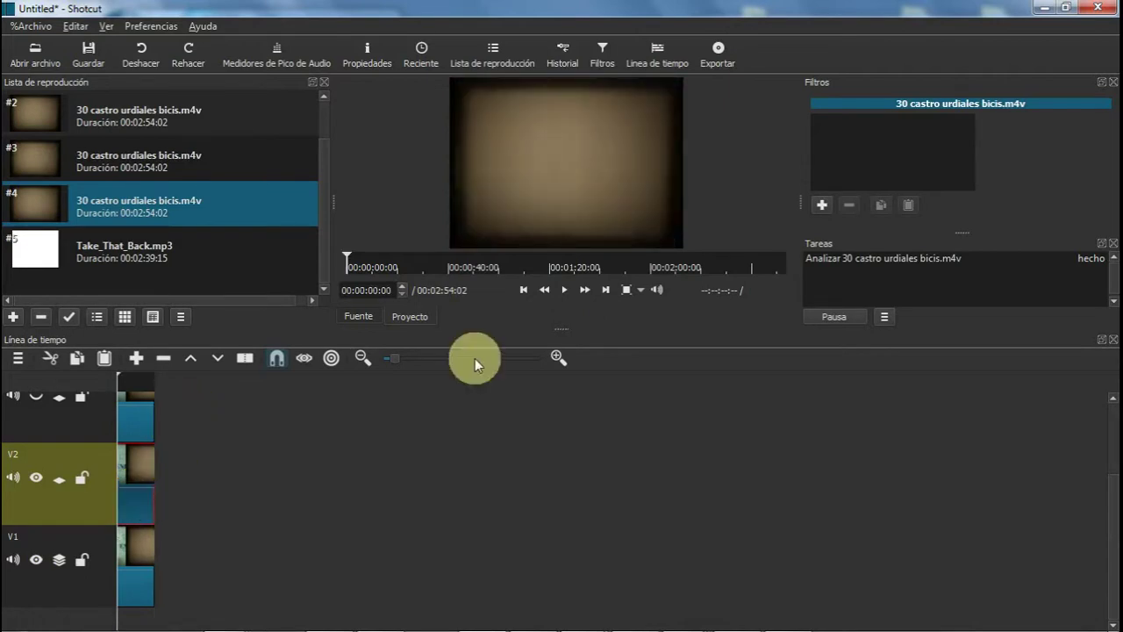
{"action": "left_click", "coordinate": [822, 204]}
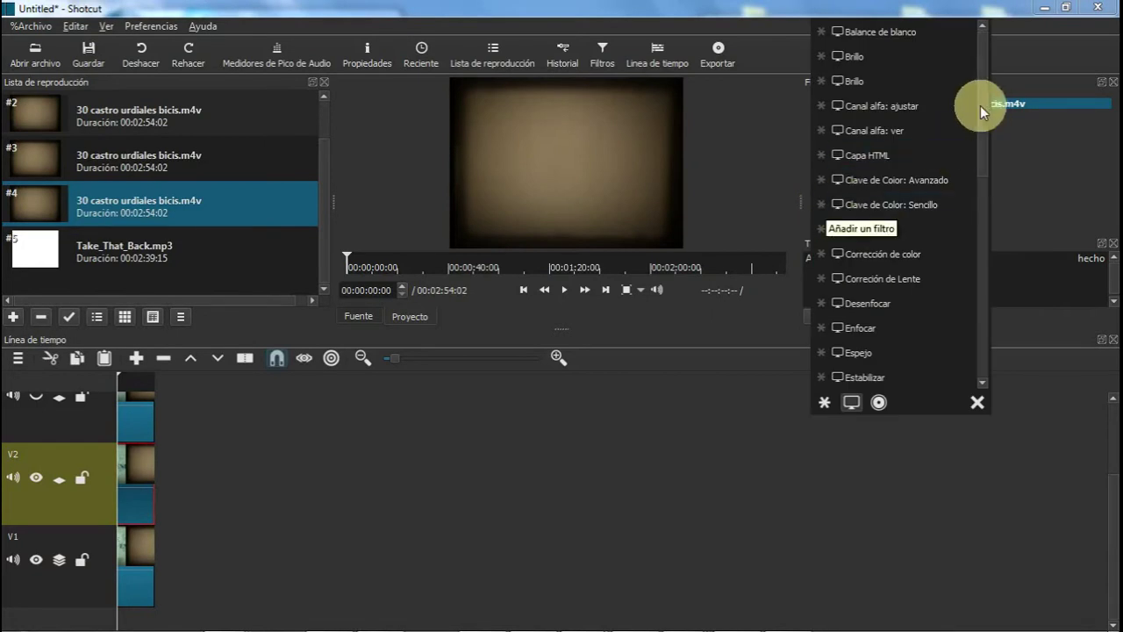
{"action": "left_click_drag", "start_coordinate": [980, 105], "coordinate": [994, 393]}
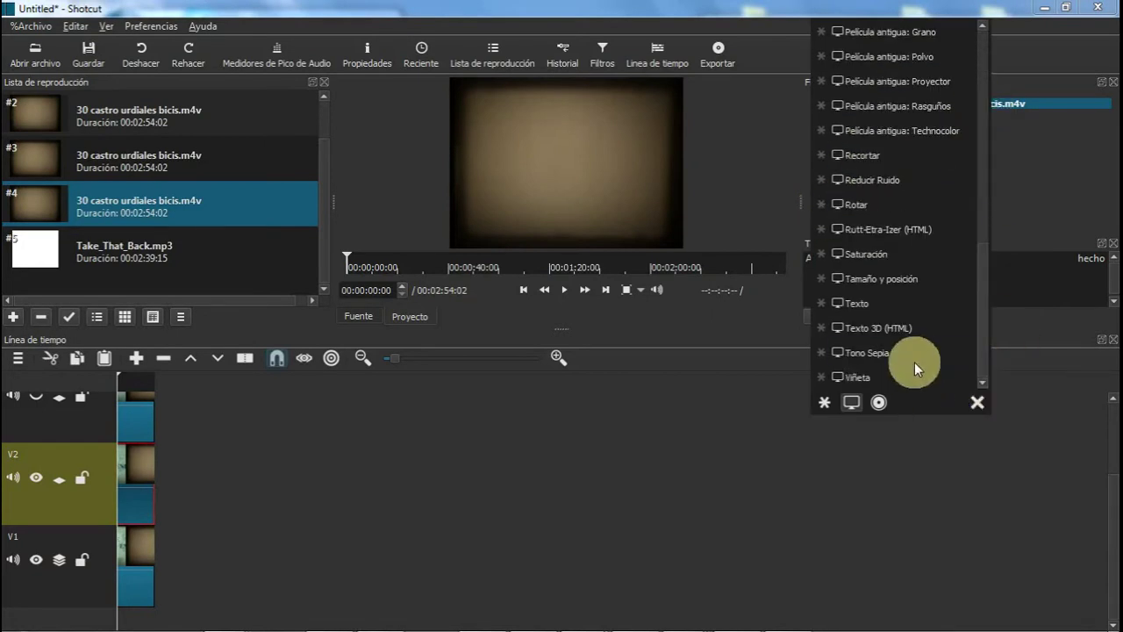
{"action": "left_click", "coordinate": [909, 280]}
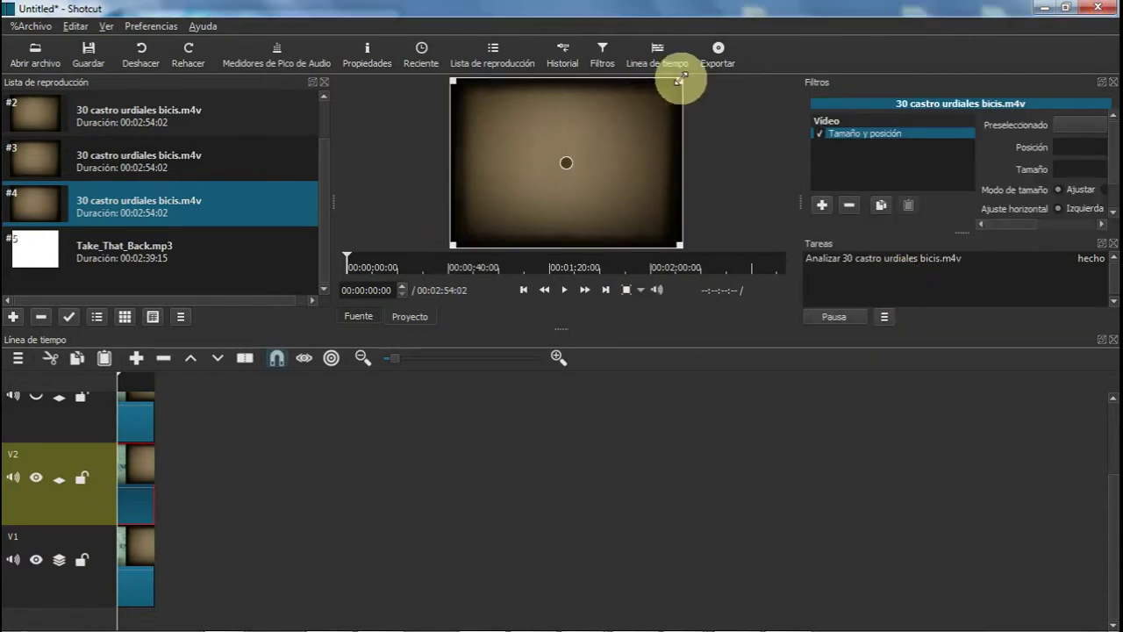
{"action": "left_click_drag", "start_coordinate": [634, 111], "coordinate": [662, 221]}
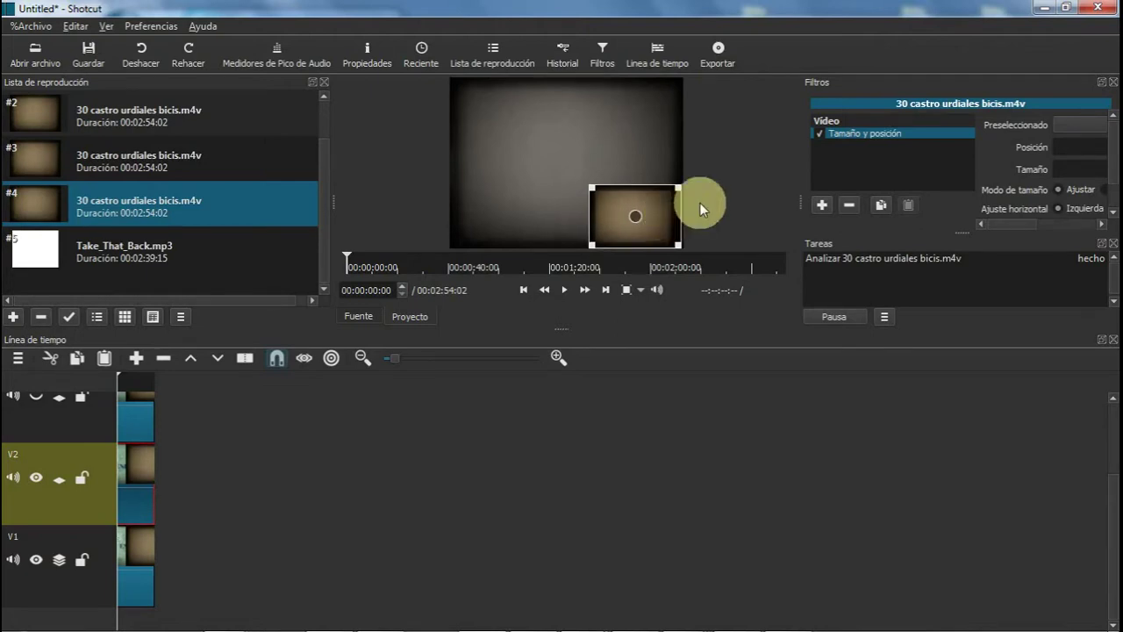
- Play the project and toggle track V3's visibility to compare it with the V2 inset over V1, ending with V3 hidden
{"action": "left_click", "coordinate": [568, 289]}
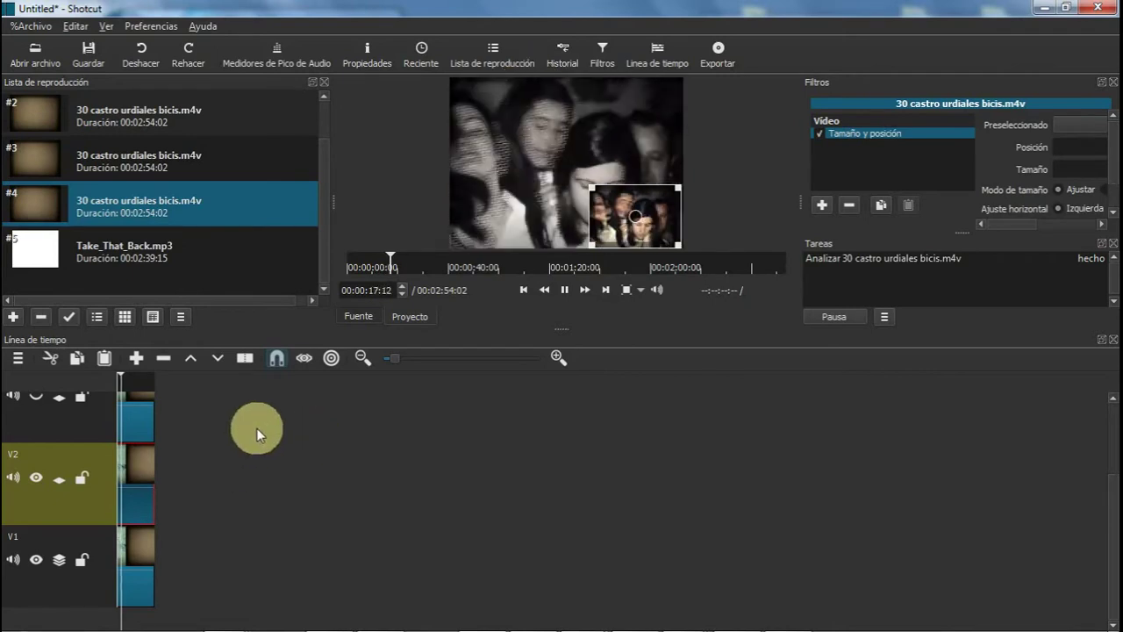
{"action": "left_click", "coordinate": [36, 398]}
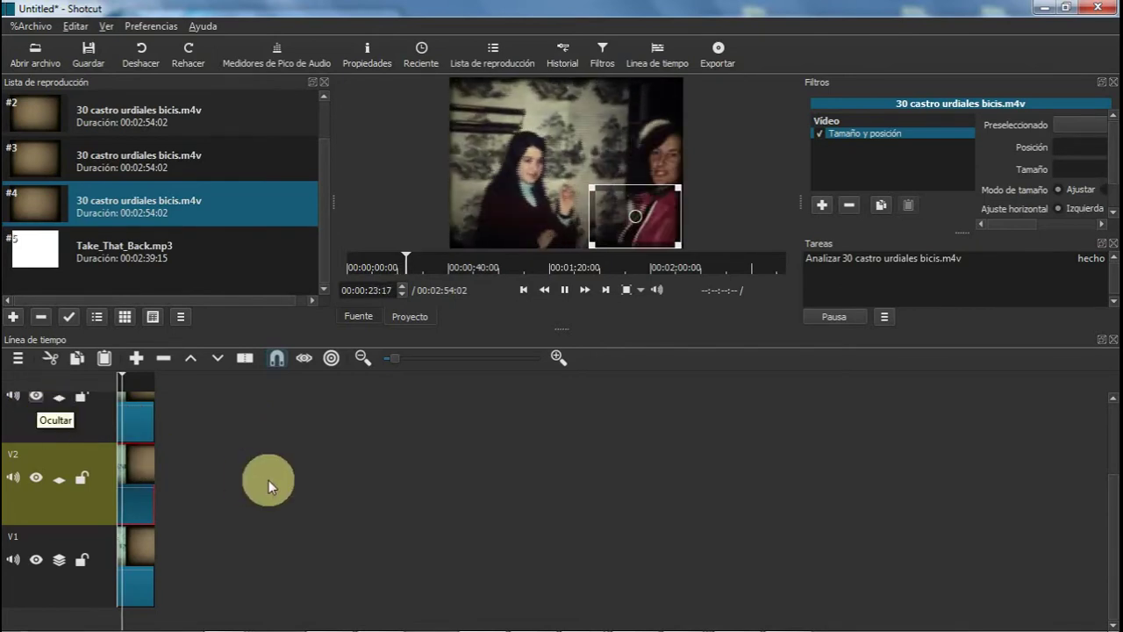
{"action": "scroll", "coordinate": [271, 479], "scroll_direction": "up", "scroll_amount": 1}
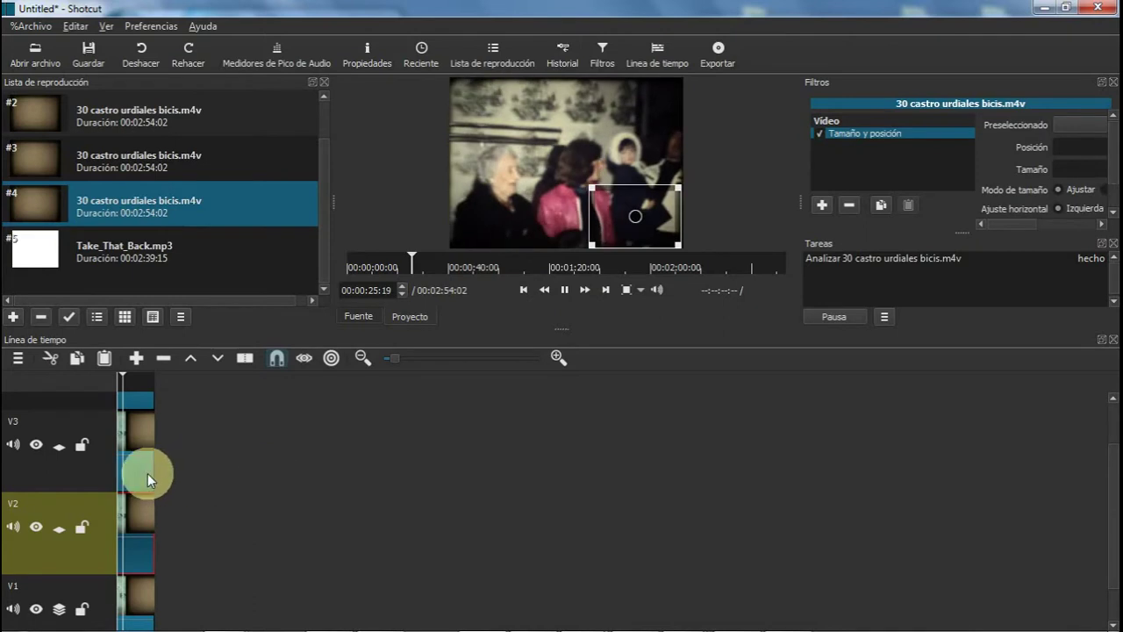
{"action": "left_click", "coordinate": [36, 444]}
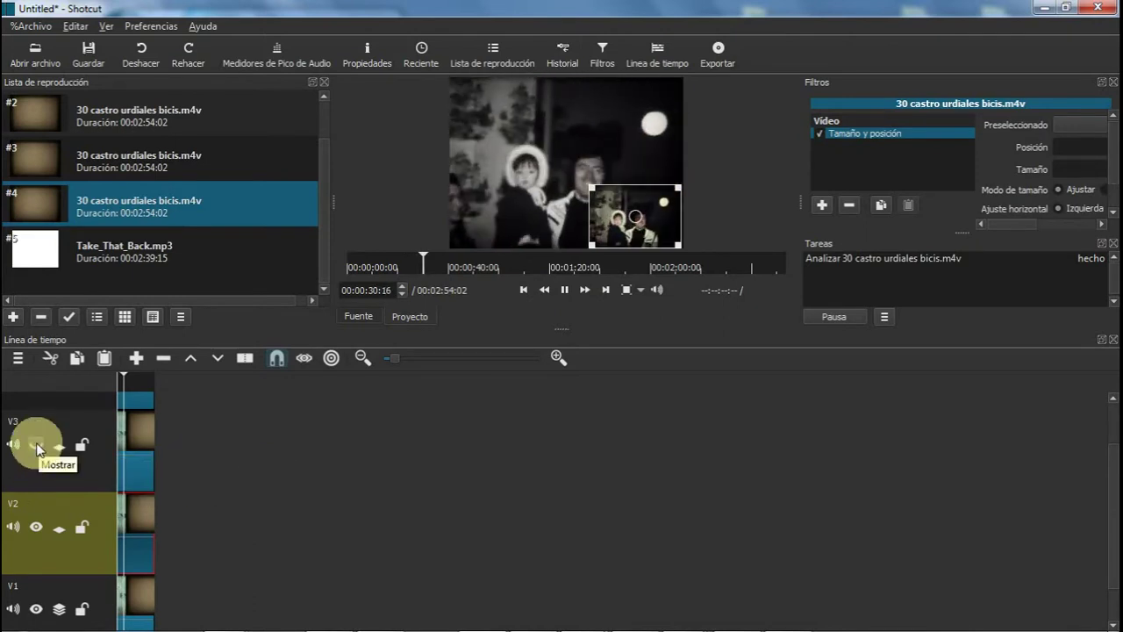
{"action": "left_click", "coordinate": [36, 444]}
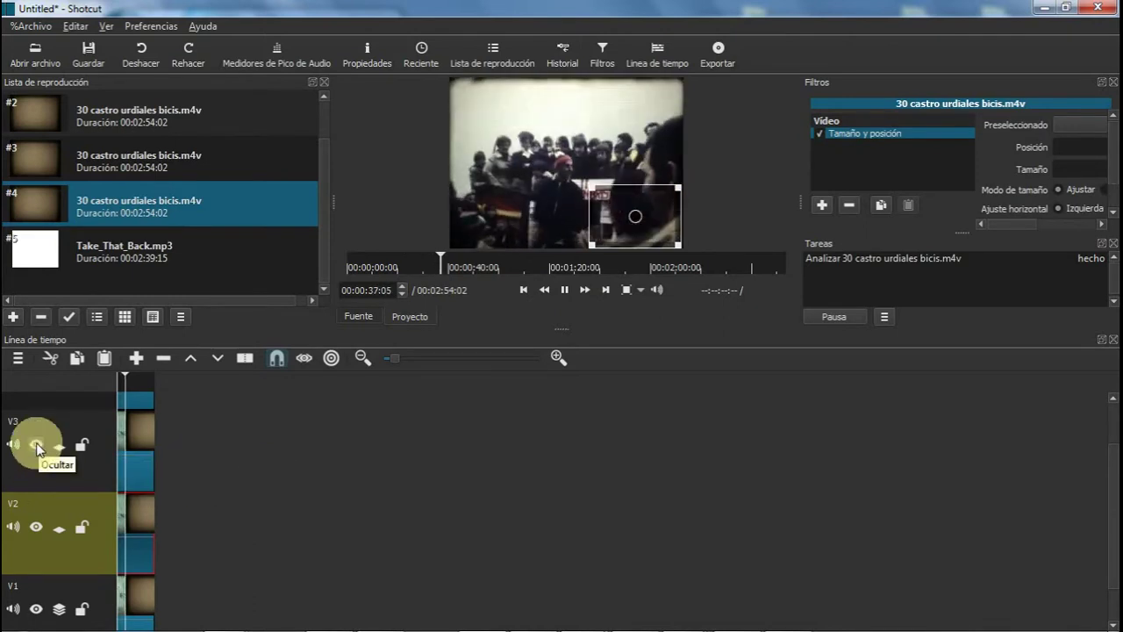
{"action": "left_click", "coordinate": [36, 444]}
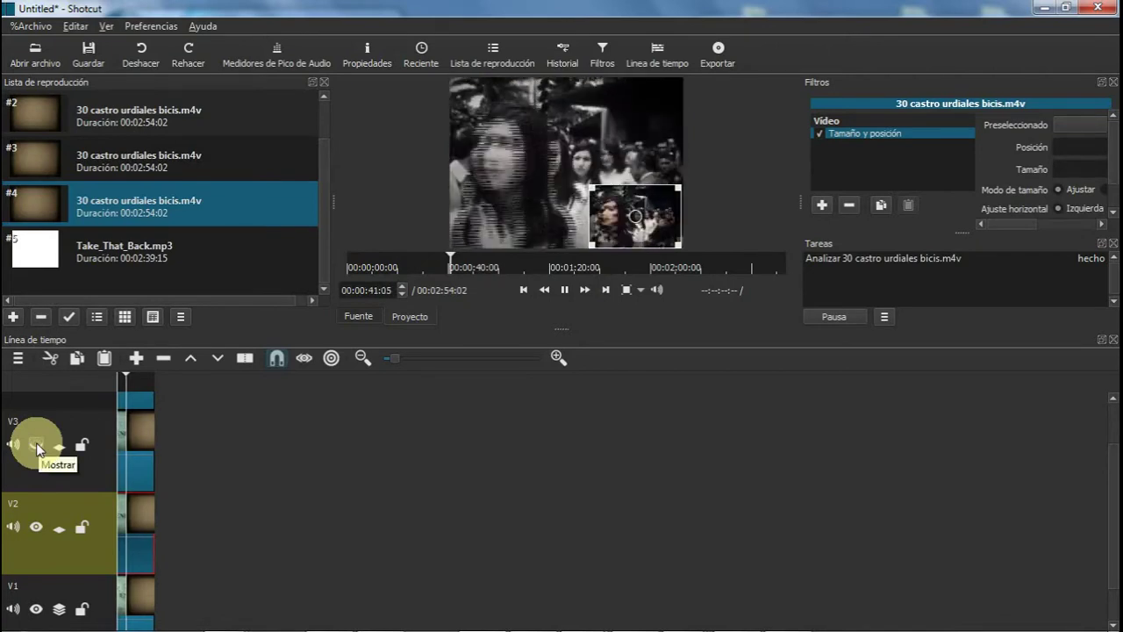
- Toggle track V3's visibility during playback to compare the pictures, ending with V3 shown
{"action": "left_click", "coordinate": [36, 444]}
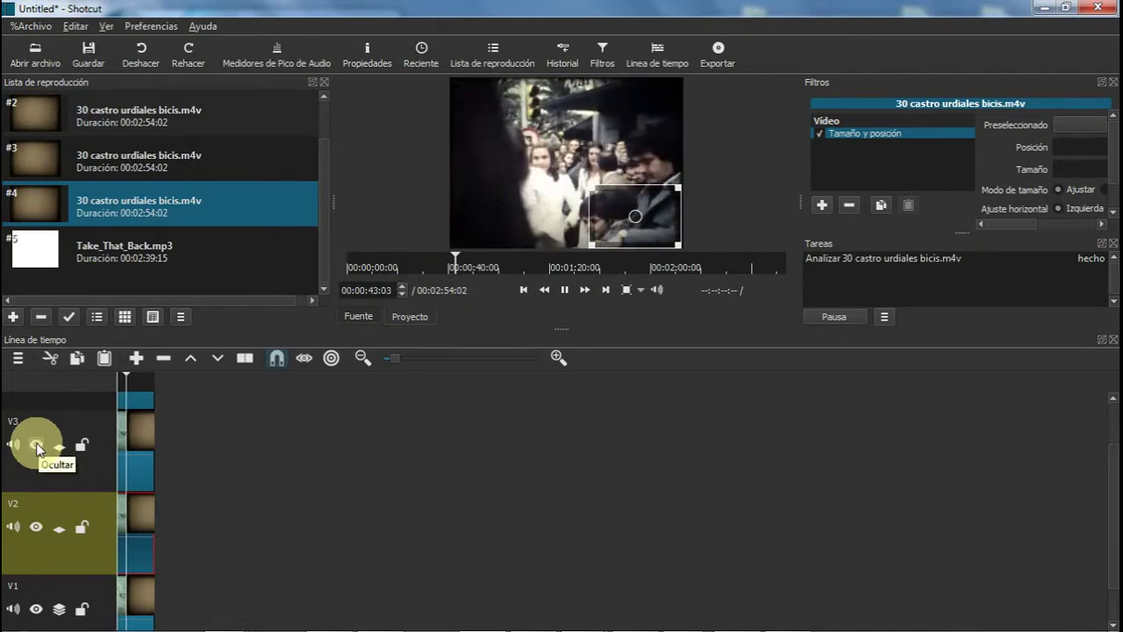
{"action": "left_click", "coordinate": [36, 444]}
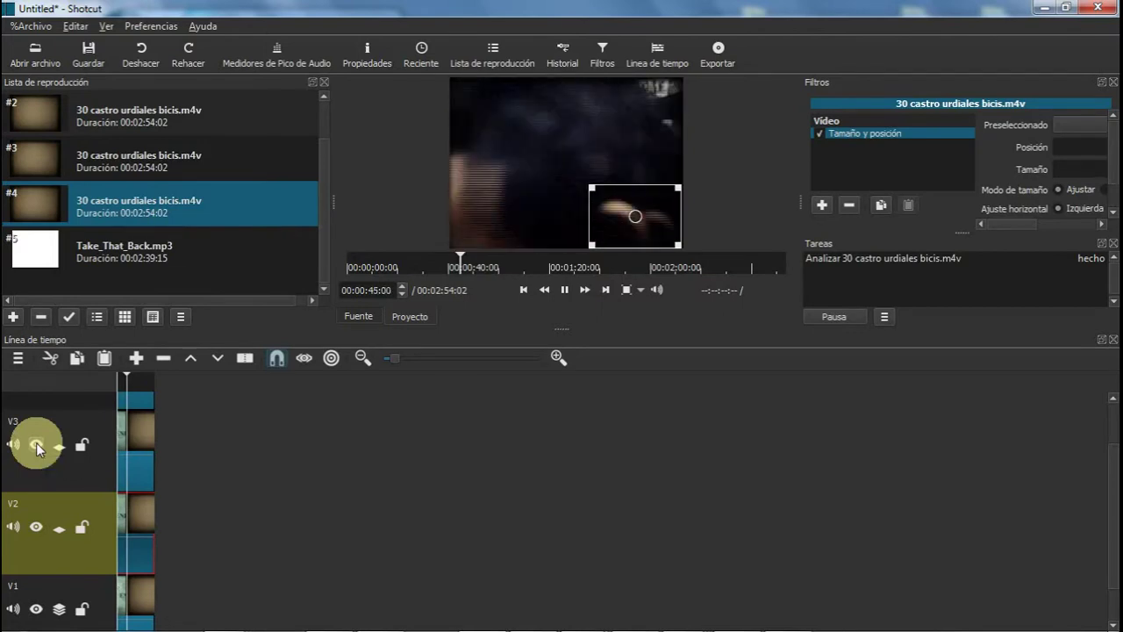
{"action": "left_click", "coordinate": [36, 444]}
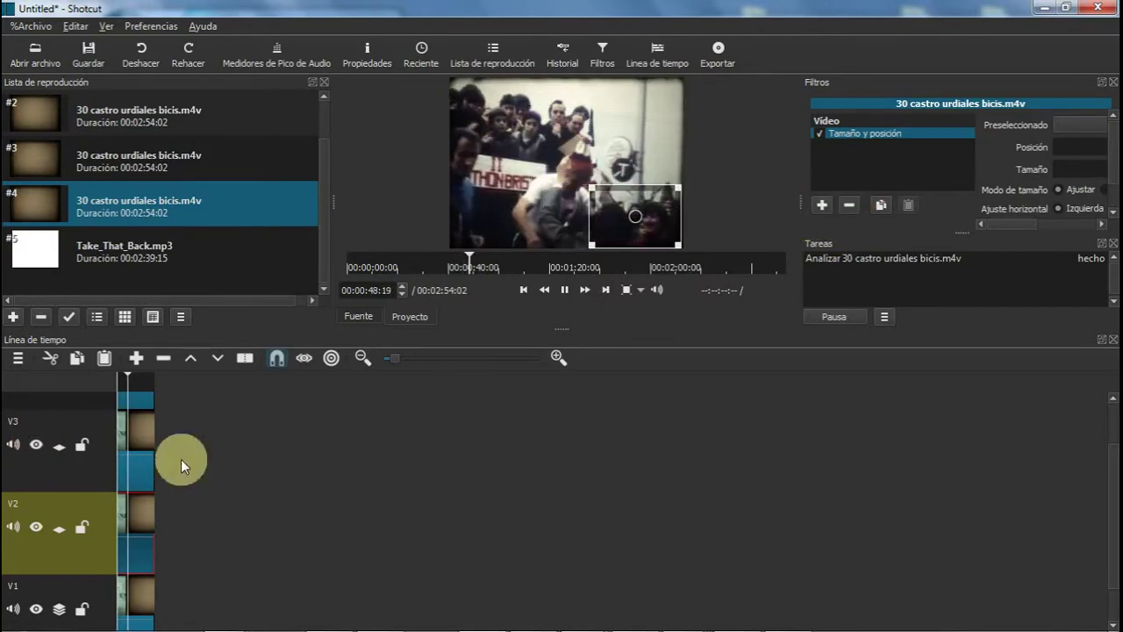
- Add a Tamaño y posición filter to the whole V3 track and shrink its picture into the lower-left corner of the video frame
{"action": "left_click", "coordinate": [69, 468]}
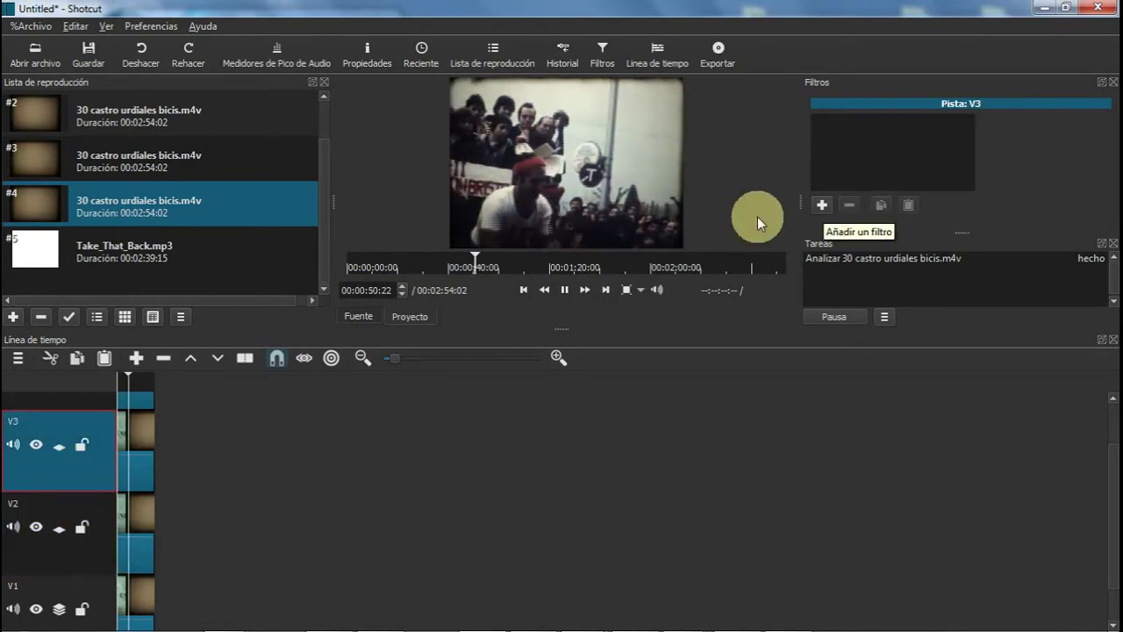
{"action": "left_click", "coordinate": [821, 204]}
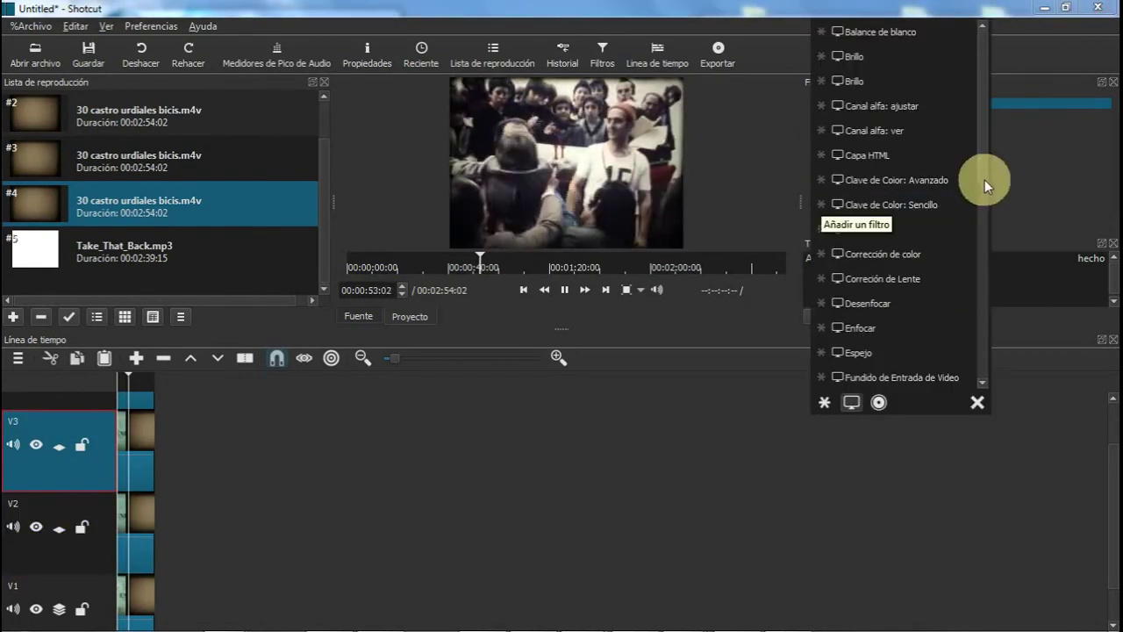
{"action": "left_click_drag", "start_coordinate": [985, 179], "coordinate": [983, 230]}
{"action": "scroll", "coordinate": [968, 358], "scroll_direction": "down", "scroll_amount": 5}
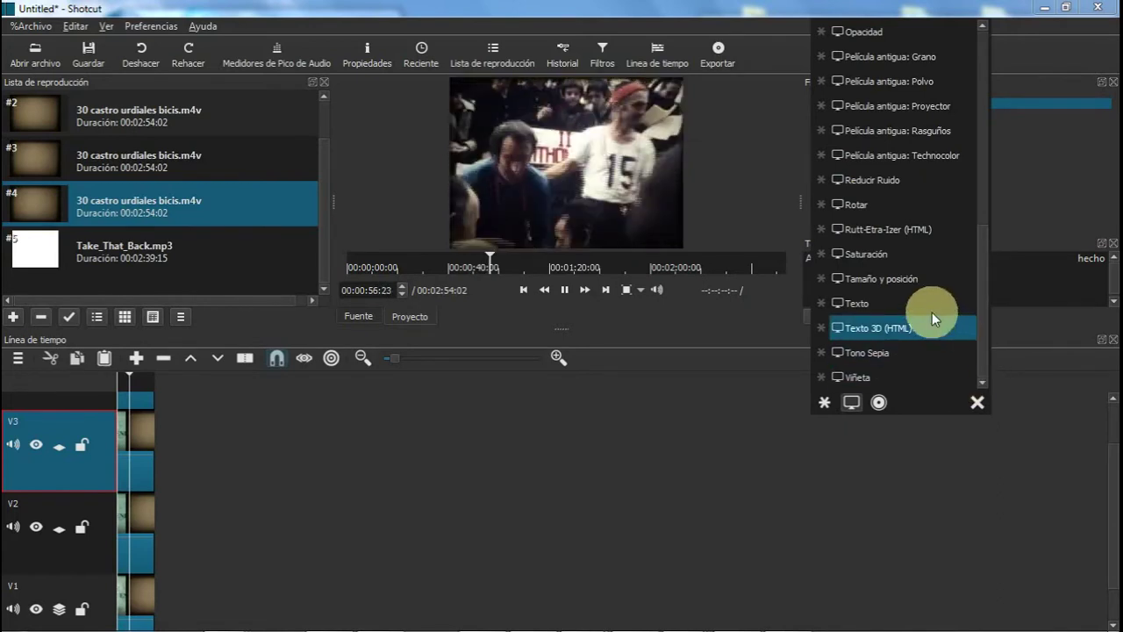
{"action": "left_click", "coordinate": [920, 279]}
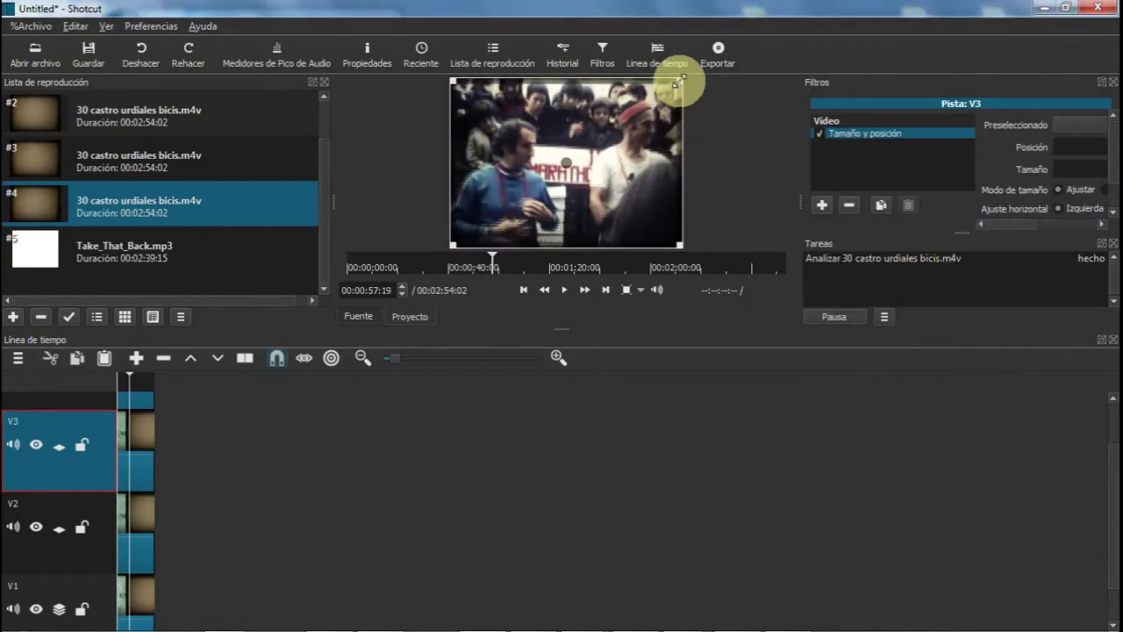
{"action": "left_click_drag", "start_coordinate": [676, 81], "coordinate": [527, 173]}
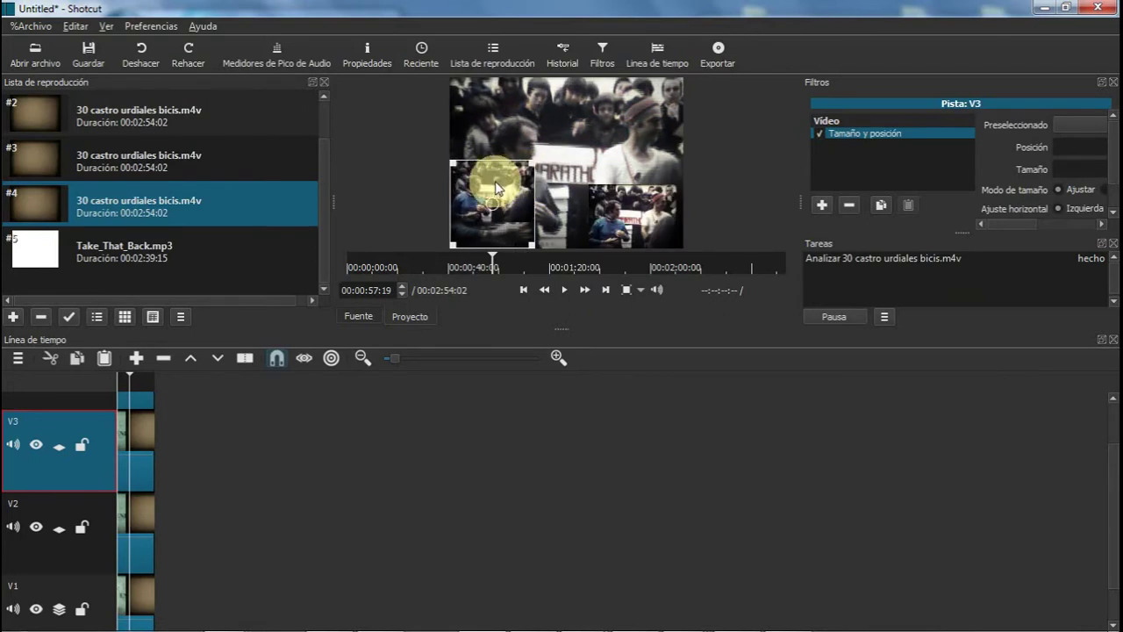
{"action": "left_click_drag", "start_coordinate": [529, 198], "coordinate": [582, 186]}
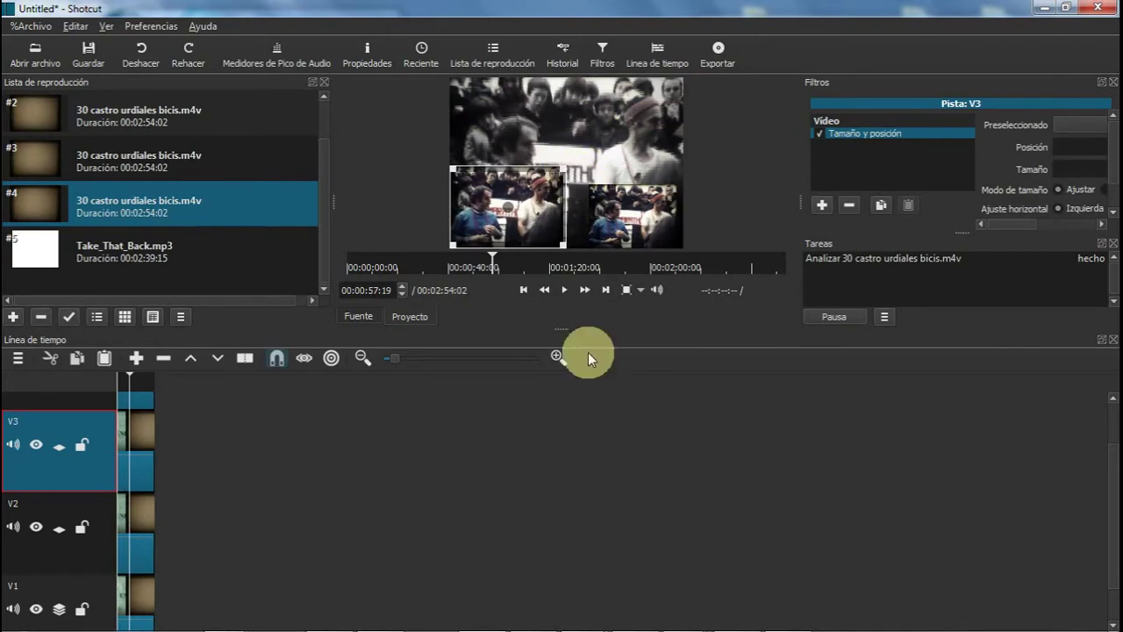
{"action": "left_click", "coordinate": [564, 290]}
{"action": "left_click", "coordinate": [564, 290]}
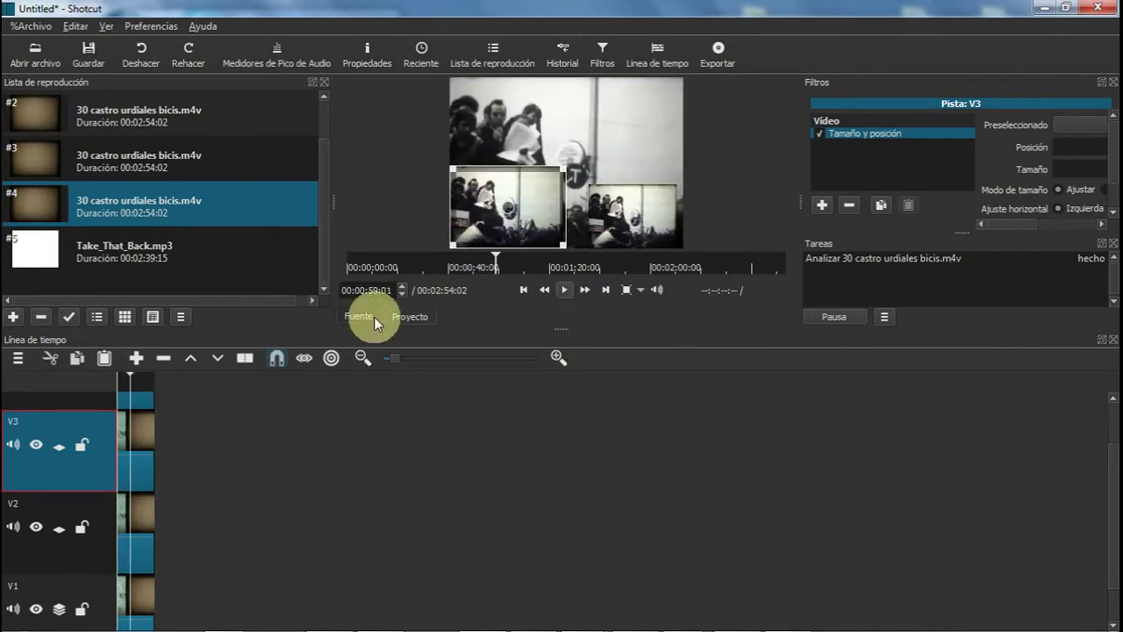
- Add a Tamaño y posición filter to the whole V4 track and shrink its picture into the upper-left corner of the video frame
{"action": "left_click", "coordinate": [40, 426]}
{"action": "left_click", "coordinate": [817, 204]}
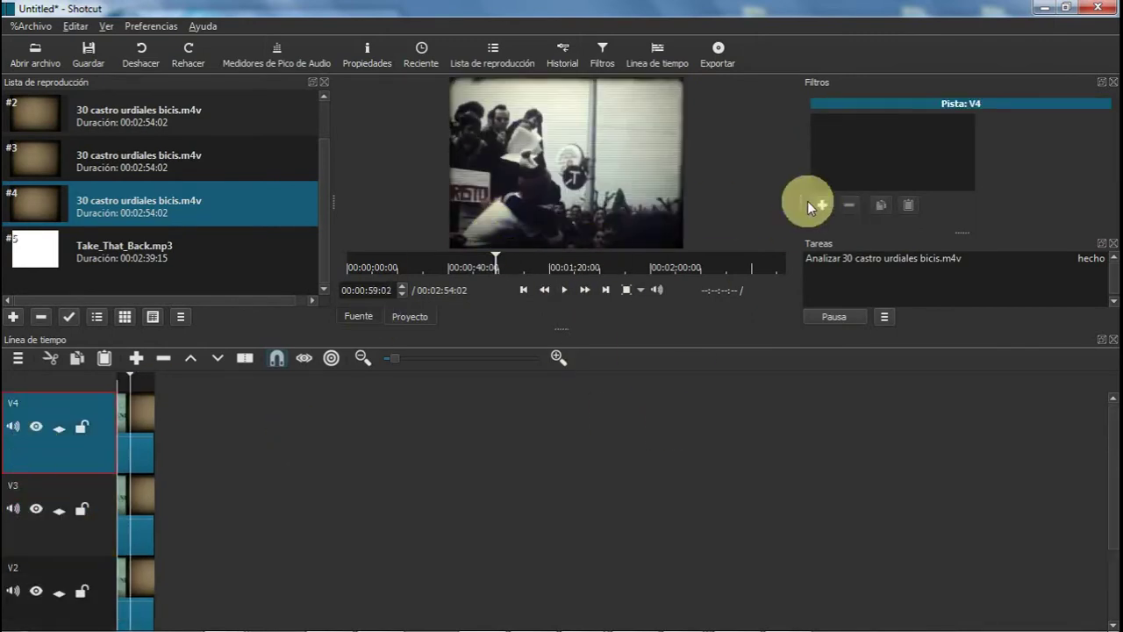
{"action": "scroll", "coordinate": [963, 290], "scroll_direction": "down", "scroll_amount": 10}
{"action": "scroll", "coordinate": [977, 306], "scroll_direction": "up", "scroll_amount": 4}
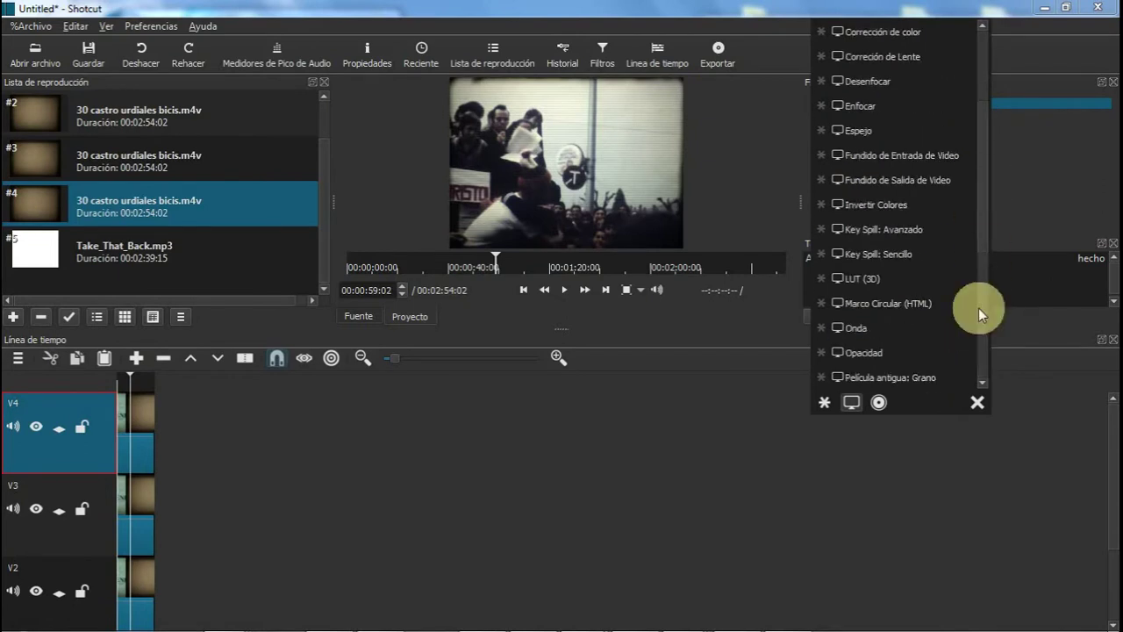
{"action": "scroll", "coordinate": [977, 306], "scroll_direction": "down", "scroll_amount": 4}
{"action": "left_click", "coordinate": [897, 278]}
{"action": "left_click_drag", "start_coordinate": [446, 243], "coordinate": [550, 145]}
{"action": "left_click_drag", "start_coordinate": [608, 119], "coordinate": [514, 122]}
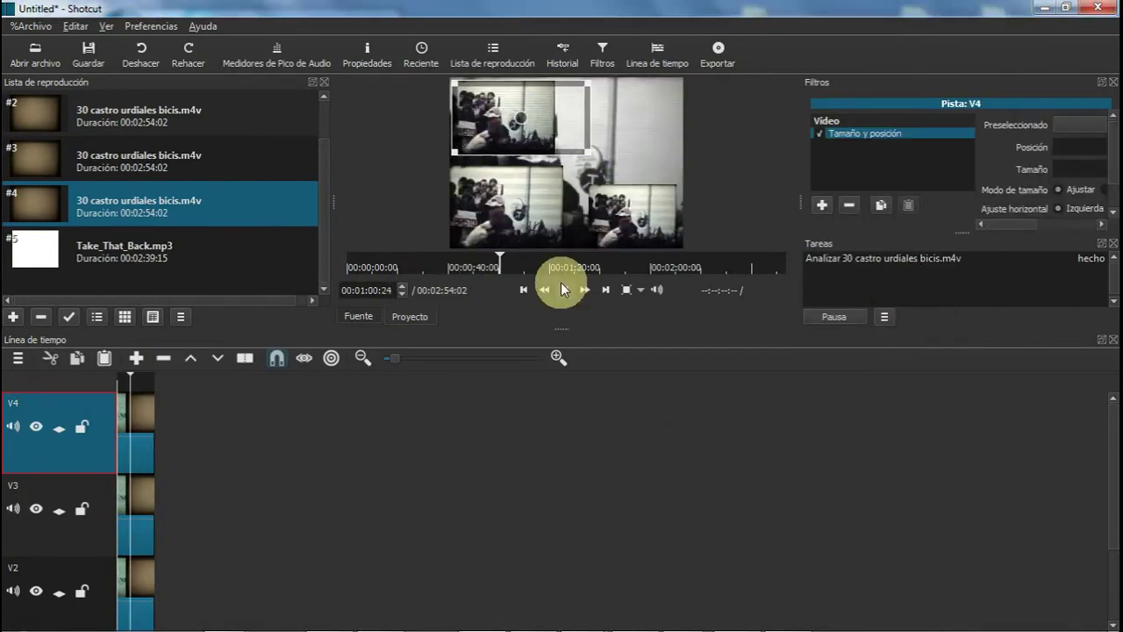
{"action": "left_click", "coordinate": [514, 121]}
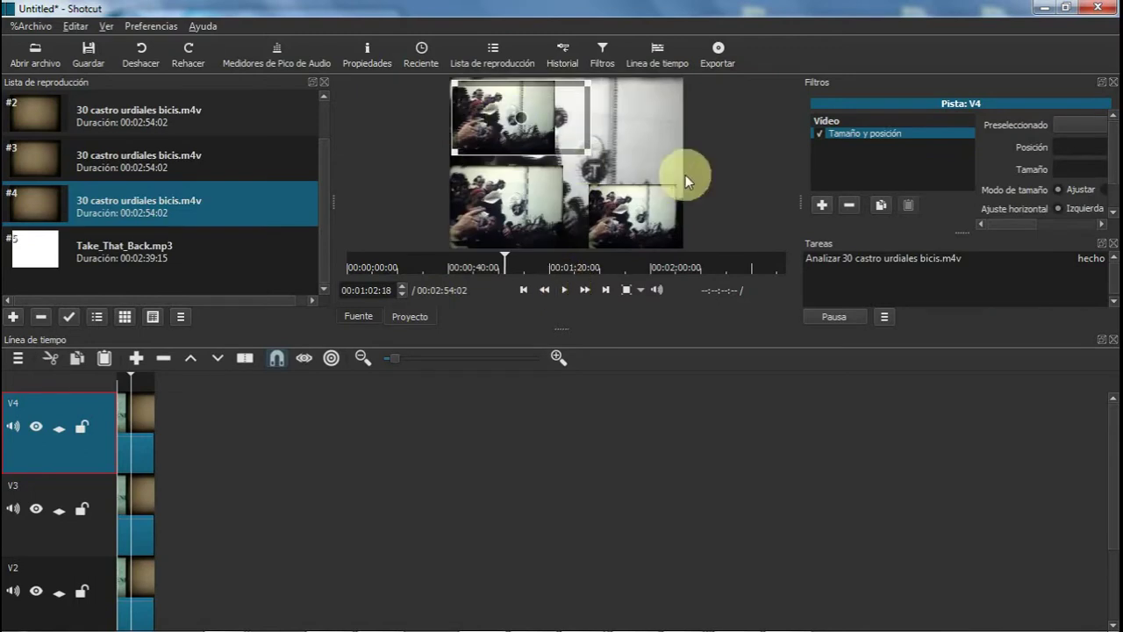
- Add an Opacidad filter to track V4 and lower the opacity until its inset is almost fully transparent
{"action": "left_click", "coordinate": [819, 203]}
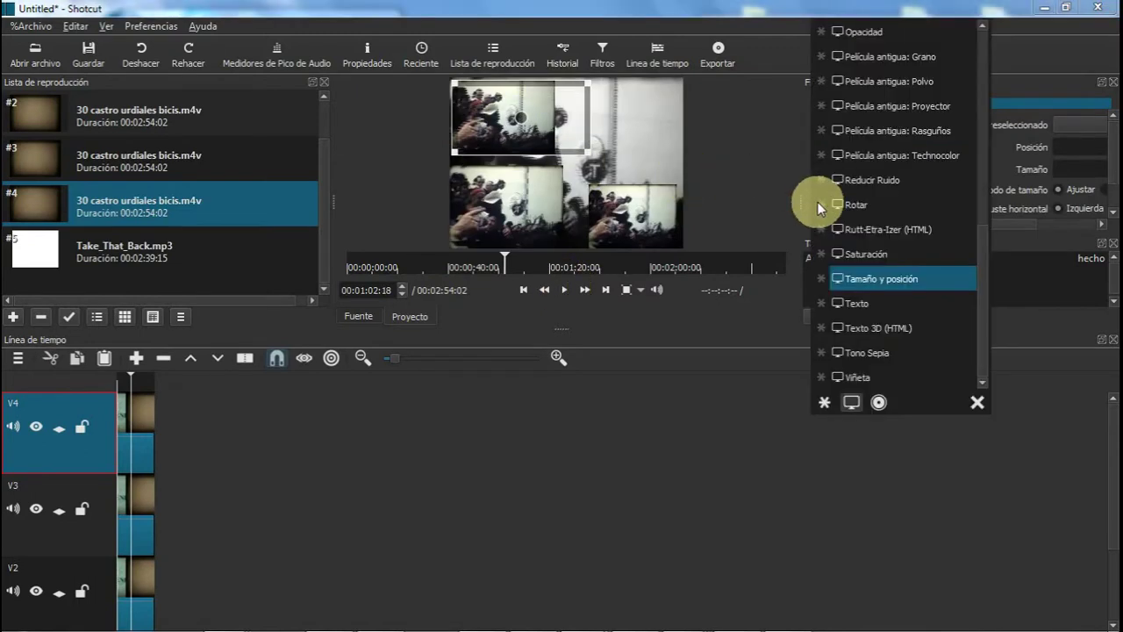
{"action": "left_click_drag", "start_coordinate": [981, 238], "coordinate": [985, 185]}
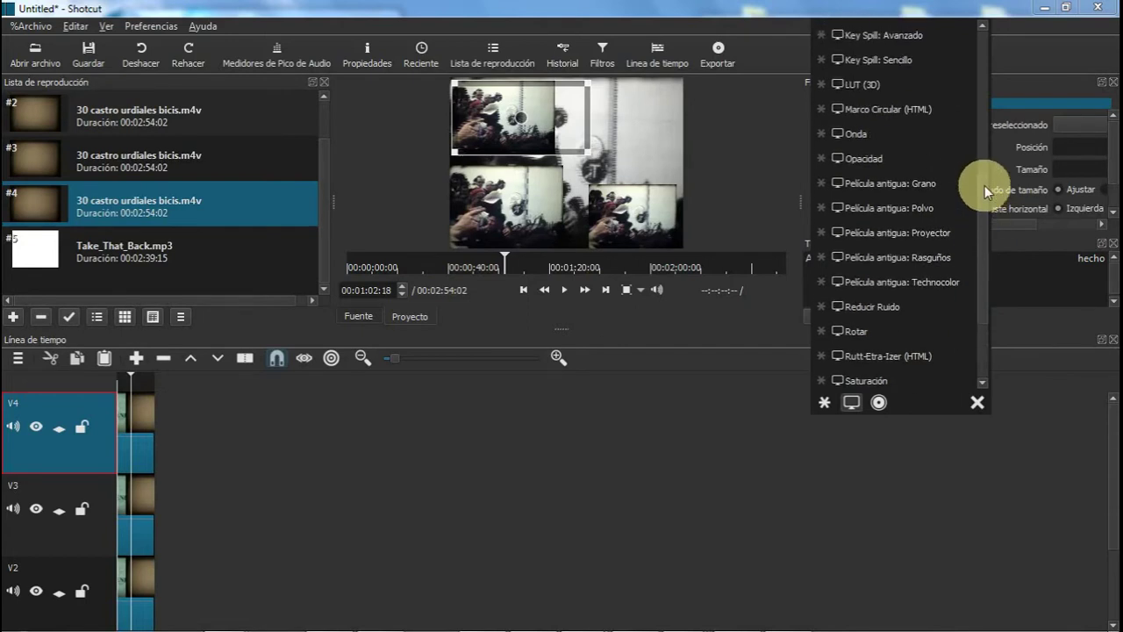
{"action": "left_click", "coordinate": [904, 166]}
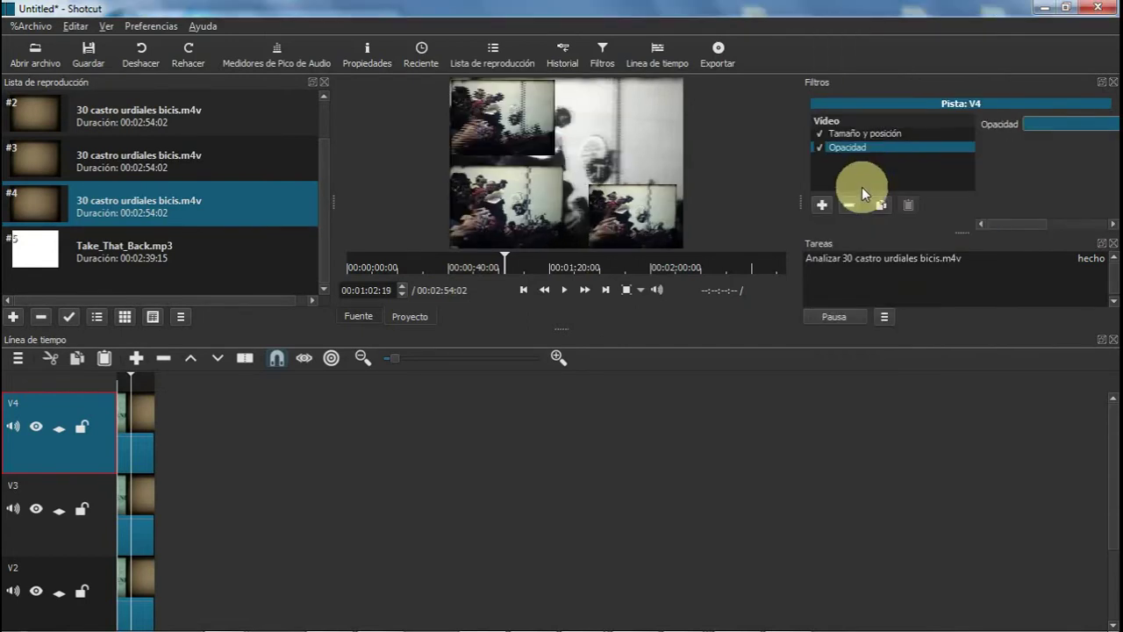
{"action": "left_click", "coordinate": [1053, 122]}
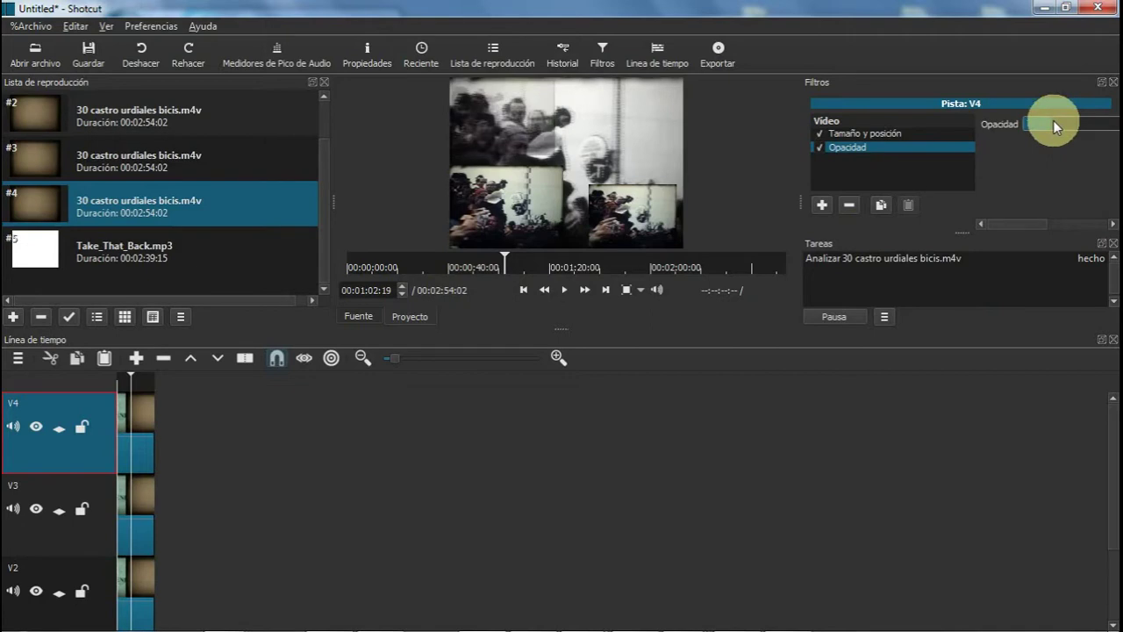
{"action": "left_click_drag", "start_coordinate": [1038, 118], "coordinate": [1032, 121]}
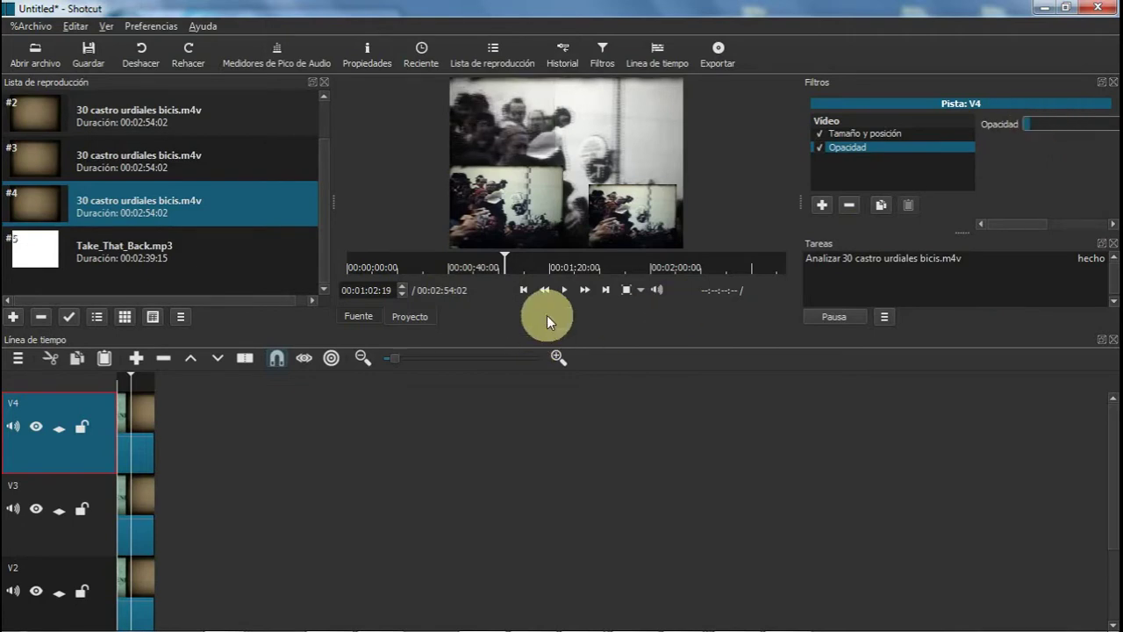
- Play the project and raise track V4's opacity partway so its inset blends with the background picture
{"action": "left_click", "coordinate": [563, 290]}
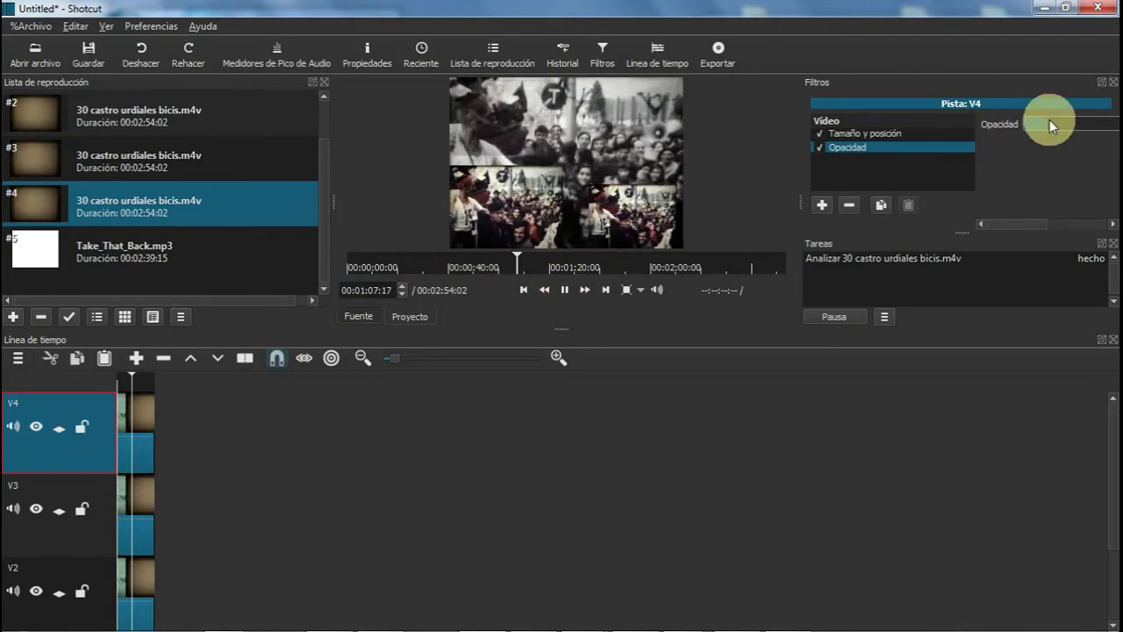
{"action": "left_click_drag", "start_coordinate": [1049, 121], "coordinate": [1073, 121]}
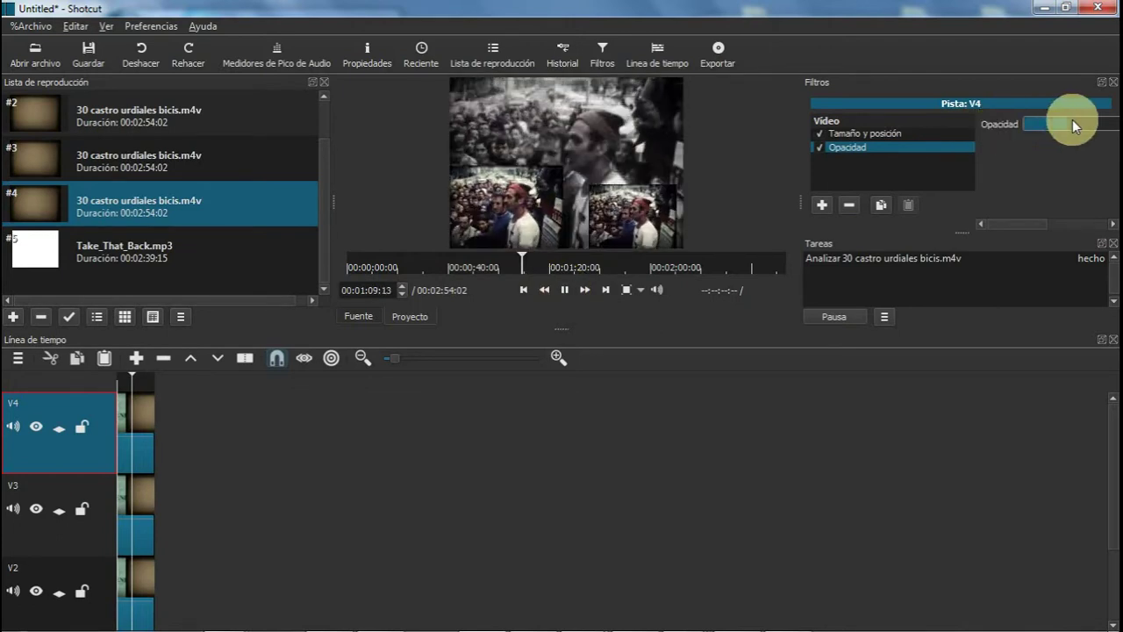
{"action": "left_click", "coordinate": [564, 290]}
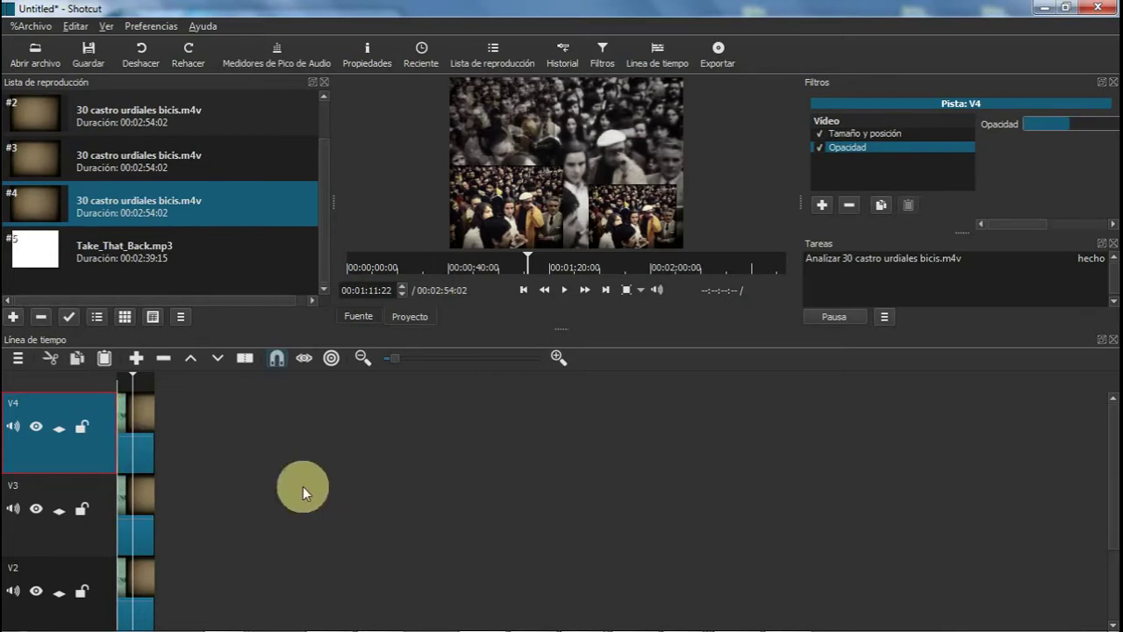
- Move the V4 clip later on its track so that it starts at the playhead, 00:01:11:22
{"action": "left_click", "coordinate": [141, 436]}
{"action": "left_click_drag", "start_coordinate": [141, 436], "coordinate": [166, 436]}
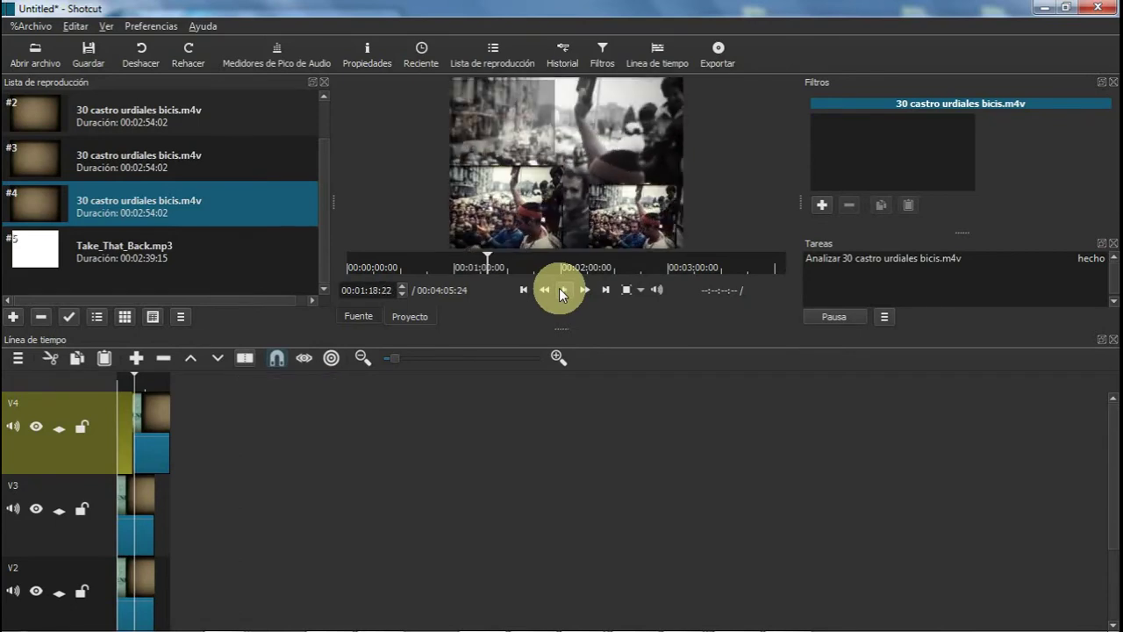
{"action": "left_click", "coordinate": [562, 292]}
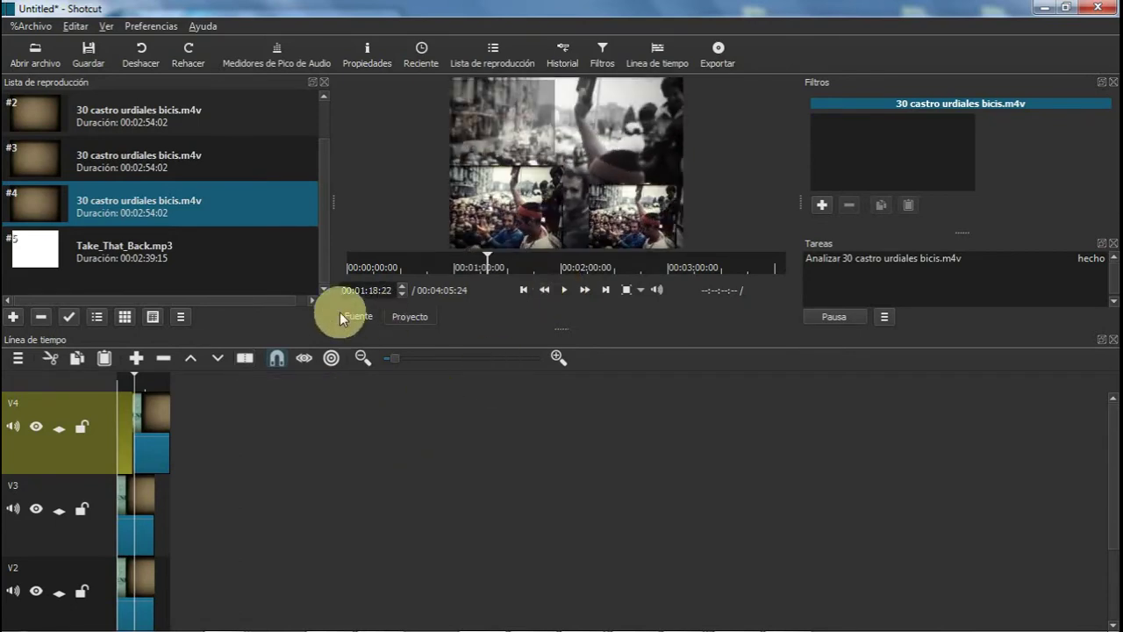
- Add an audio track and place Take_That_Back.mp3 from the playlist at its start
{"action": "left_click", "coordinate": [17, 359]}
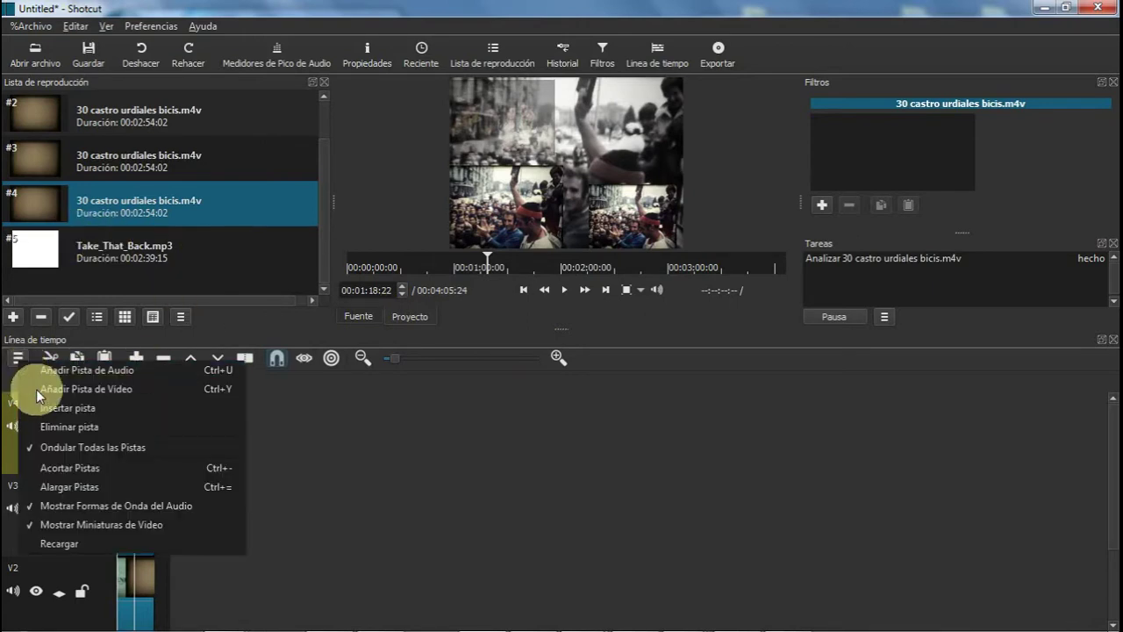
{"action": "left_click", "coordinate": [43, 372]}
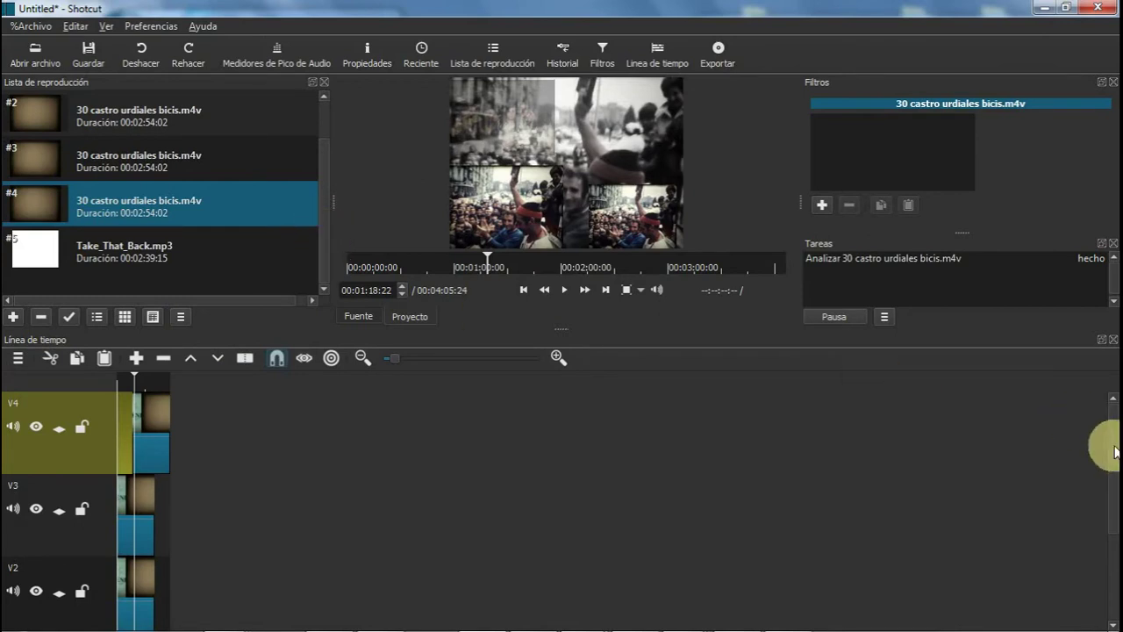
{"action": "left_click_drag", "start_coordinate": [1107, 451], "coordinate": [1116, 572]}
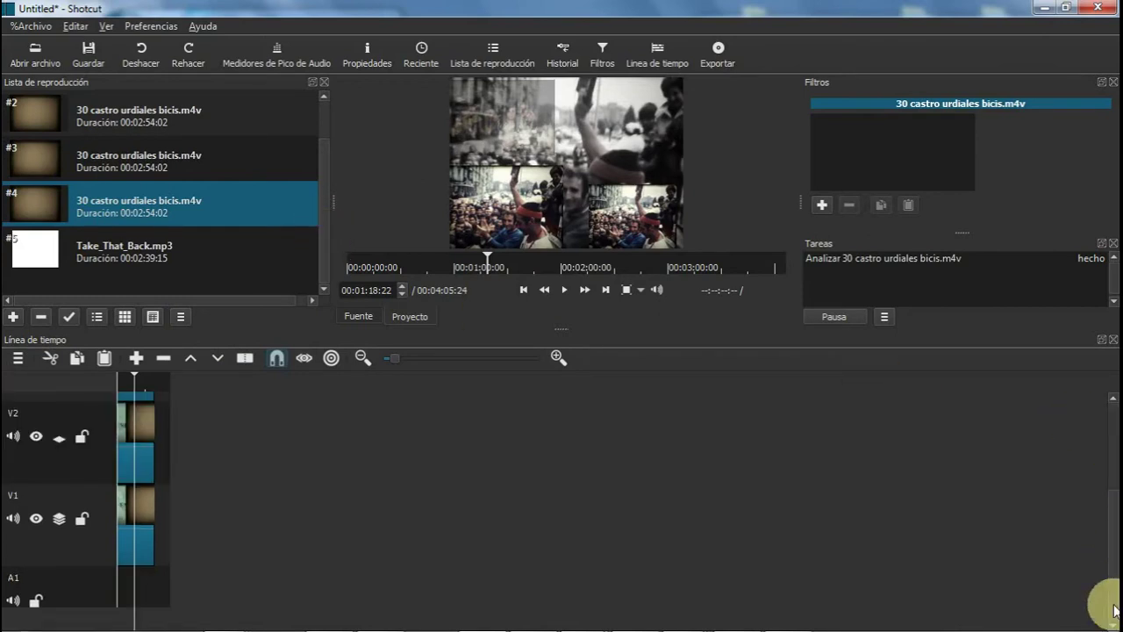
{"action": "left_click", "coordinate": [32, 247]}
{"action": "left_click_drag", "start_coordinate": [46, 286], "coordinate": [120, 590]}
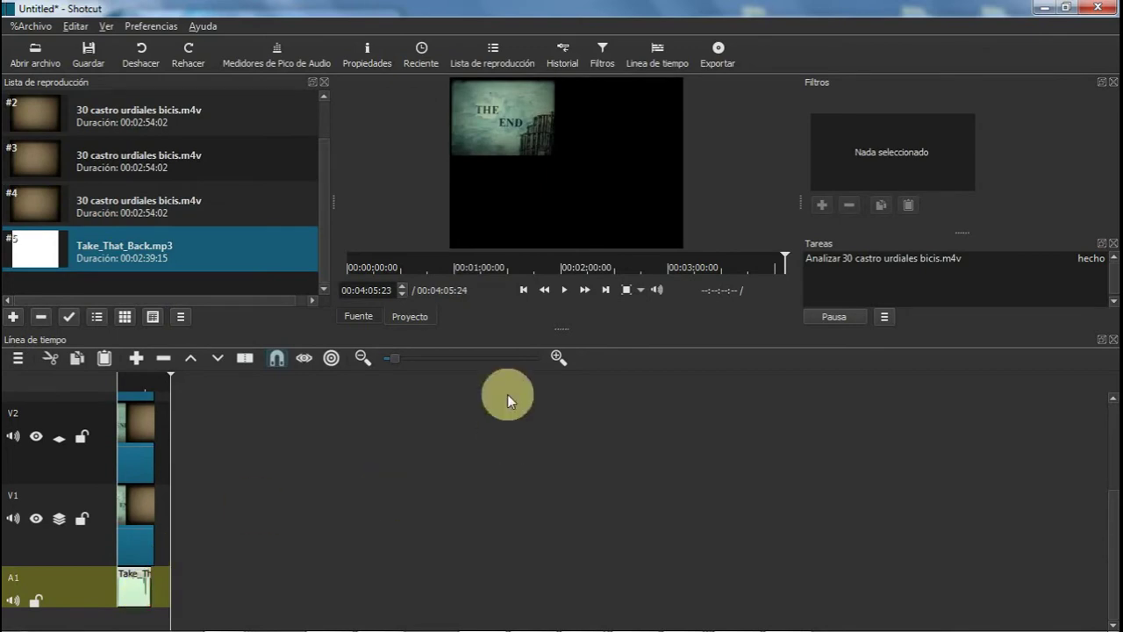
- Enlarge and zoom the timeline, then play the project from a point where all four video tracks overlap with the music
{"action": "left_click_drag", "start_coordinate": [561, 325], "coordinate": [566, 288]}
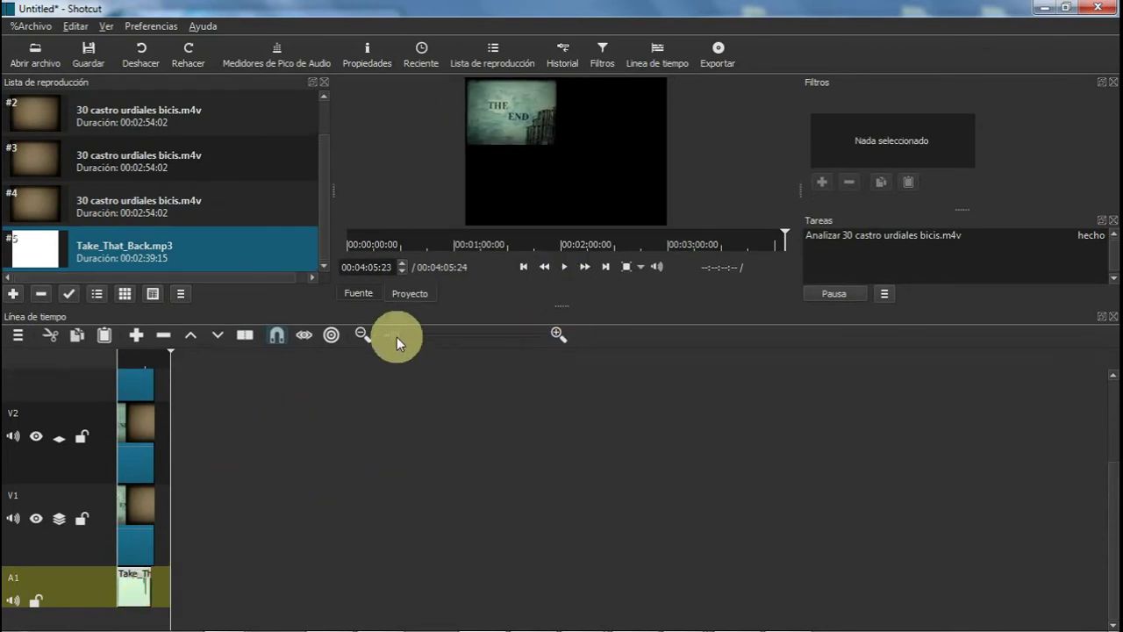
{"action": "left_click_drag", "start_coordinate": [399, 335], "coordinate": [438, 334]}
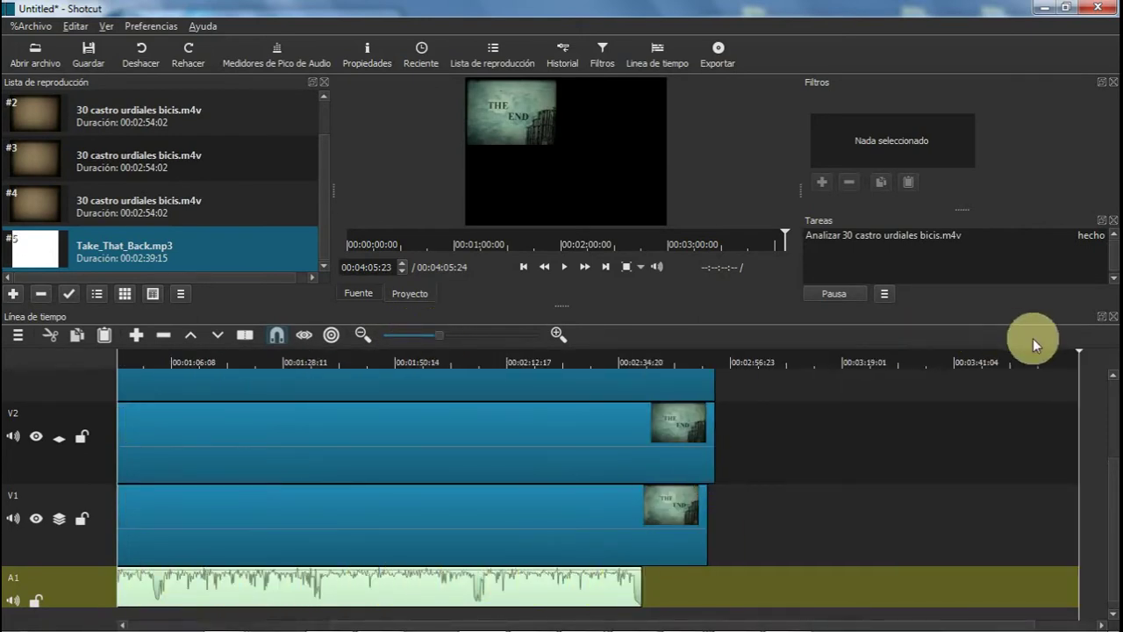
{"action": "left_click_drag", "start_coordinate": [1078, 353], "coordinate": [726, 395]}
{"action": "left_click_drag", "start_coordinate": [602, 405], "coordinate": [348, 433]}
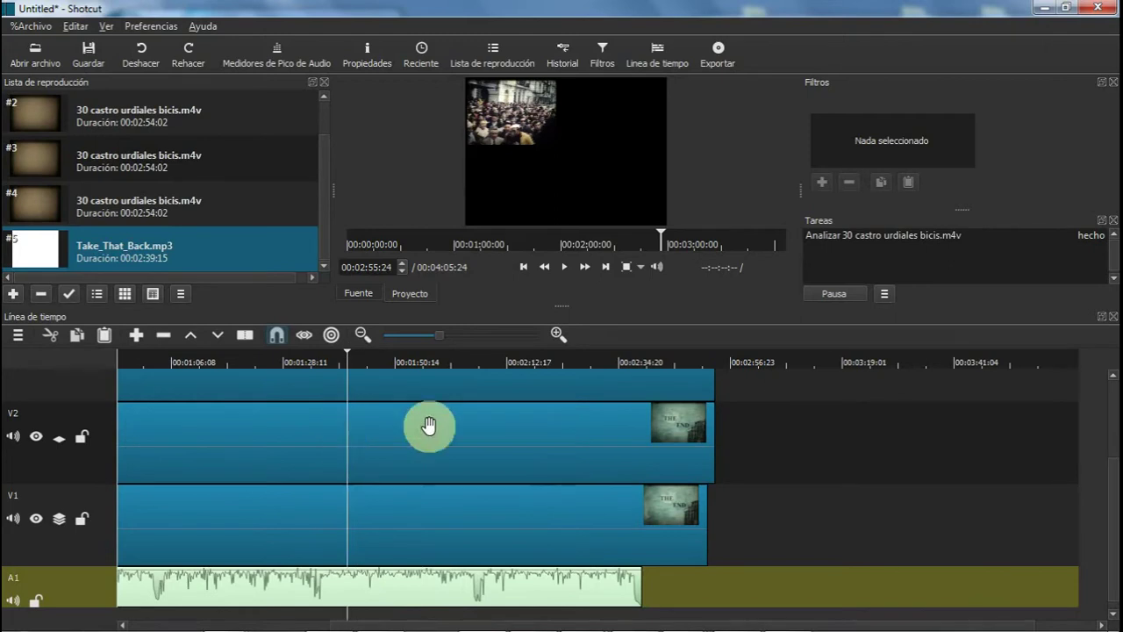
{"action": "left_click", "coordinate": [547, 268]}
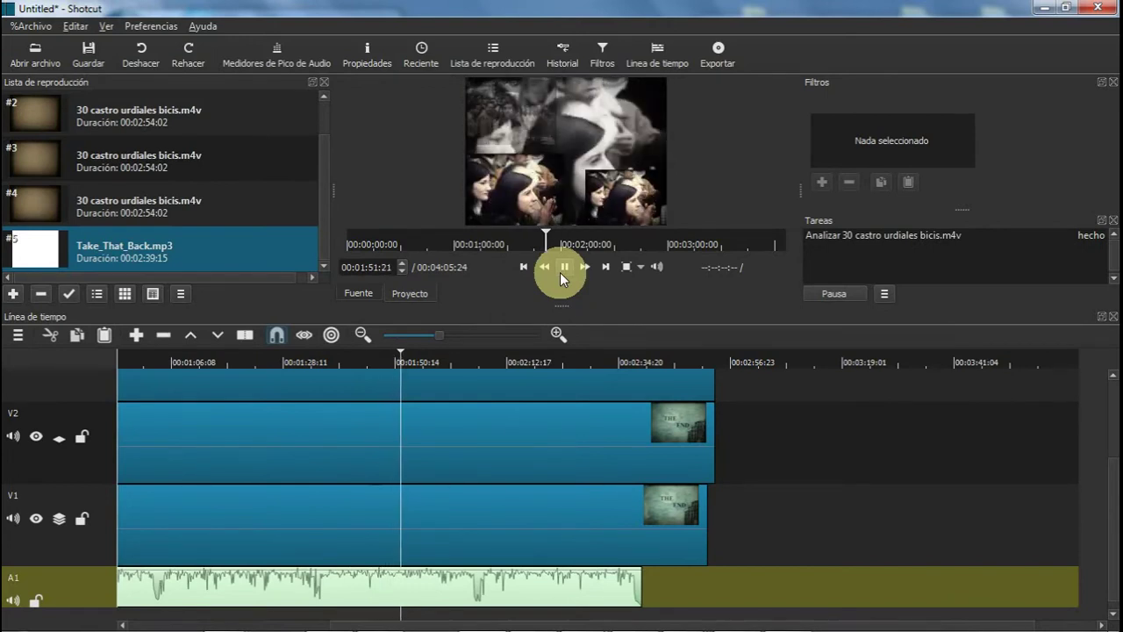
{"action": "left_click", "coordinate": [560, 272]}
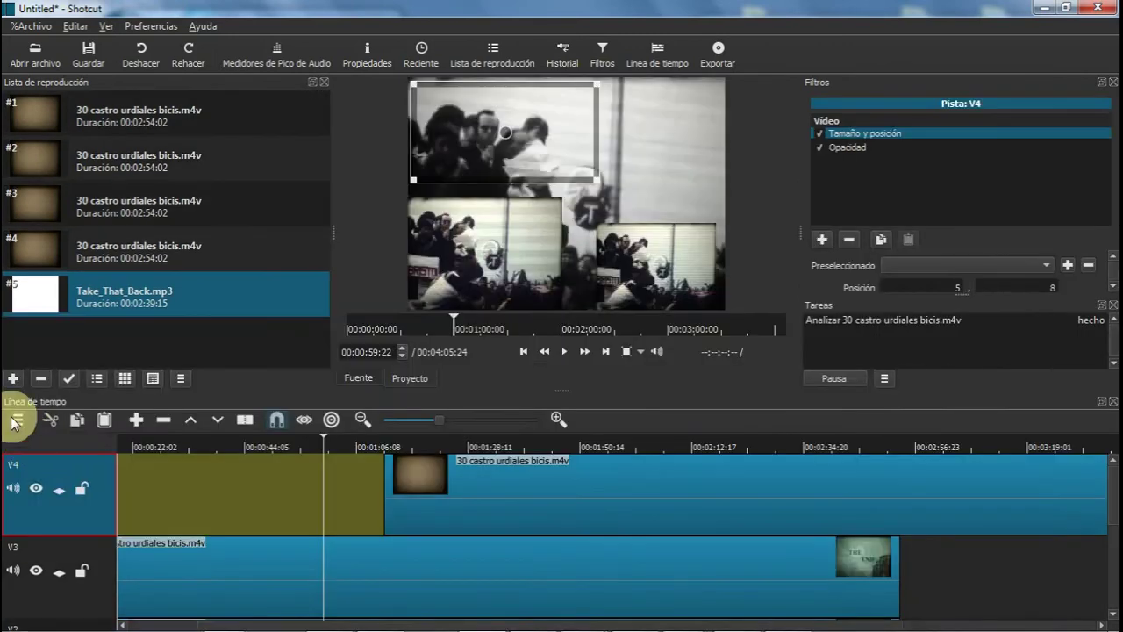
{"action": "left_click", "coordinate": [15, 421]}
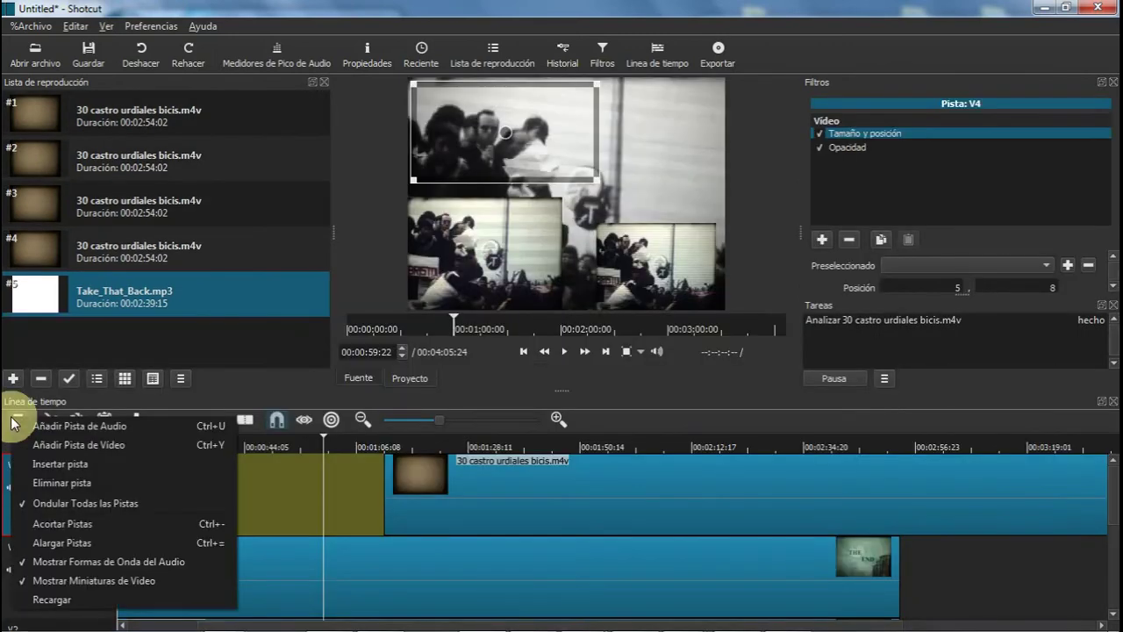
{"action": "left_click", "coordinate": [594, 386]}
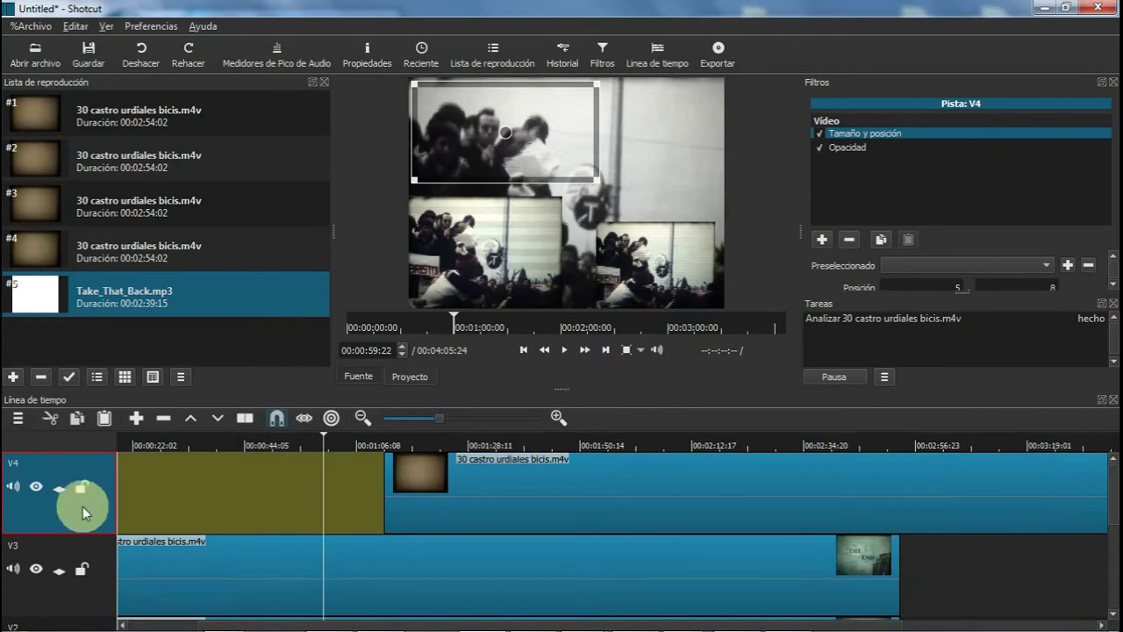
- Add a Text (Texto) video filter to track V4 and hide the timeline to make room for its settings
{"action": "left_click", "coordinate": [830, 239]}
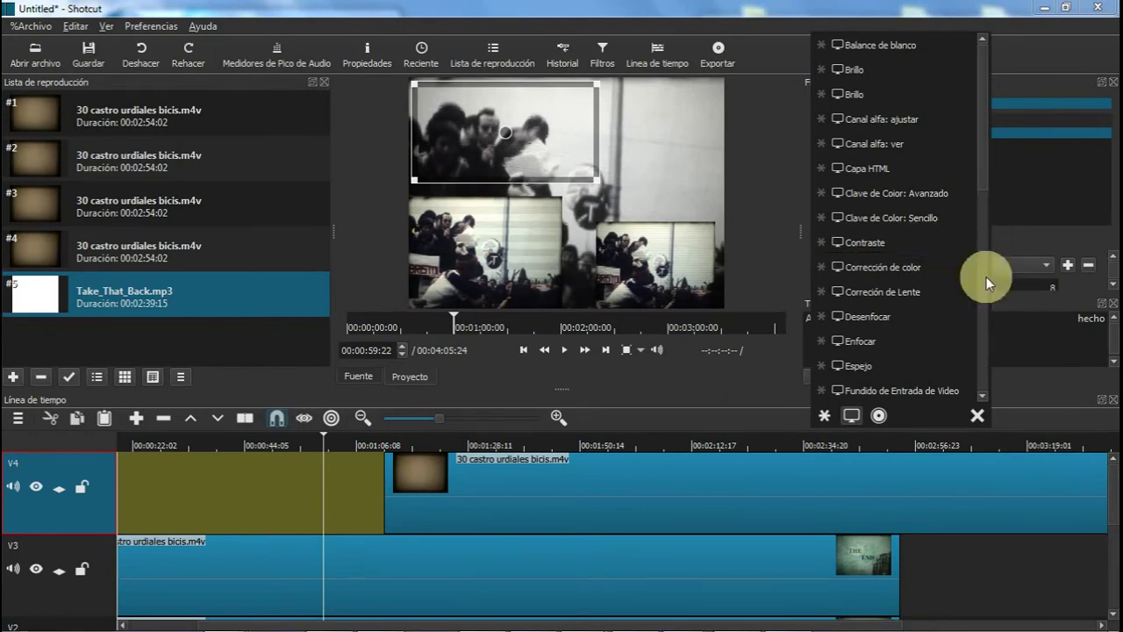
{"action": "scroll", "coordinate": [974, 334], "scroll_direction": "down", "scroll_amount": 5}
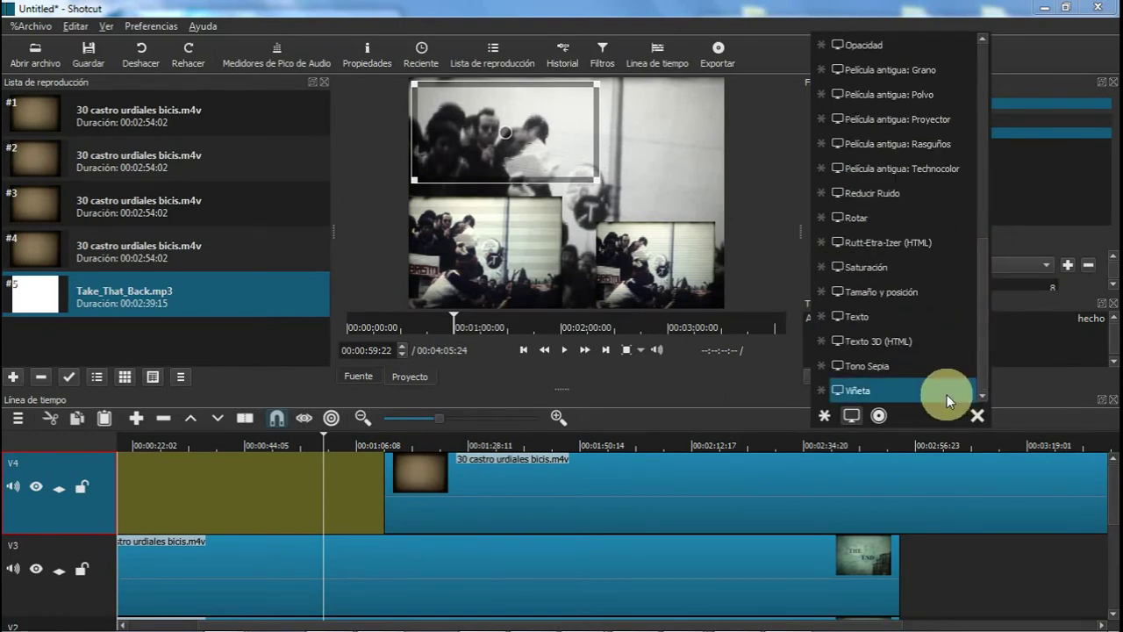
{"action": "left_click", "coordinate": [918, 316]}
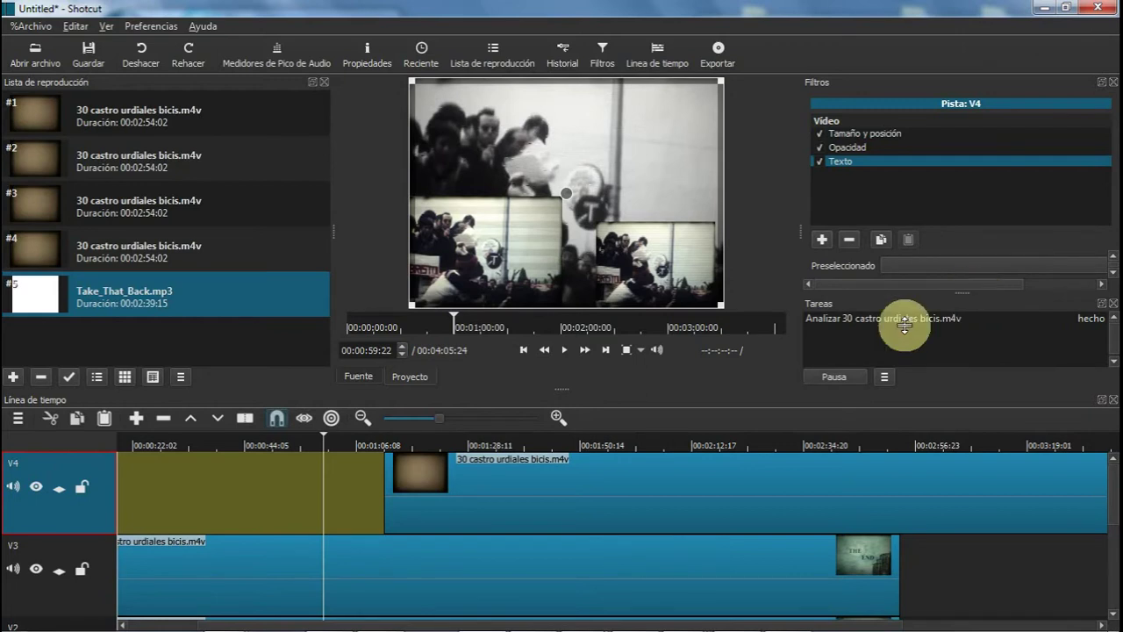
{"action": "left_click", "coordinate": [1110, 401]}
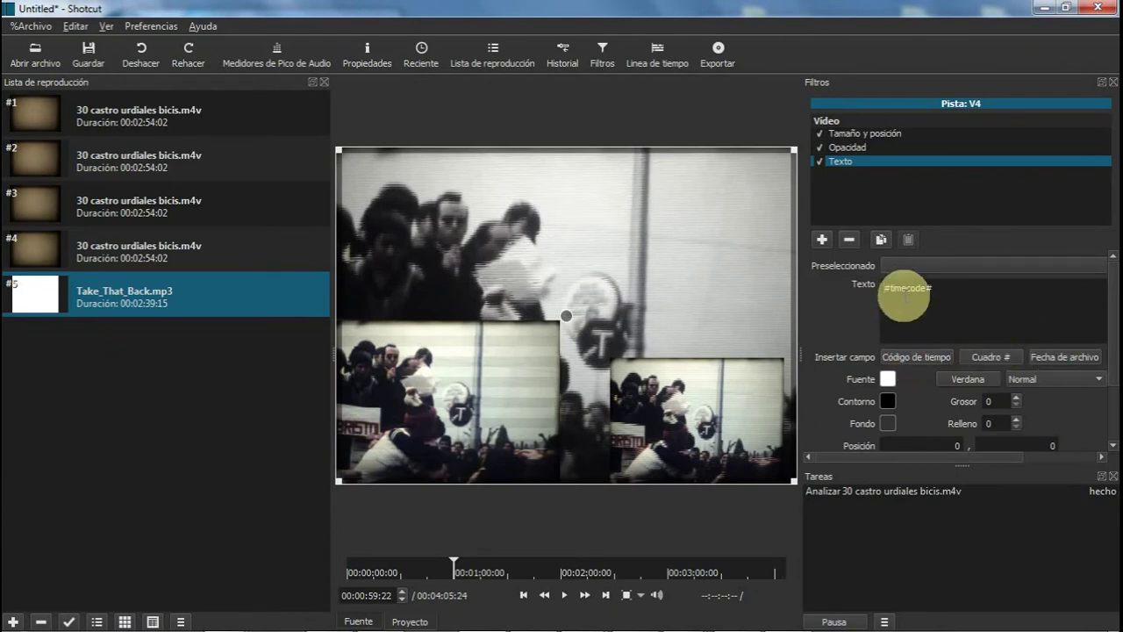
- Clear the Text filter's content and re-insert the timecode field (#timecode#)
{"action": "key", "text": "BackSpace"}
{"action": "key", "text": "BackSpace"}
{"action": "key", "text": "BackSpace"}
{"action": "key", "text": "BackSpace"}
{"action": "key", "text": "BackSpace"}
{"action": "key", "text": "BackSpace"}
{"action": "key", "text": "BackSpace"}
{"action": "key", "text": "BackSpace"}
{"action": "key", "text": "BackSpace"}
{"action": "key", "text": "BackSpace"}
{"action": "left_click", "coordinate": [914, 357]}
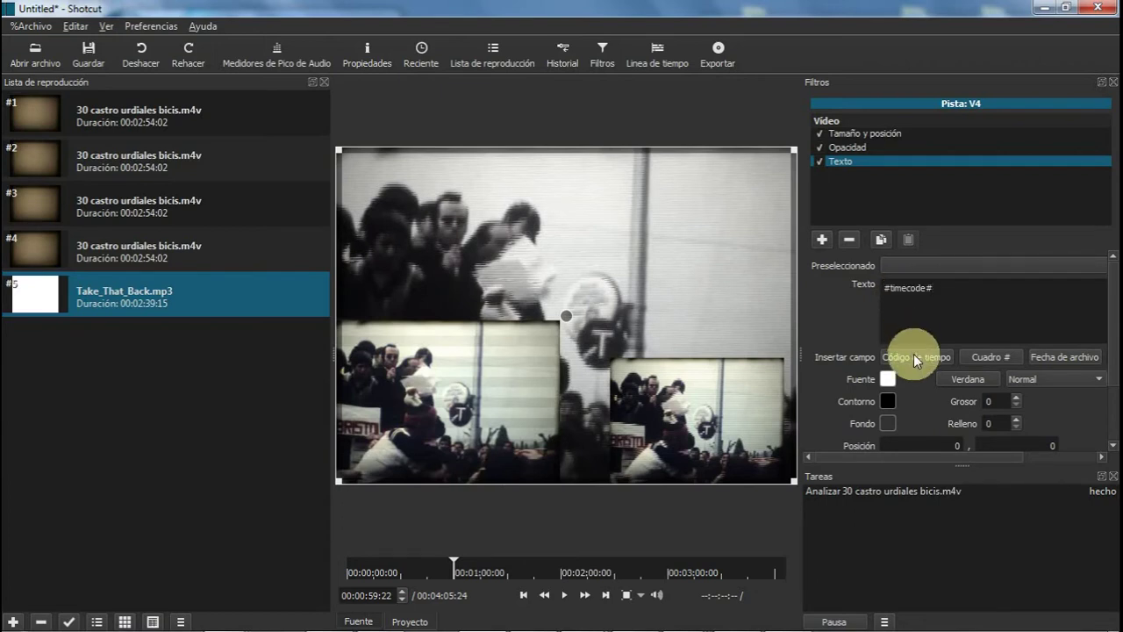
- Try the frame number field (#frame#) in the Text filter in place of the timecode, then erase it
{"action": "key", "text": "BackSpace"}
{"action": "key", "text": "BackSpace"}
{"action": "key", "text": "BackSpace"}
{"action": "key", "text": "BackSpace"}
{"action": "key", "text": "BackSpace"}
{"action": "key", "text": "BackSpace"}
{"action": "key", "text": "BackSpace"}
{"action": "key", "text": "BackSpace"}
{"action": "key", "text": "BackSpace"}
{"action": "key", "text": "BackSpace"}
{"action": "left_click", "coordinate": [967, 355]}
{"action": "key", "text": "BackSpace"}
{"action": "key", "text": "BackSpace"}
{"action": "key", "text": "BackSpace"}
{"action": "key", "text": "BackSpace"}
{"action": "key", "text": "BackSpace"}
{"action": "key", "text": "BackSpace"}
{"action": "key", "text": "BackSpace"}
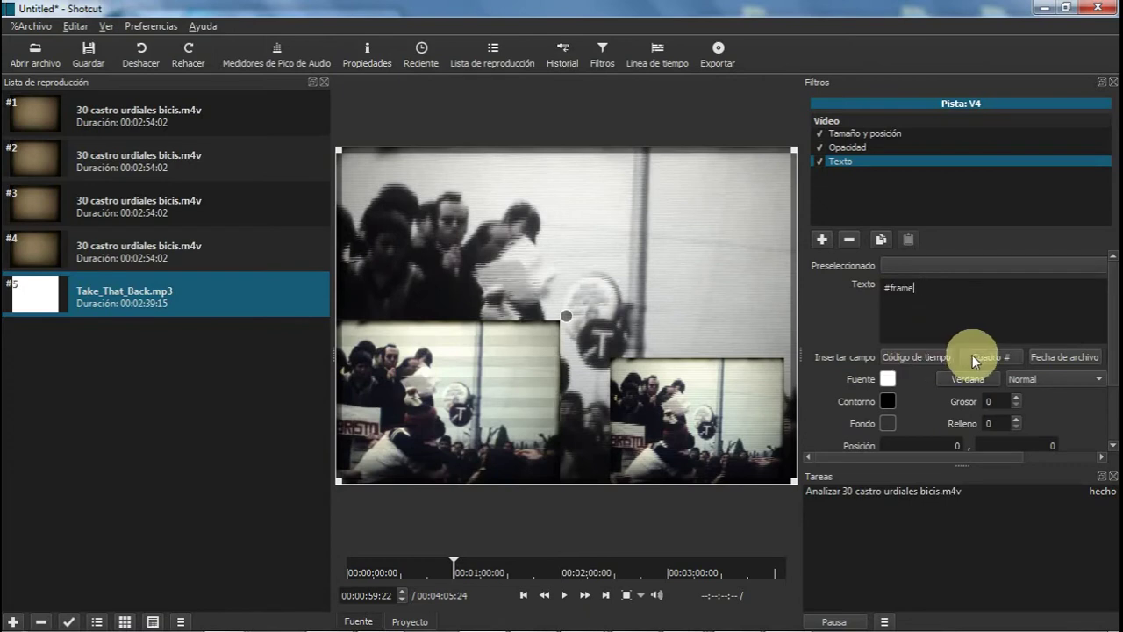
- Try the file date field (#localfiledate#) as the overlay text, then replace it with #timecode#
{"action": "left_click", "coordinate": [1039, 357]}
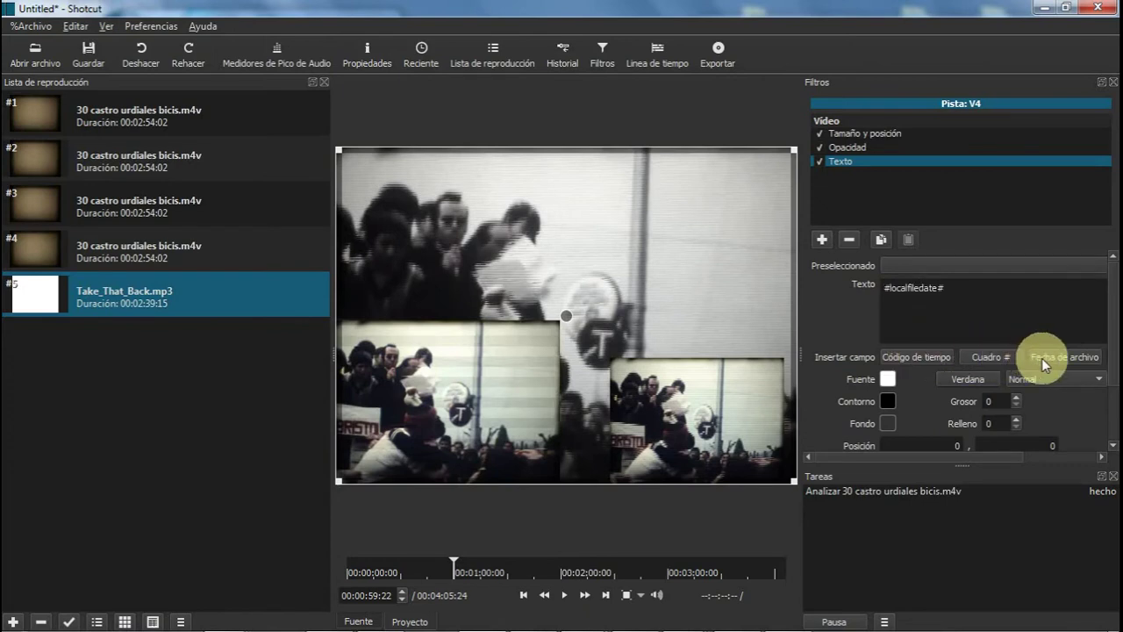
{"action": "key", "text": "BackSpace"}
{"action": "key", "text": "BackSpace"}
{"action": "key", "text": "BackSpace"}
{"action": "key", "text": "BackSpace"}
{"action": "key", "text": "BackSpace"}
{"action": "key", "text": "BackSpace"}
{"action": "key", "text": "BackSpace"}
{"action": "key", "text": "BackSpace"}
{"action": "key", "text": "BackSpace"}
{"action": "key", "text": "BackSpace"}
{"action": "key", "text": "BackSpace"}
{"action": "key", "text": "BackSpace"}
{"action": "key", "text": "BackSpace"}
{"action": "key", "text": "BackSpace"}
{"action": "key", "text": "BackSpace"}
{"action": "left_click", "coordinate": [929, 358]}
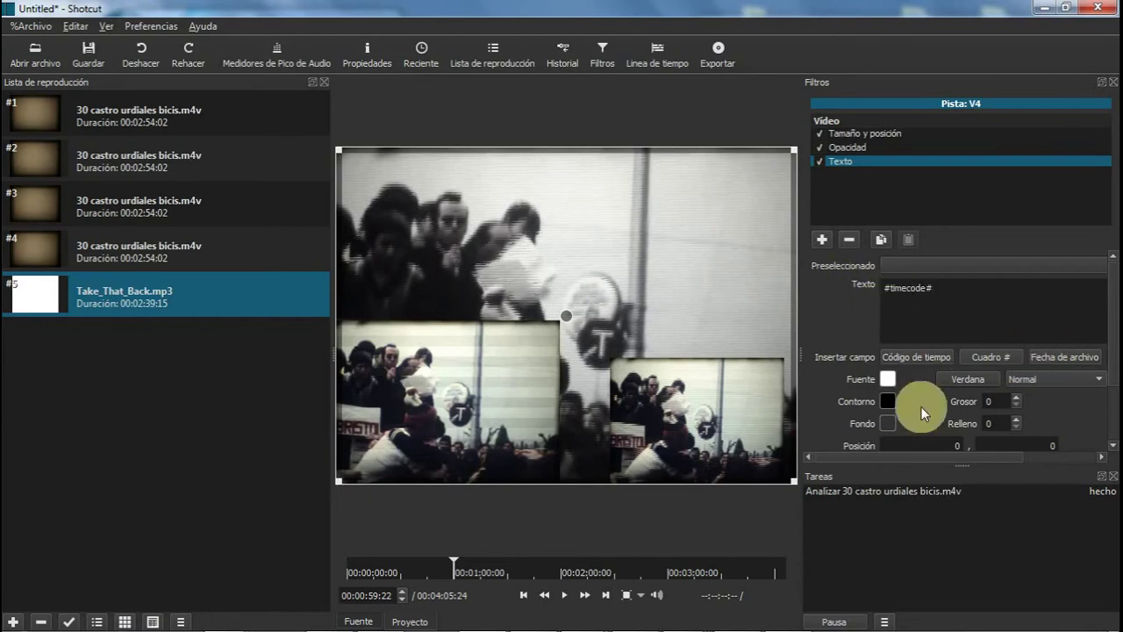
- Show the timeline again, play the project from inside the V4 clip to check the timecode overlay, and return to the start
{"action": "left_click", "coordinate": [643, 59]}
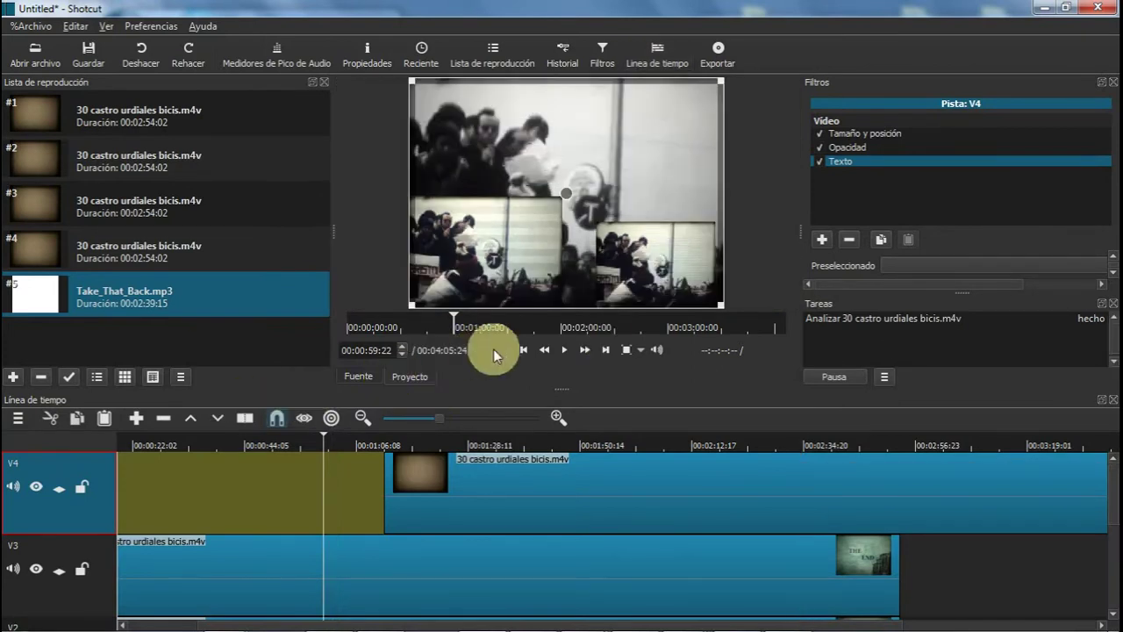
{"action": "left_click", "coordinate": [564, 349]}
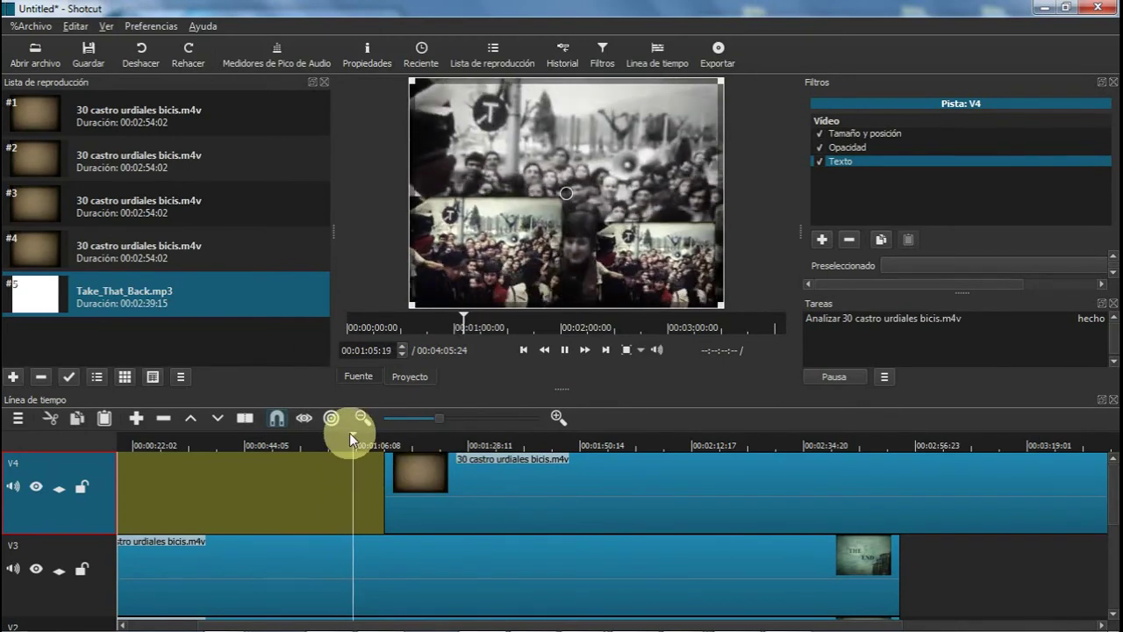
{"action": "left_click_drag", "start_coordinate": [361, 437], "coordinate": [402, 436]}
{"action": "left_click", "coordinate": [560, 346]}
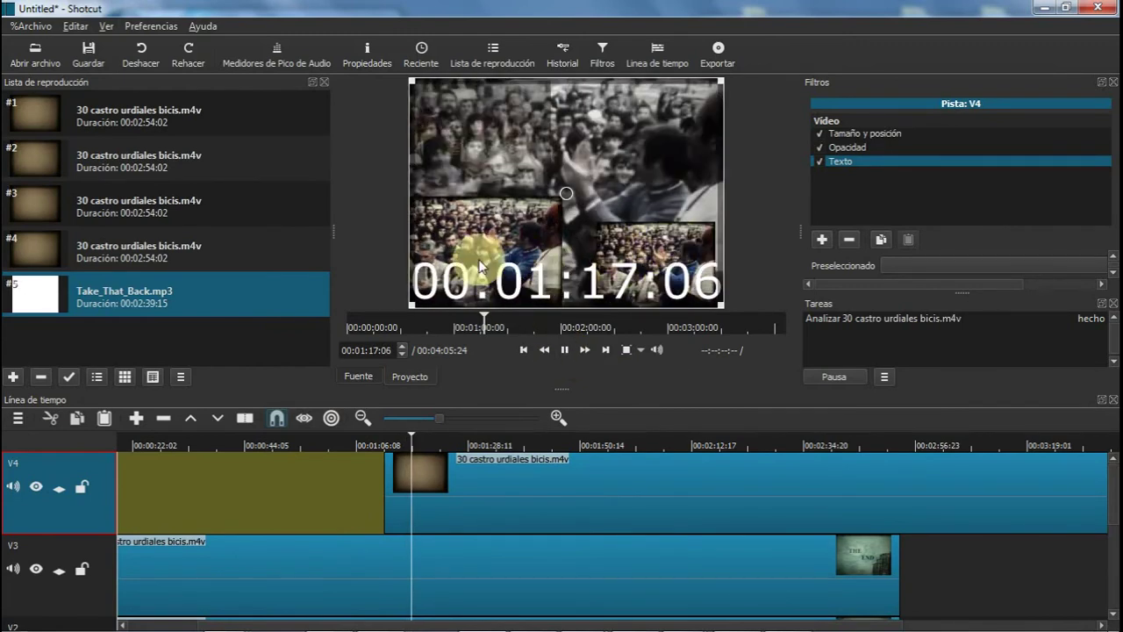
{"action": "left_click", "coordinate": [555, 338]}
{"action": "key", "text": "Home"}
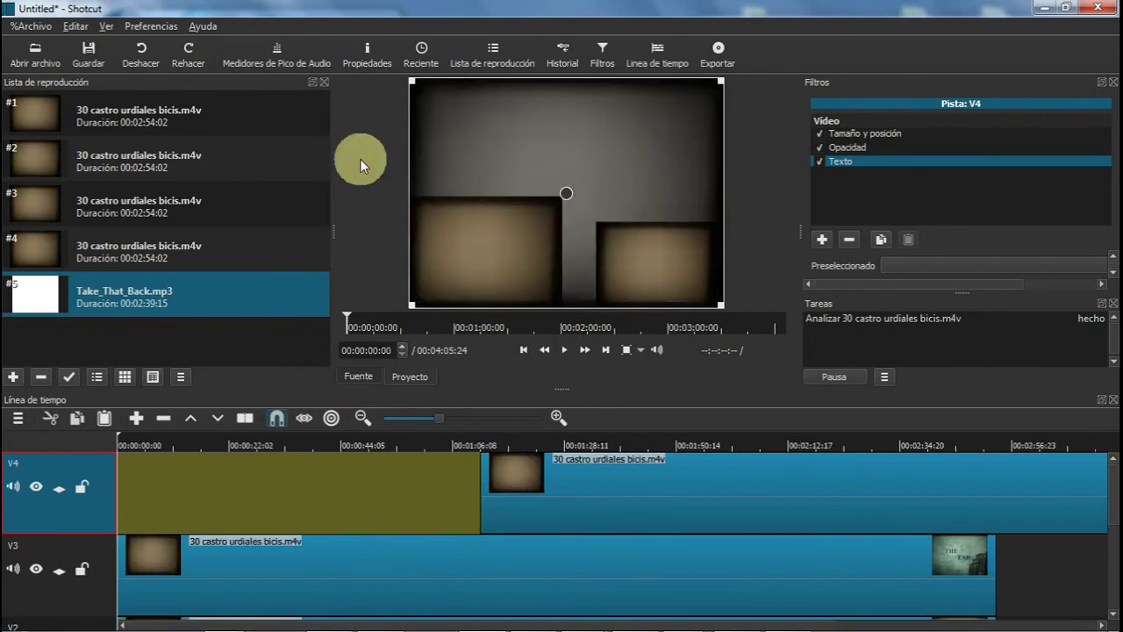
- Export the timeline in mp4 format to the desktop as 1.mp4
{"action": "left_click", "coordinate": [719, 55]}
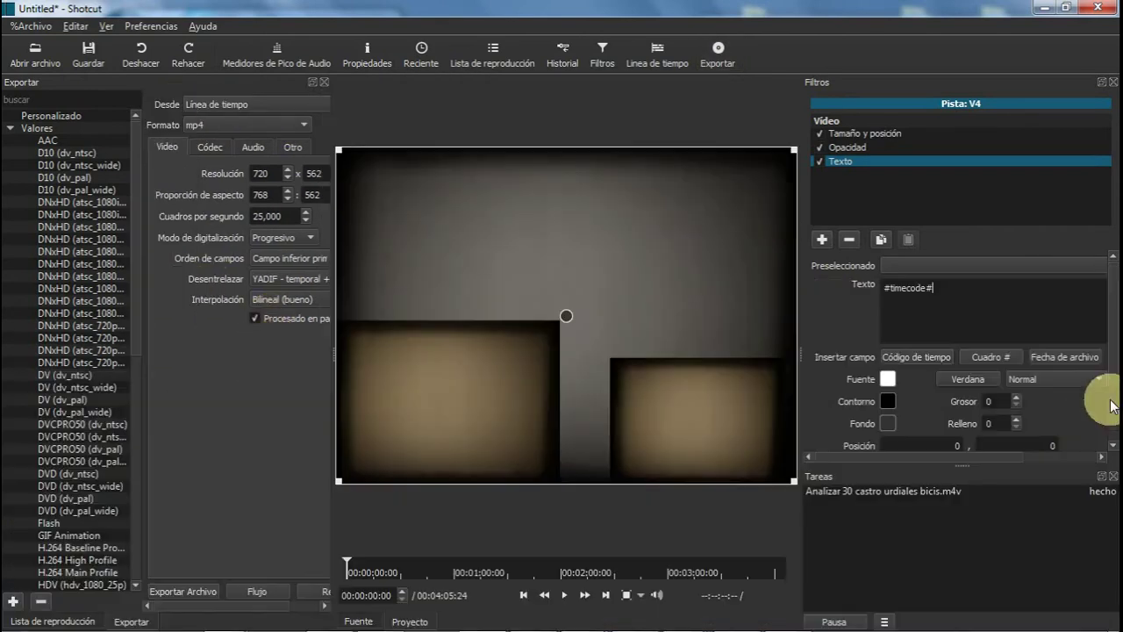
{"action": "left_click", "coordinate": [207, 595]}
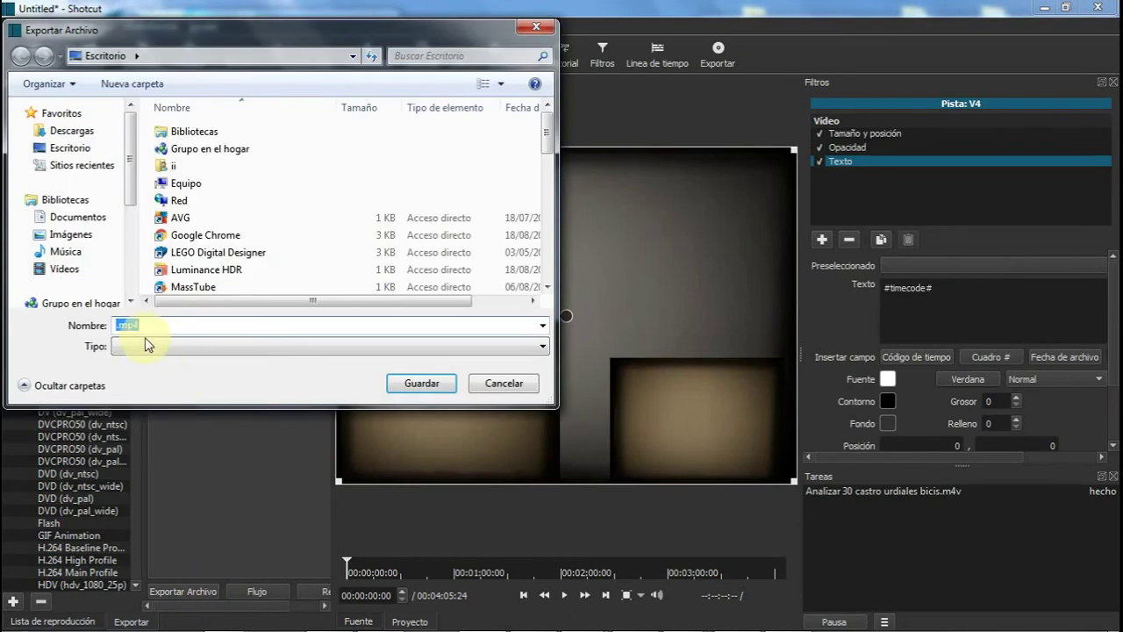
{"action": "key", "text": "Home"}
{"action": "type", "text": "1"}
{"action": "key", "text": "Return"}
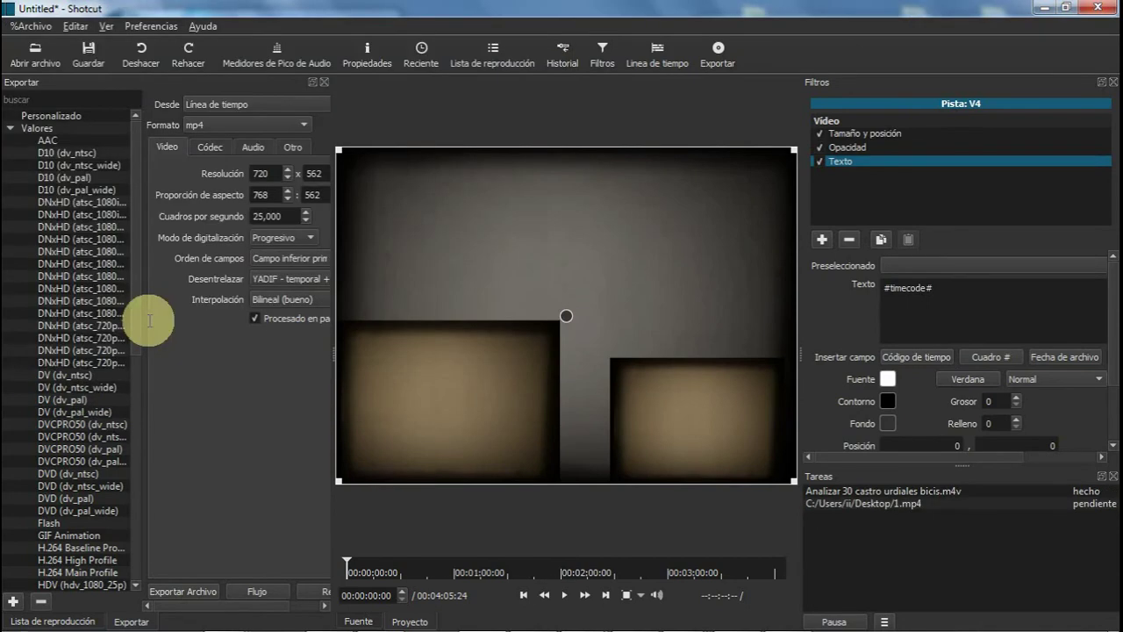